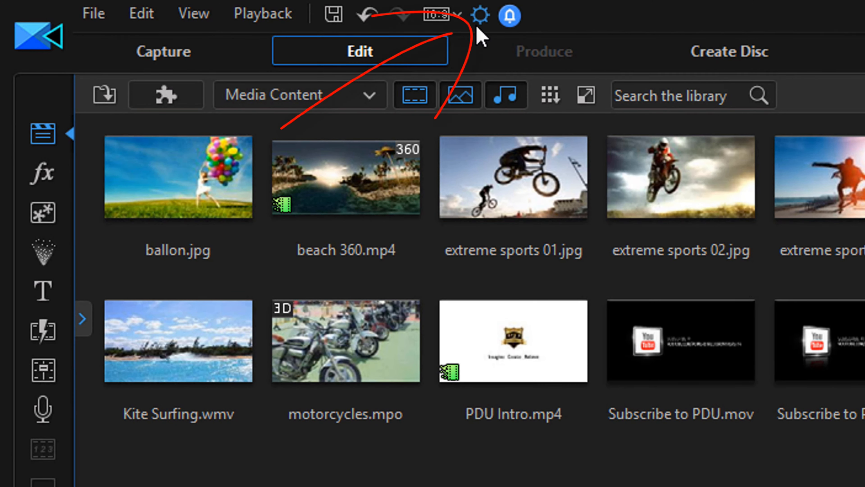
# - Open the general preferences and view the available audio channel options
pyautogui.click(480, 16)
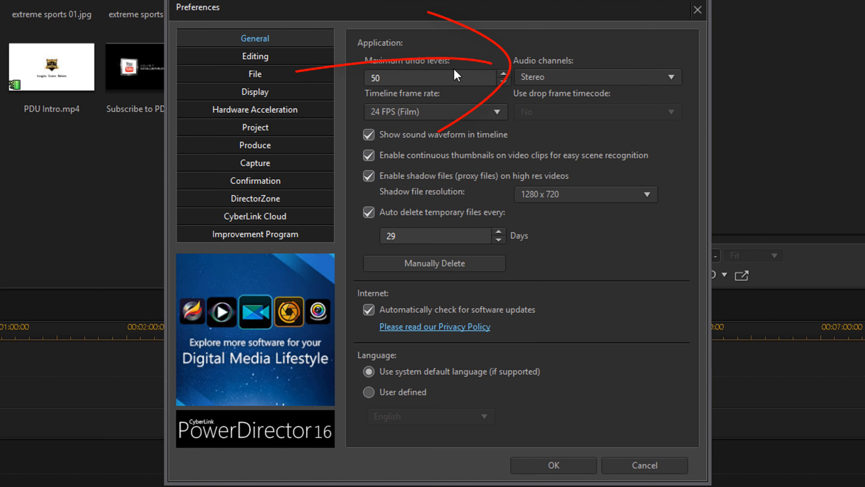
pyautogui.click(589, 82)
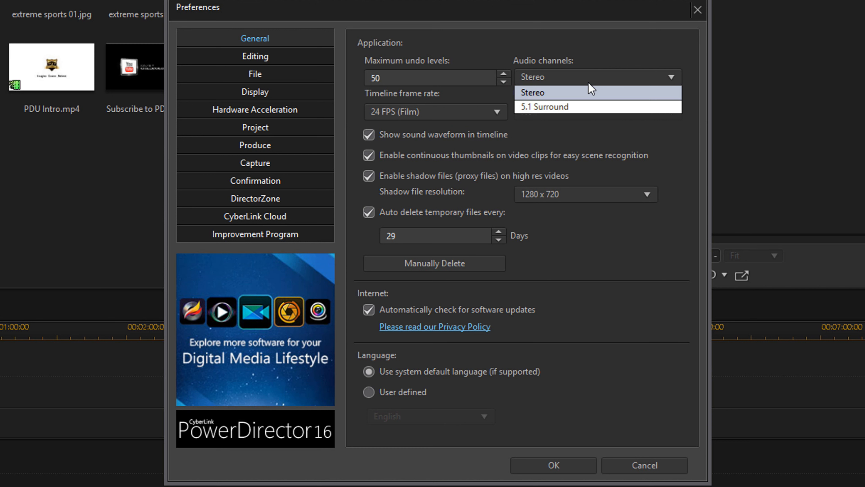
pyautogui.click(600, 78)
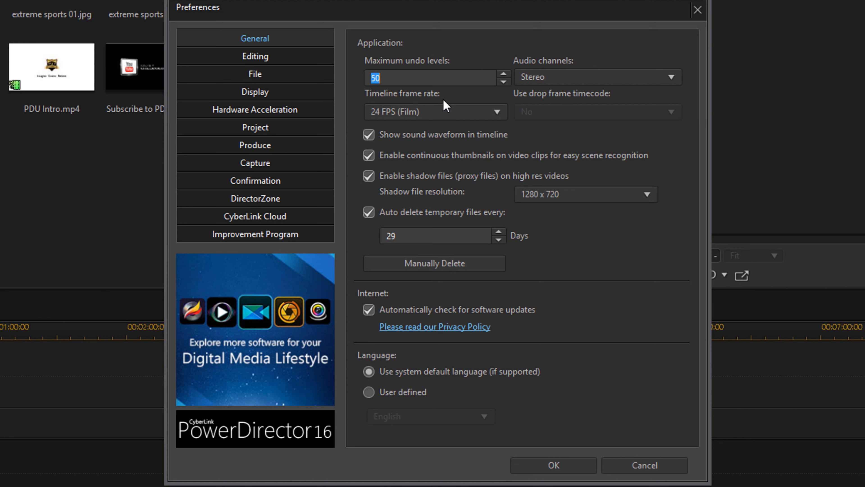
# - Try a timeline frame rate of 30 FPS (NTSC) with drop frame timecode set to Yes, and return the frame rate to 24 FPS (Film)
pyautogui.click(460, 106)
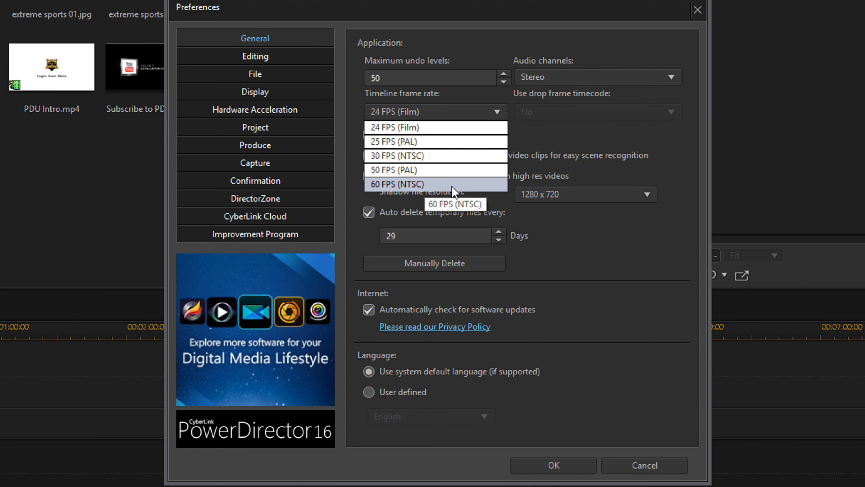
pyautogui.click(443, 154)
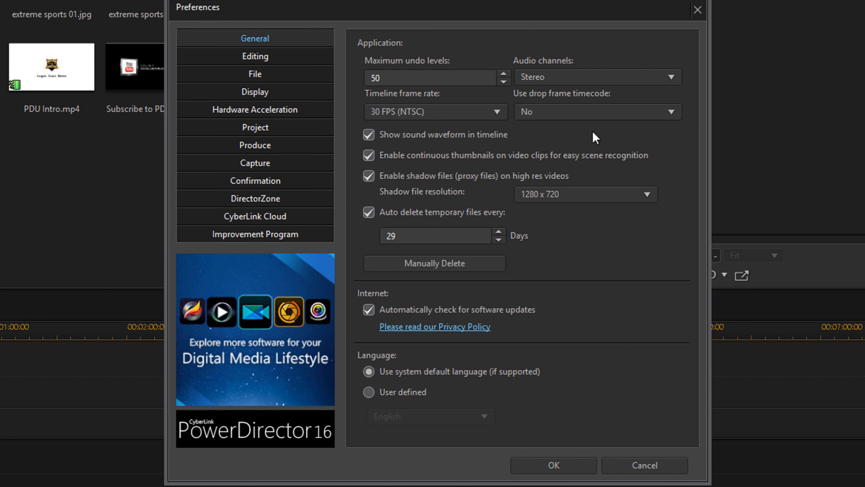
pyautogui.click(586, 115)
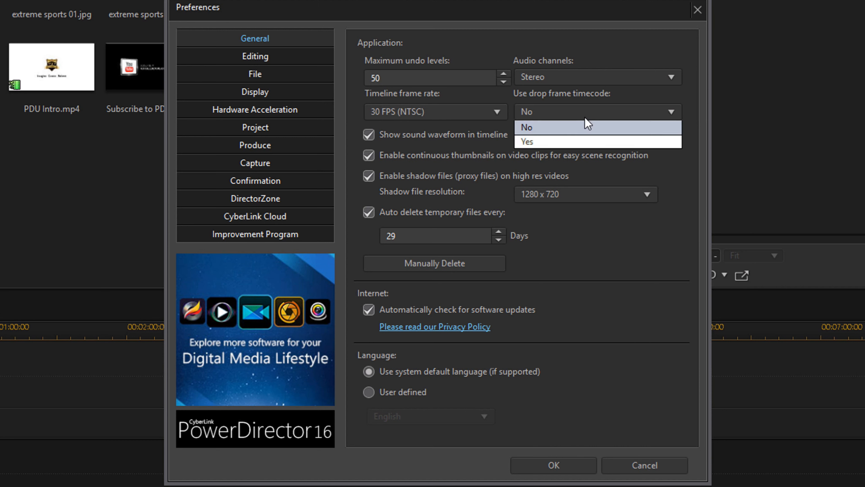
pyautogui.click(581, 143)
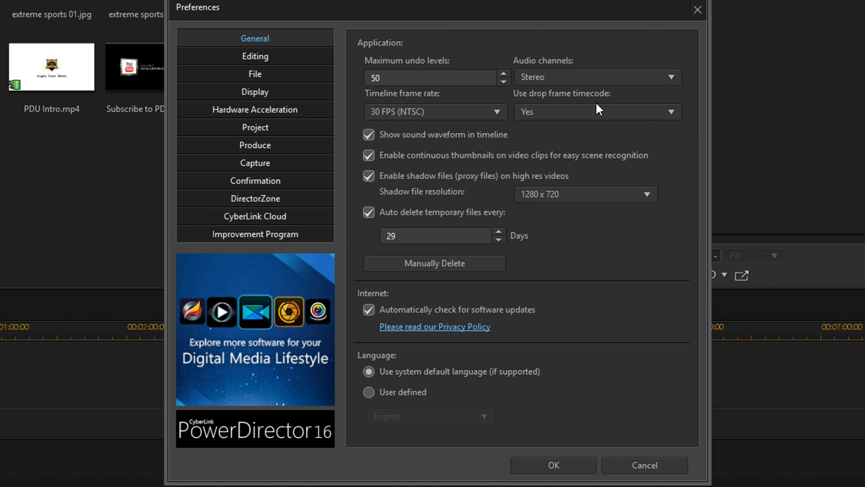
pyautogui.click(492, 116)
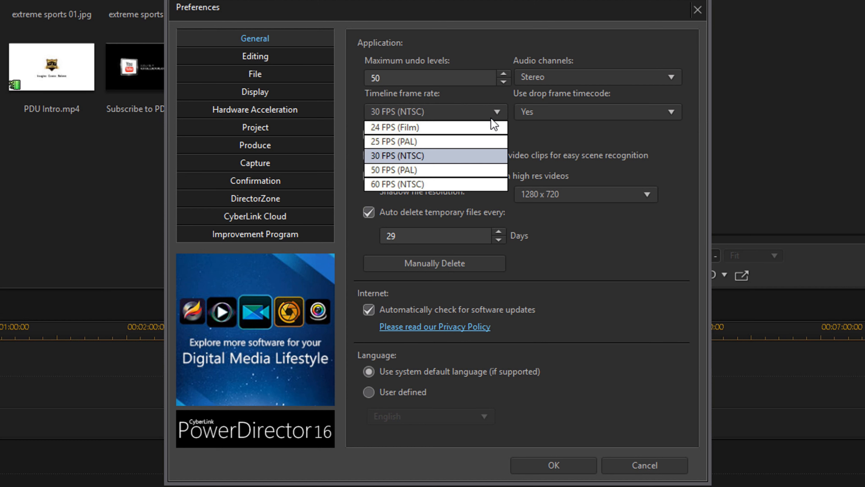
pyautogui.click(446, 129)
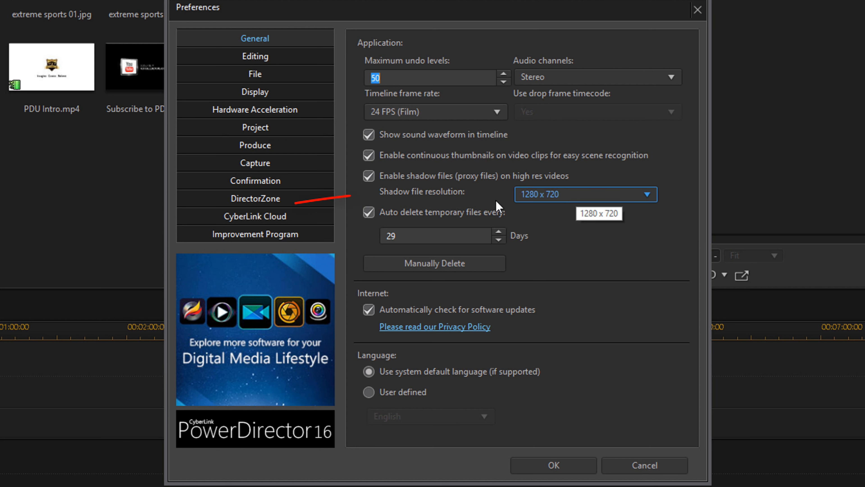
# - View the shadow file resolution options and the list of temporary files available for manual deletion
pyautogui.click(564, 193)
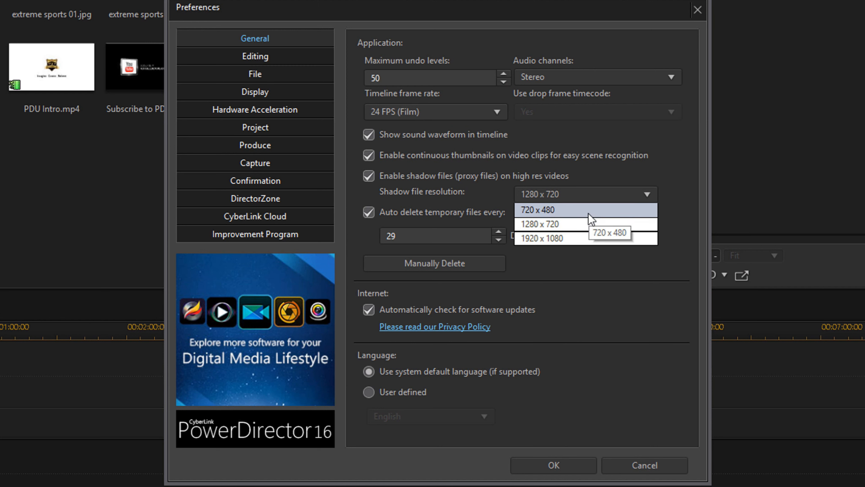
pyautogui.click(676, 202)
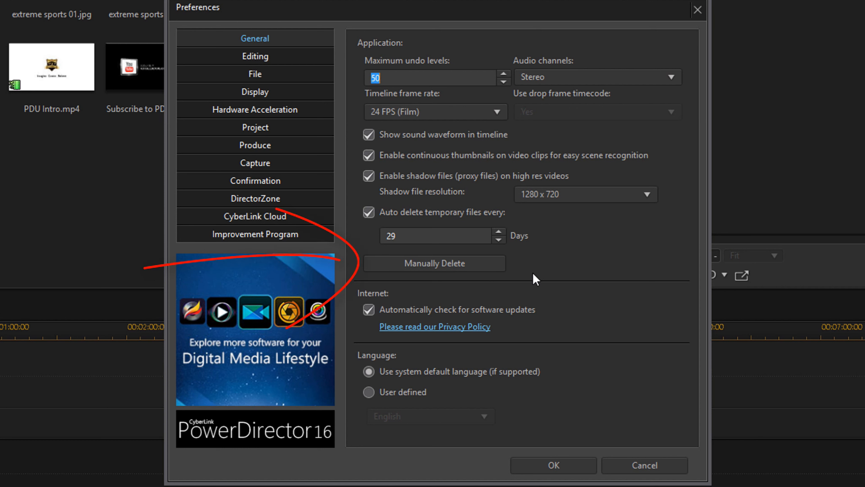
pyautogui.click(438, 269)
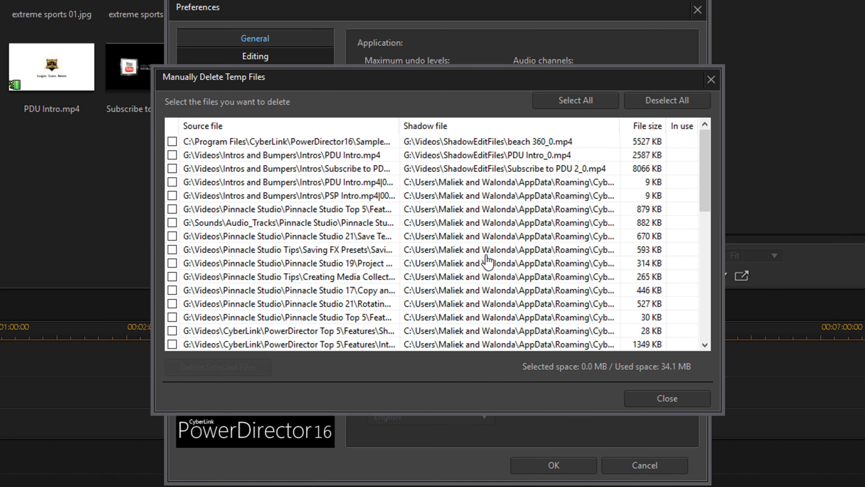
pyautogui.click(669, 401)
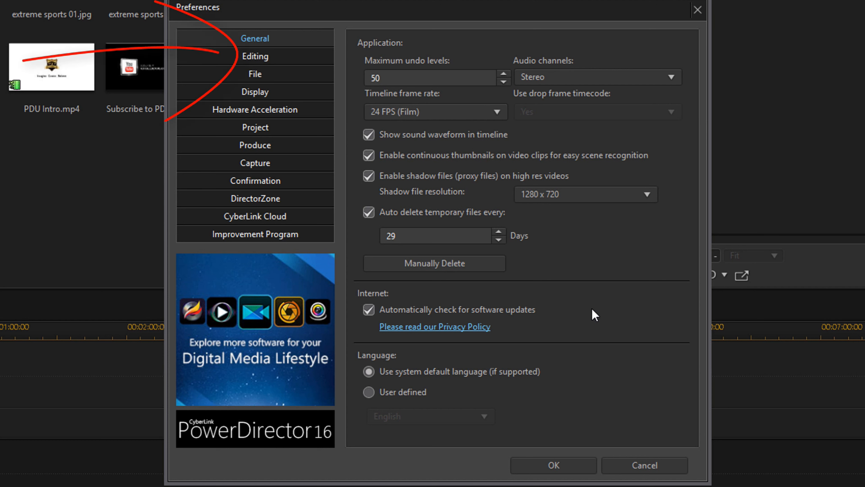
# - Show the Editing preferences and view the options for the default transition behavior
pyautogui.click(271, 64)
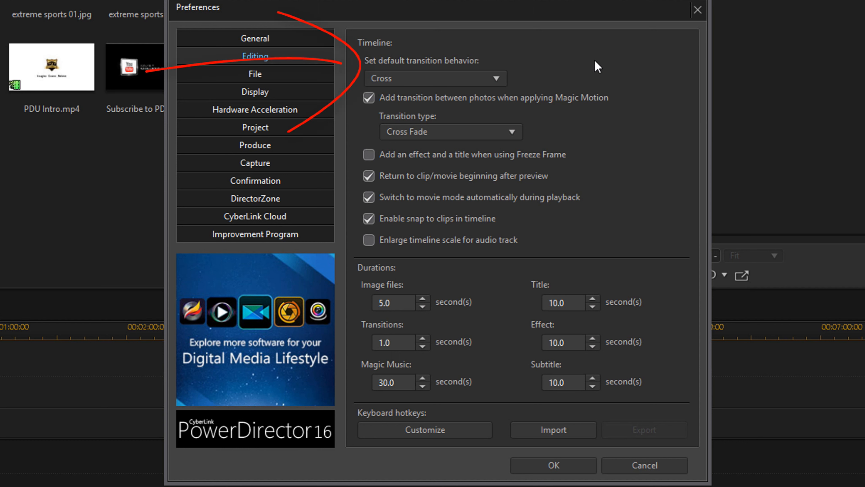
pyautogui.click(495, 82)
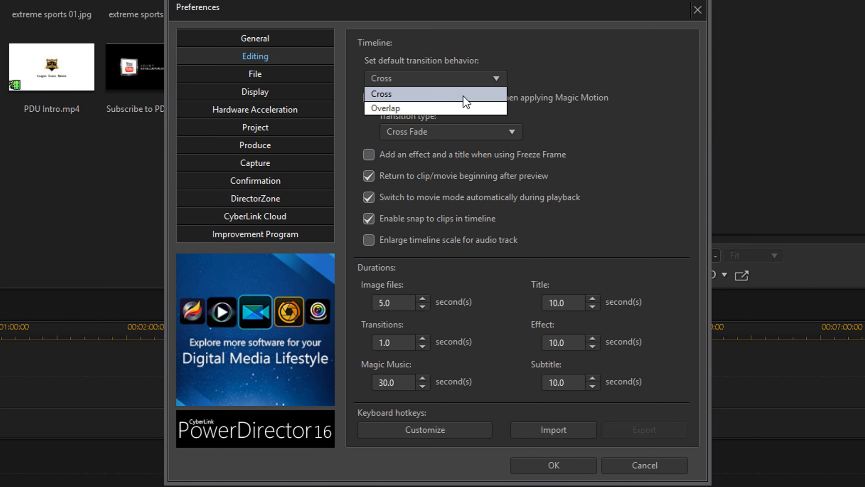
pyautogui.click(501, 81)
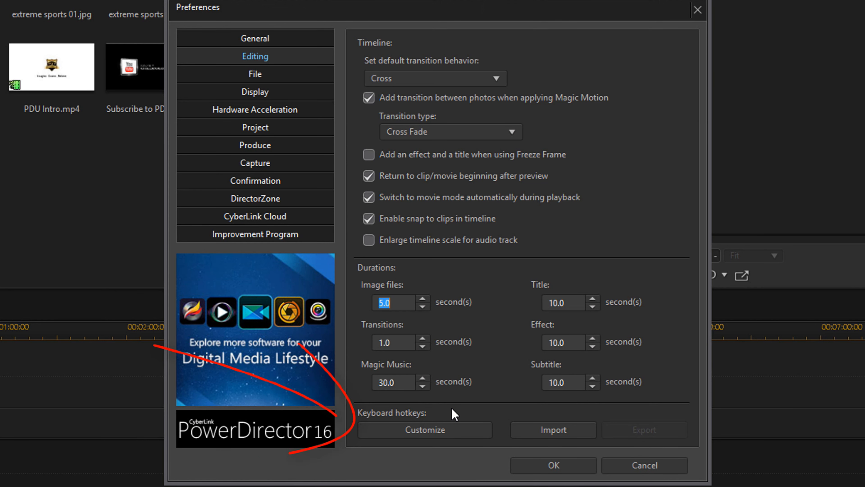
# - Examine the customizable keyboard hotkeys for the application menu, Capture, System and Designer commands, leaving them as they are
pyautogui.click(452, 431)
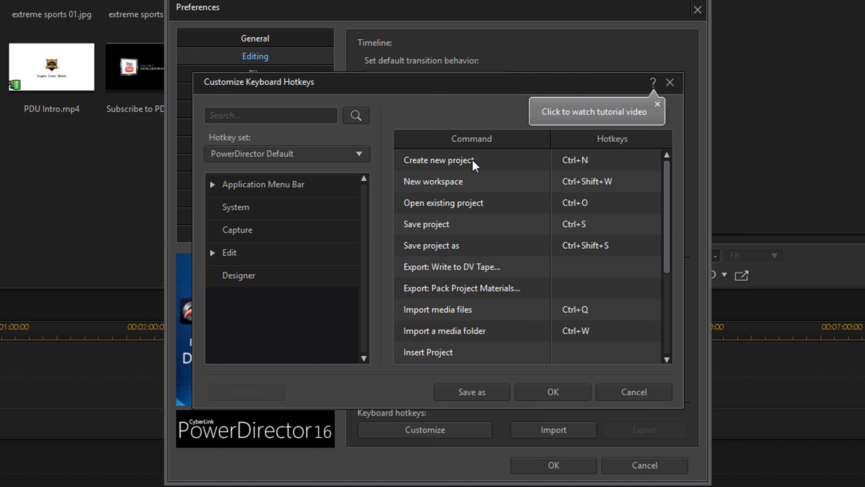
pyautogui.click(473, 166)
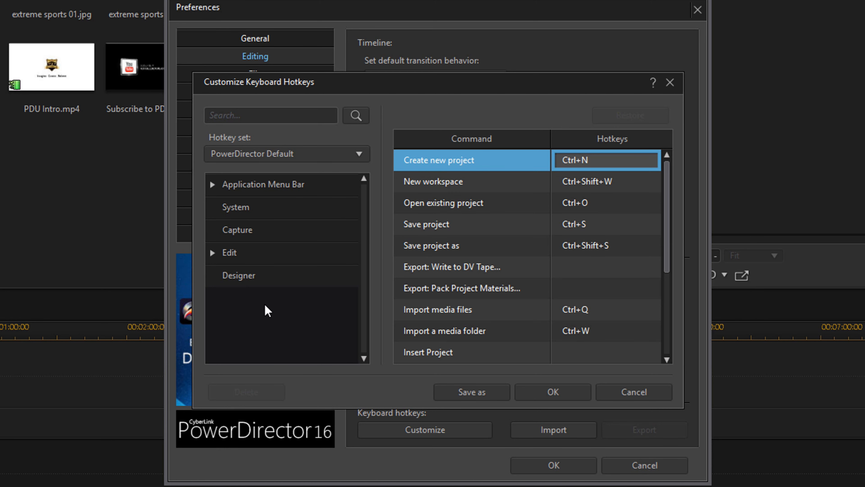
pyautogui.click(259, 237)
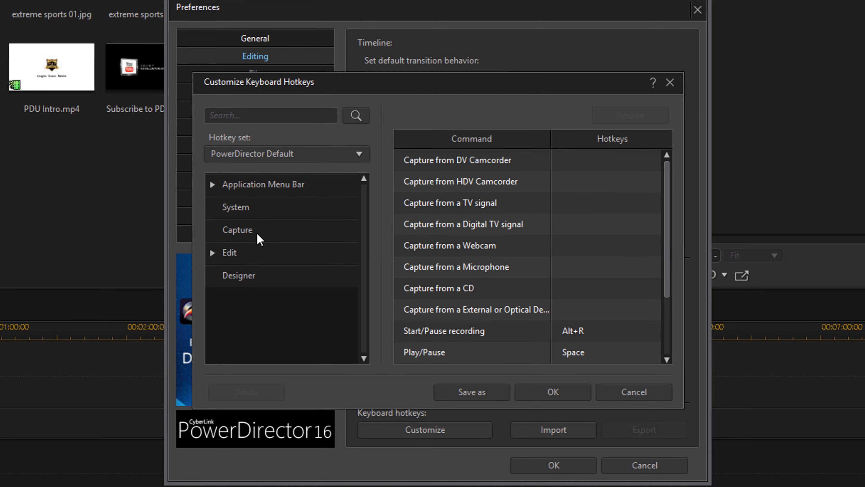
pyautogui.click(244, 213)
pyautogui.click(249, 285)
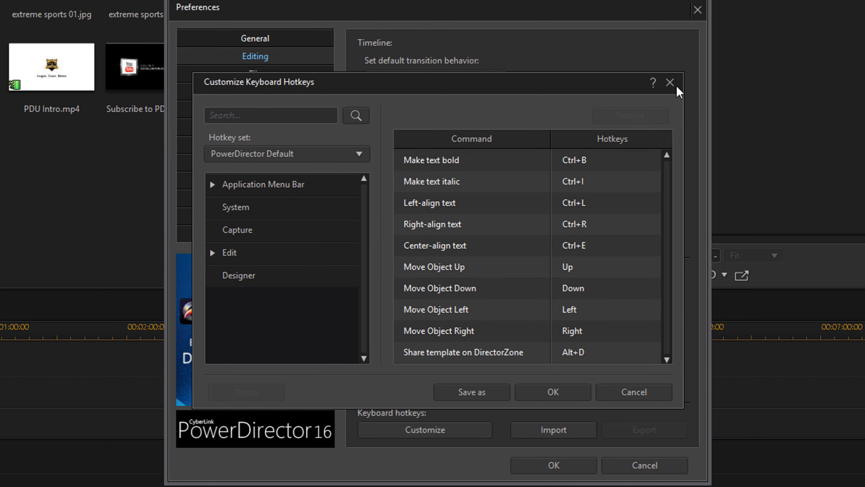
pyautogui.click(634, 391)
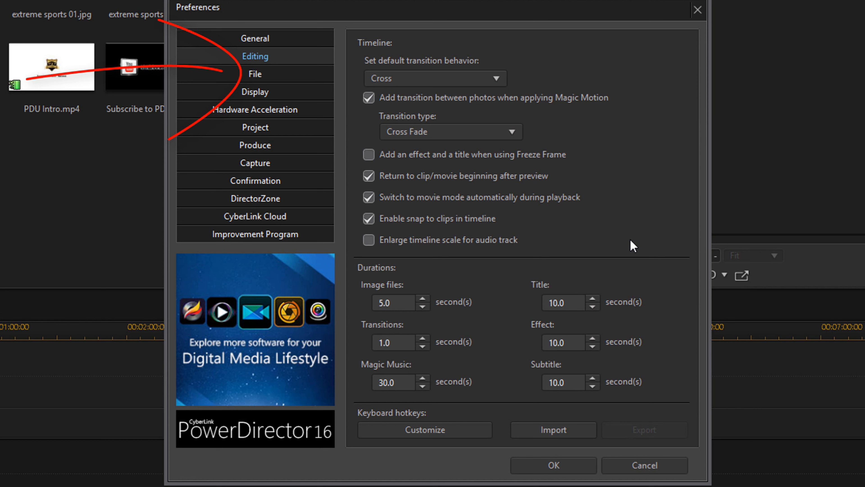
# - Show the File preferences and look through the folders available as the default import location without choosing one
pyautogui.click(258, 76)
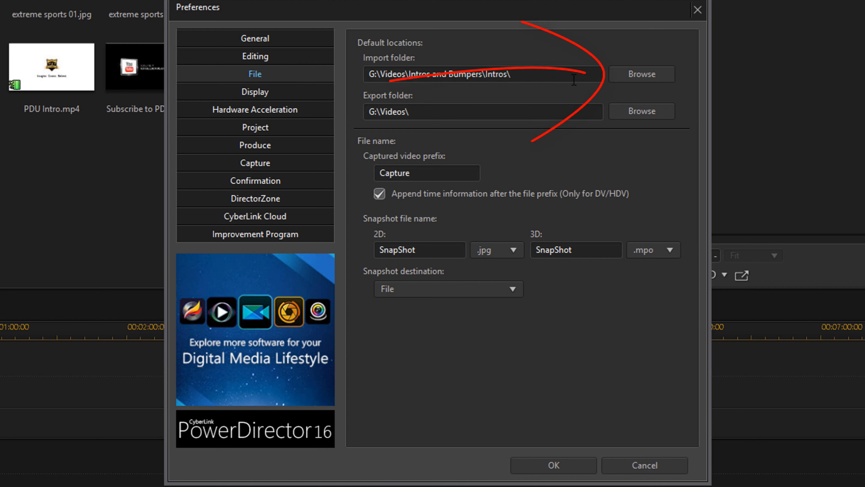
pyautogui.click(630, 77)
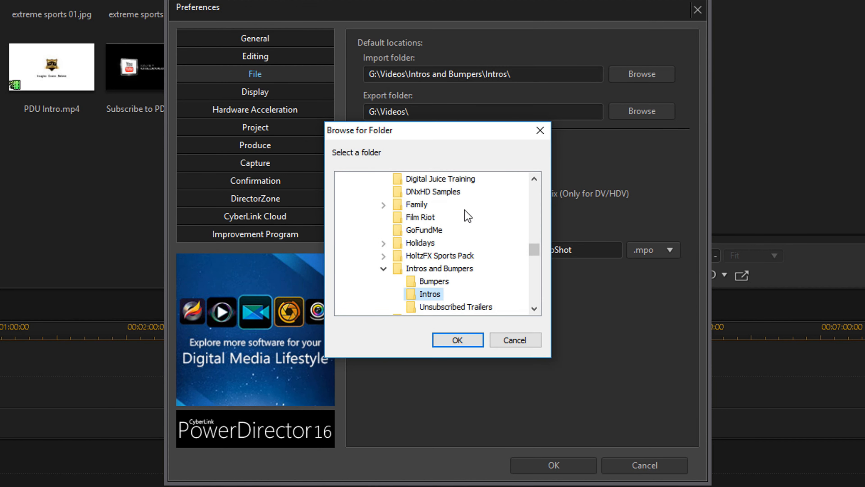
pyautogui.click(522, 341)
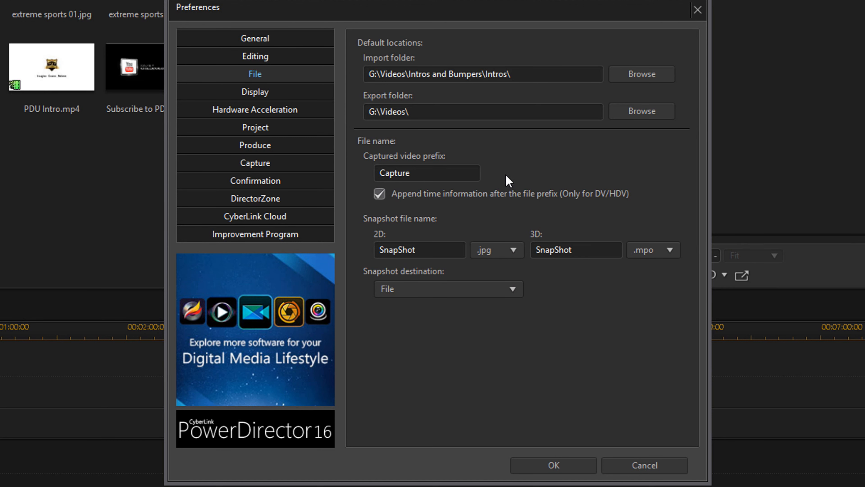
# - Show the Display preferences and view the preview quality options
pyautogui.click(285, 99)
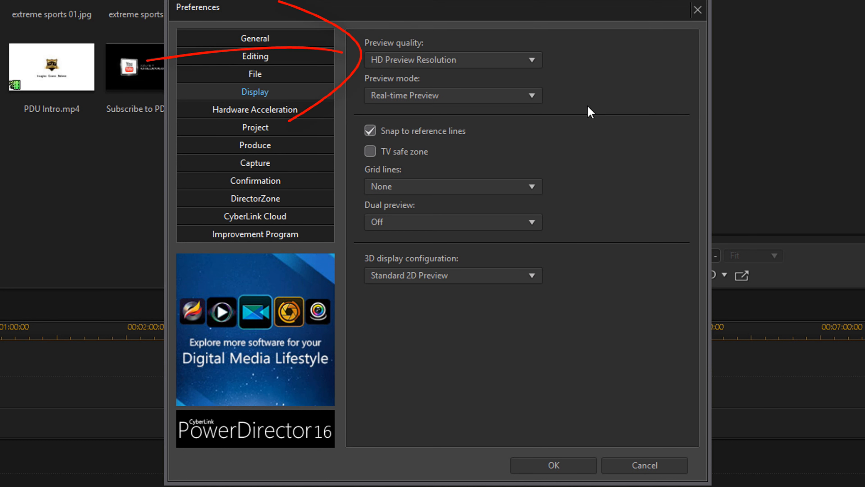
pyautogui.click(530, 63)
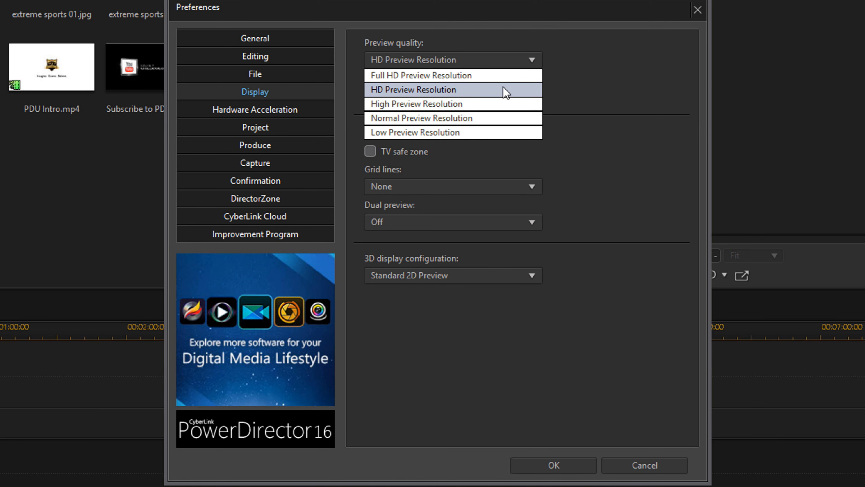
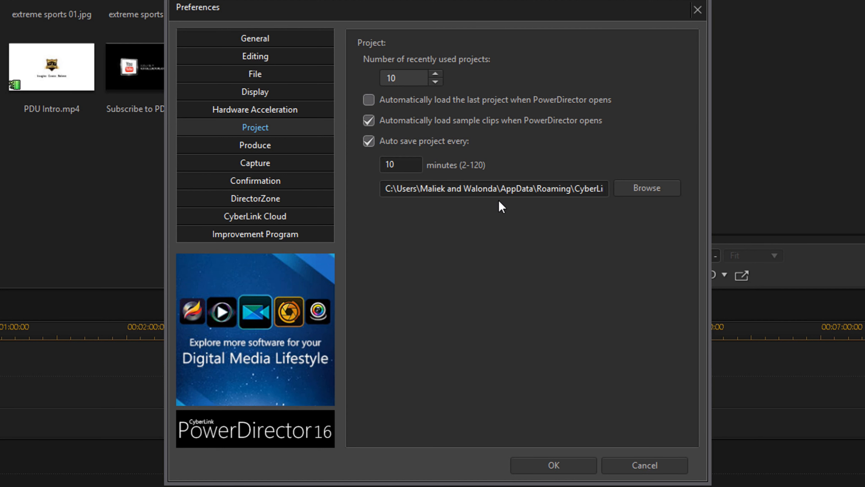
# - Look through the folders available as the project auto save location in the Project preferences without choosing one
pyautogui.click(645, 190)
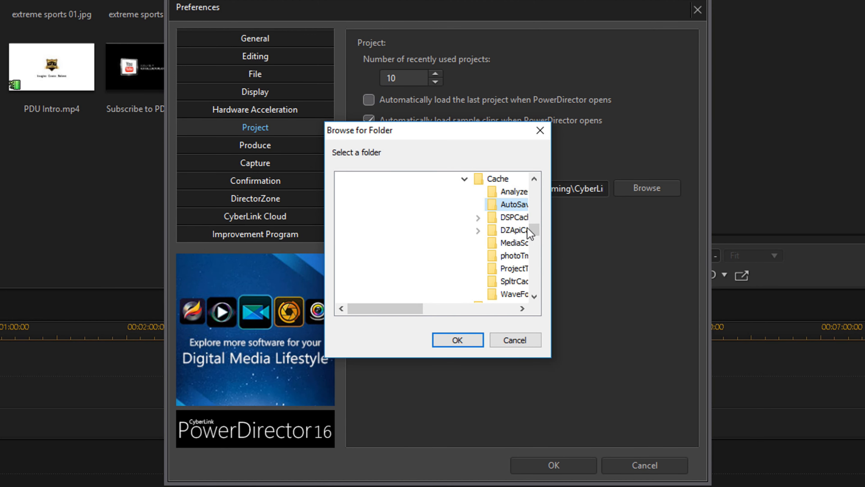
pyautogui.click(540, 131)
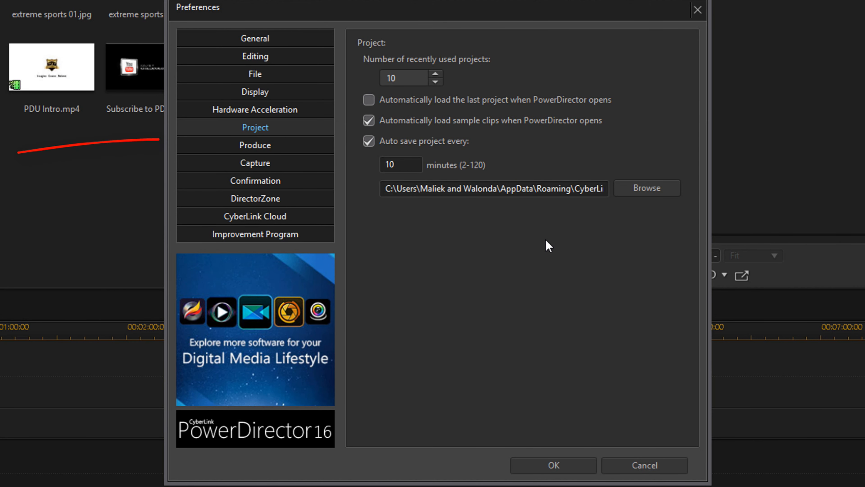
# - Review the Produce, Capture and Confirmation preferences one after another
pyautogui.click(268, 150)
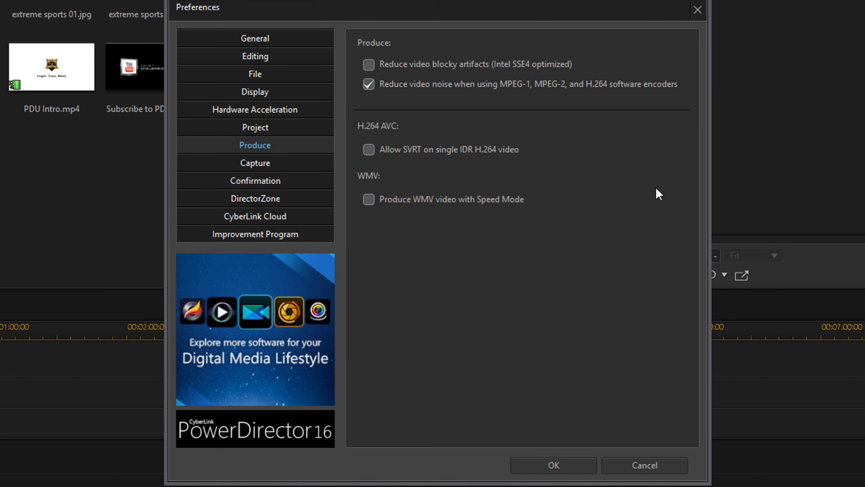
pyautogui.click(277, 168)
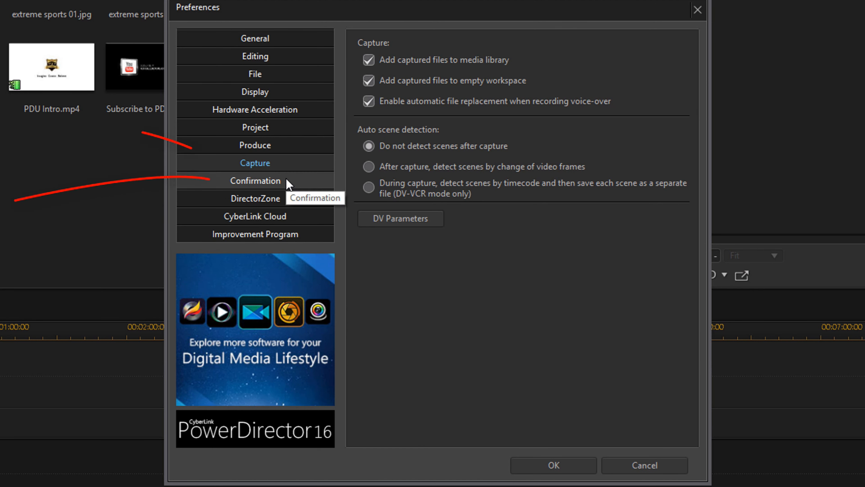
pyautogui.click(287, 183)
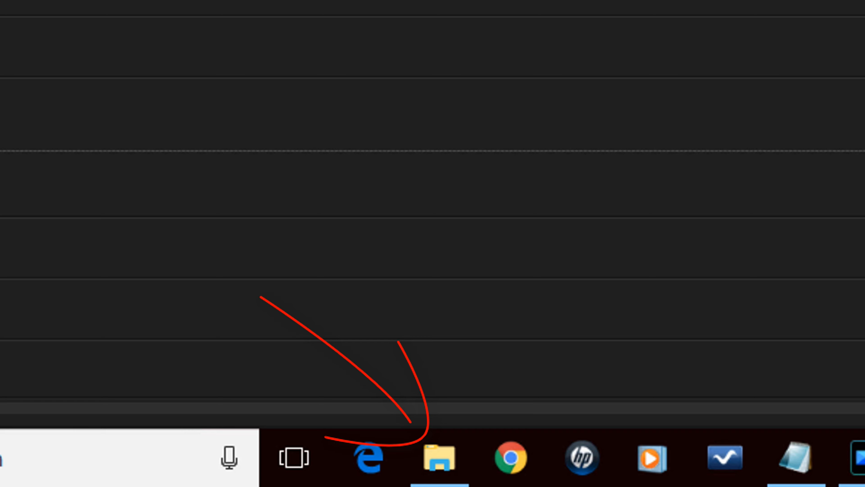
# - Switch to File Explorer and open the Videos folder under This PC
pyautogui.click(448, 464)
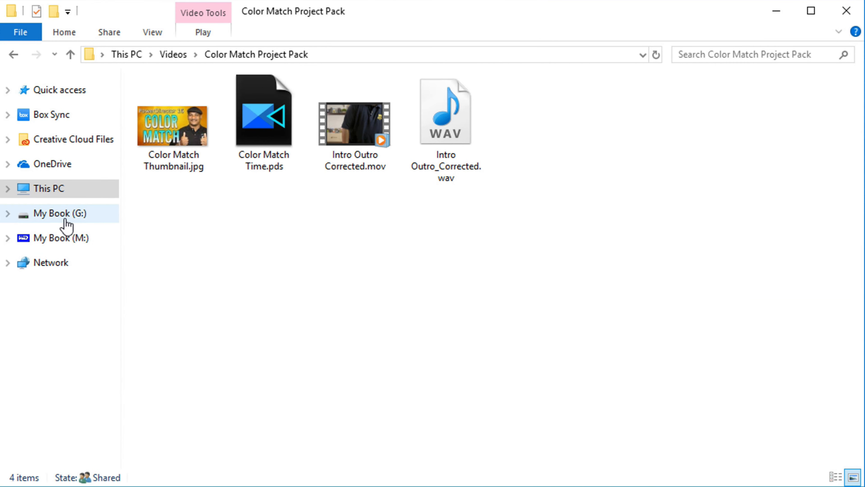
pyautogui.click(46, 191)
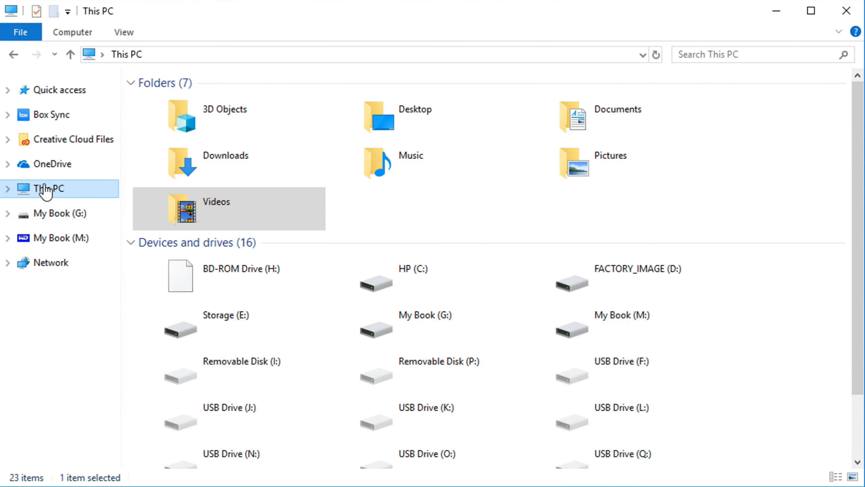
pyautogui.doubleClick(219, 216)
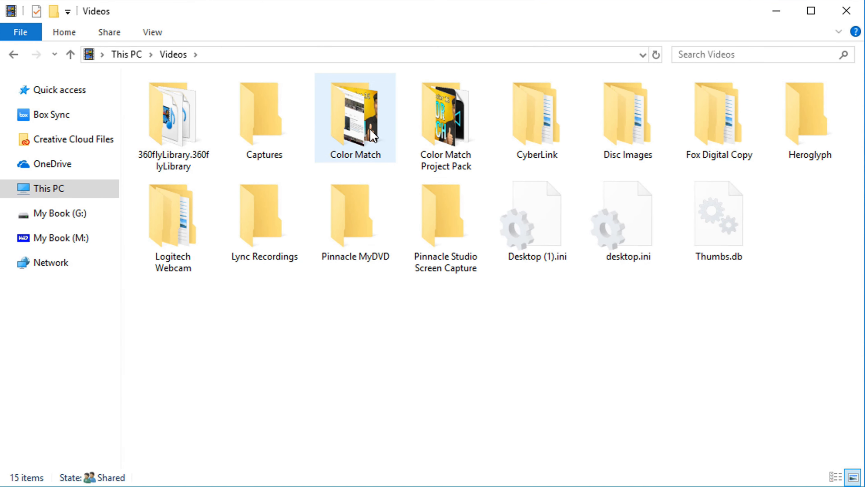
# - Open the Color Match folder, and switch to PowerDirector to empty its media library of the sample media
pyautogui.doubleClick(373, 134)
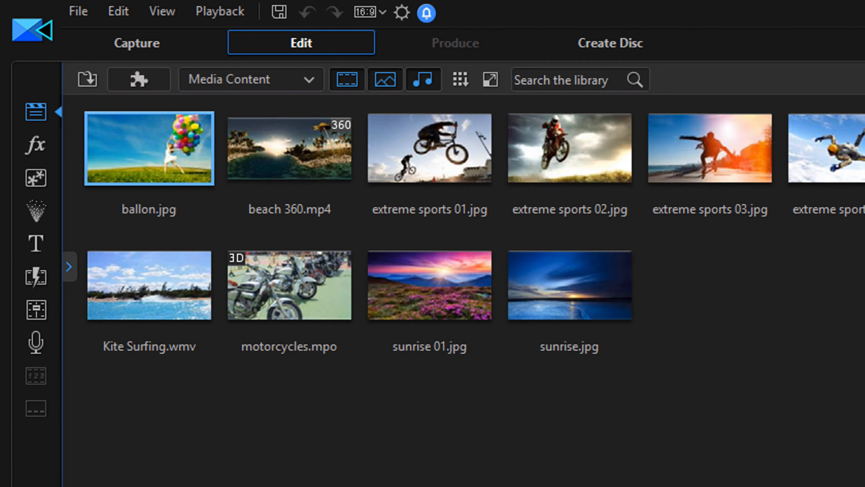
pyautogui.click(461, 81)
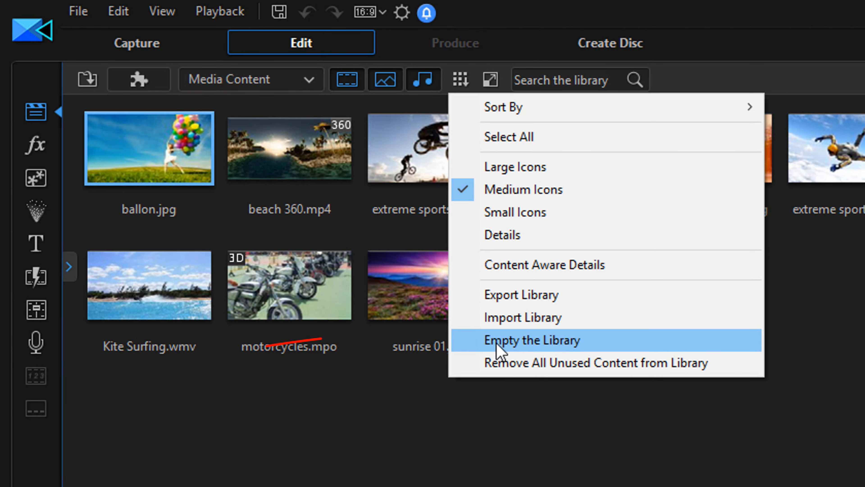
pyautogui.click(514, 341)
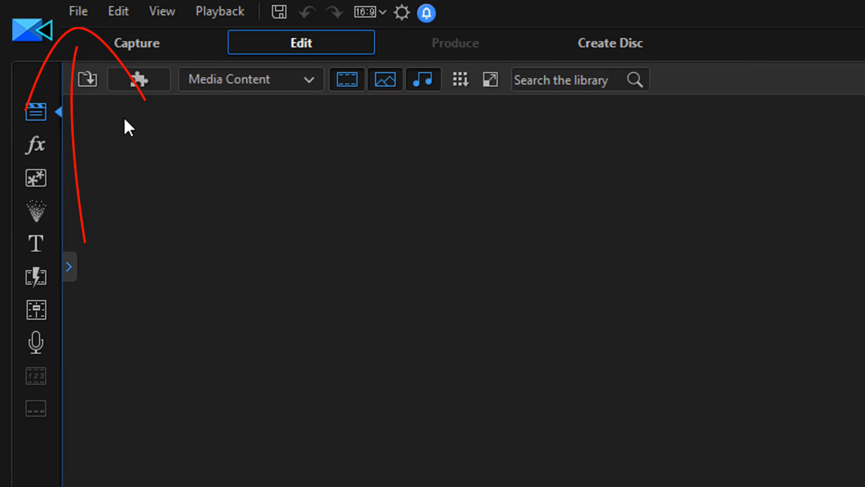
# - Save the project under the new name Color Match Time 2 in the Documents folder
pyautogui.click(75, 14)
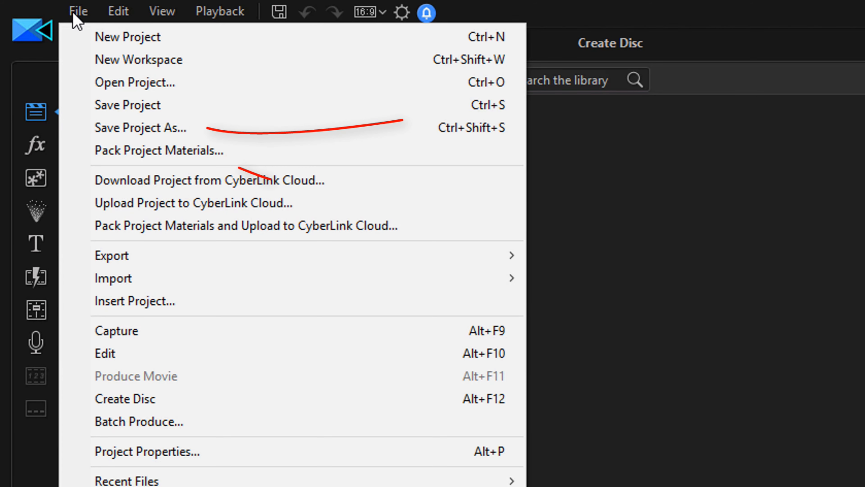
pyautogui.click(111, 130)
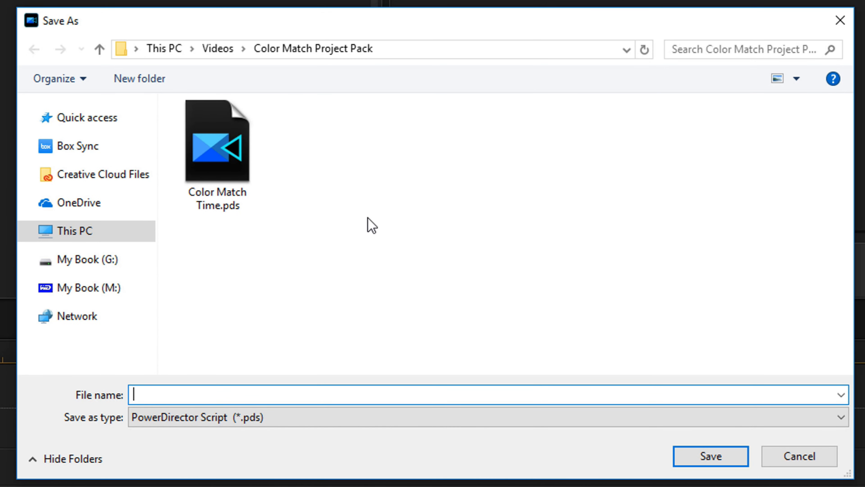
pyautogui.click(160, 50)
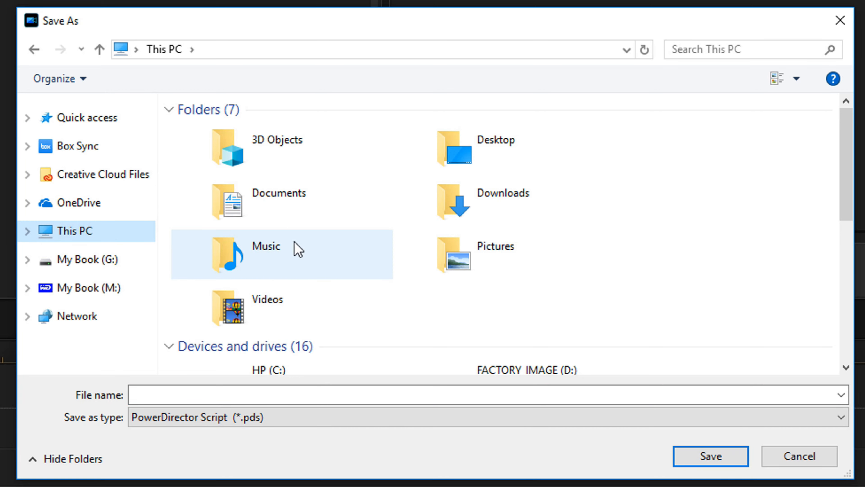
pyautogui.doubleClick(284, 205)
pyautogui.scroll(-5, 383, 299)
pyautogui.scroll(-15, 384, 296)
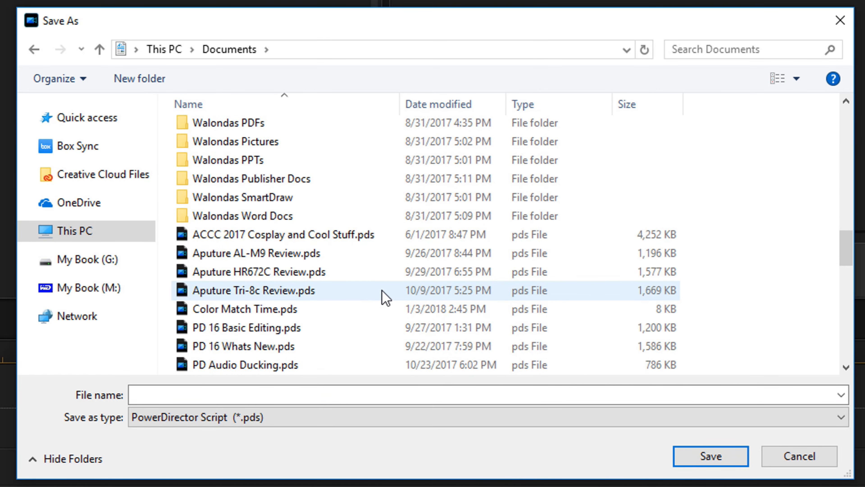
pyautogui.scroll(5, 273, 355)
pyautogui.scroll(15, 295, 338)
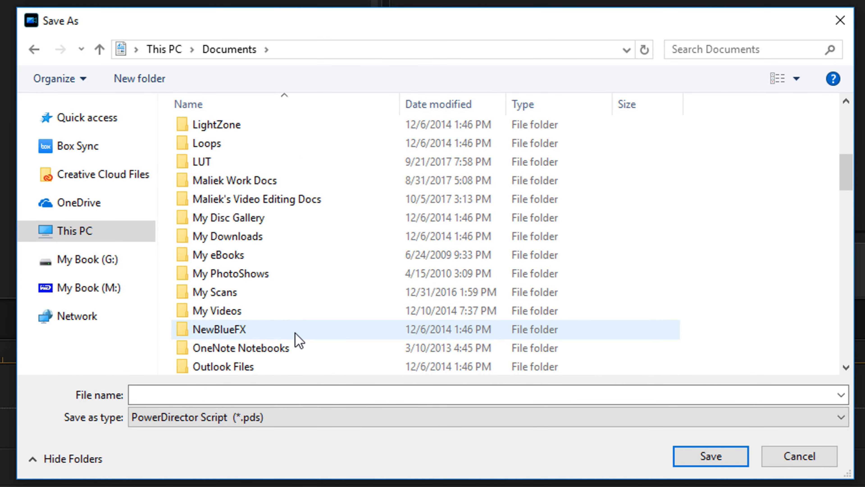
pyautogui.click(166, 395)
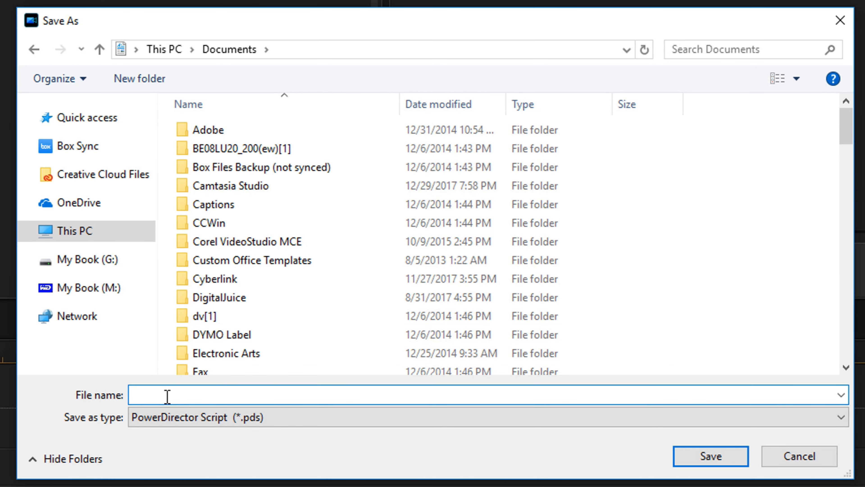
pyautogui.write('Color M')
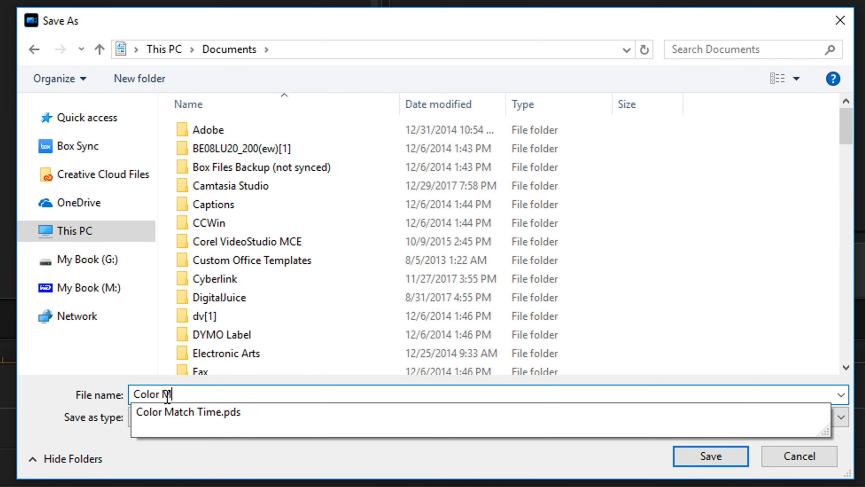
pyautogui.write('atch Time 2')
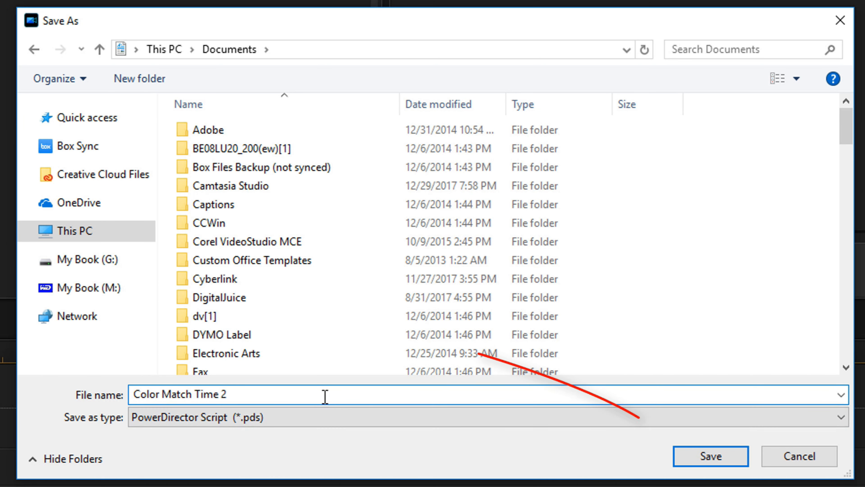
pyautogui.click(716, 457)
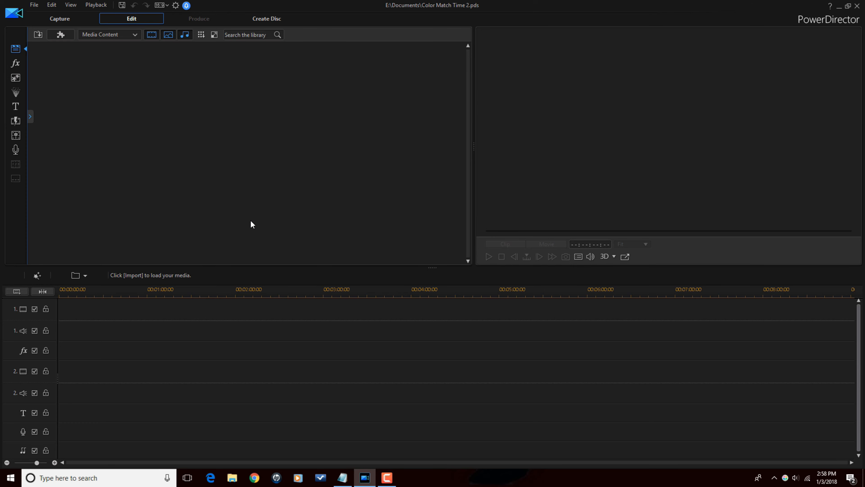
# - Import the Digital Juice Library.pdl library file from the Documents folder into the media library
pyautogui.rightClick(251, 222)
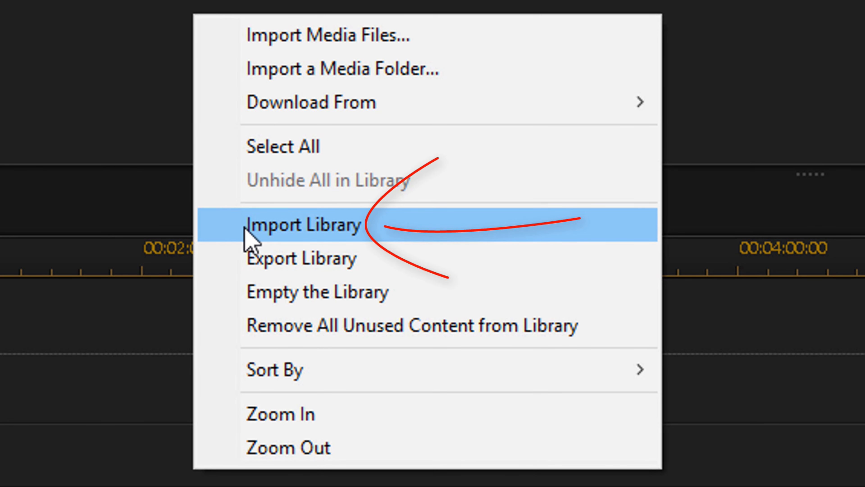
pyautogui.click(417, 224)
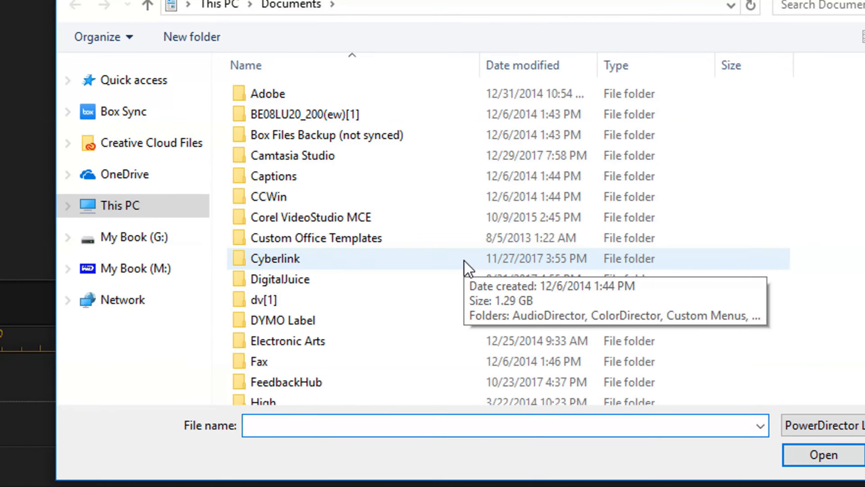
pyautogui.scroll(-5, 387, 290)
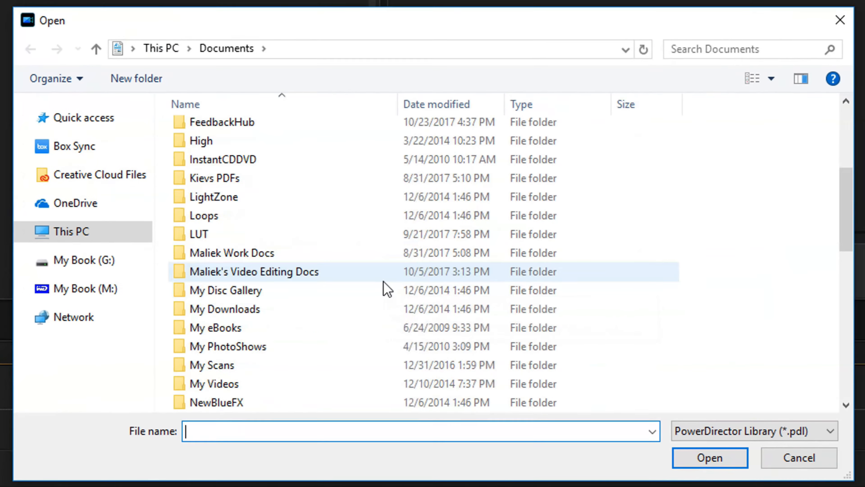
pyautogui.scroll(-10, 387, 290)
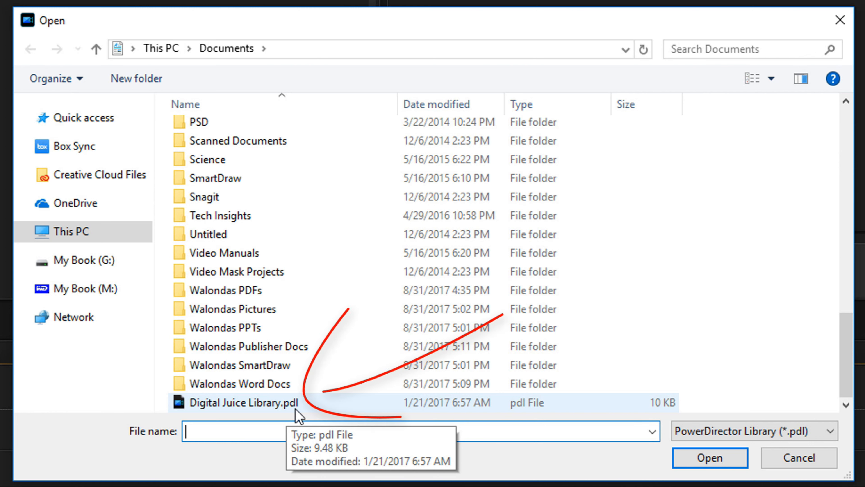
pyautogui.click(296, 409)
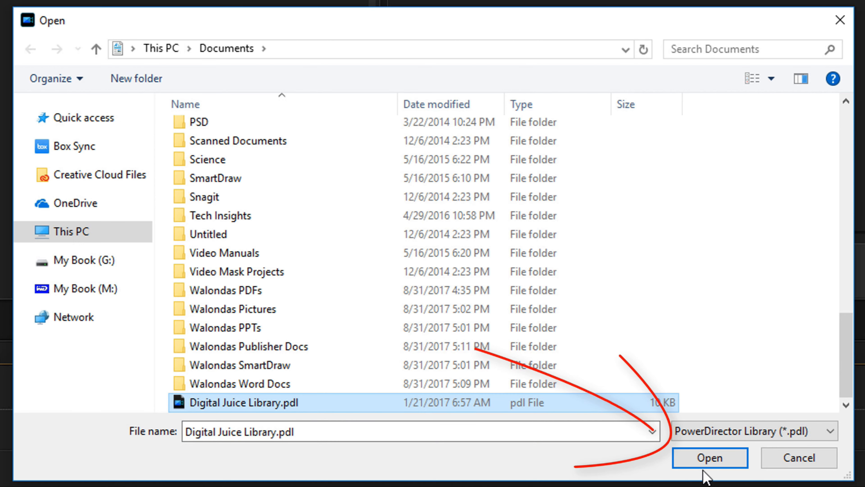
pyautogui.click(711, 459)
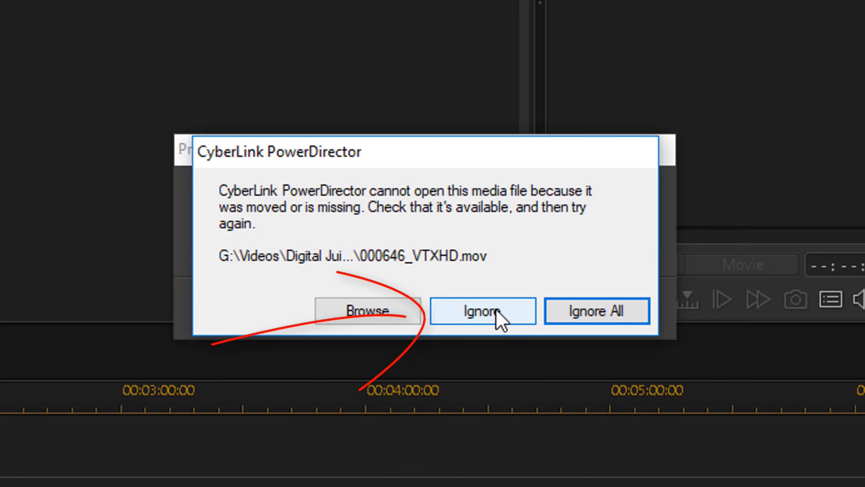
# - Ignore the missing media files one by one to finish loading the library
pyautogui.click(501, 320)
pyautogui.click(500, 320)
pyautogui.click(500, 321)
pyautogui.click(500, 320)
pyautogui.click(500, 320)
pyautogui.click(500, 320)
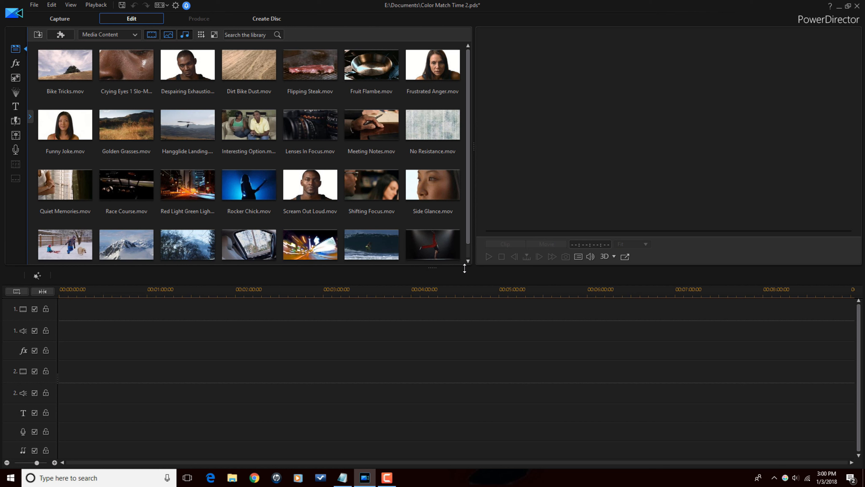
# - Empty the media library and import Color Match Thumbnail.jpg, Color Match Tut.mp4, Intro Outro Corrected.mov and Shout Out.mp4 from the Color Match folder in Videos
pyautogui.click(202, 36)
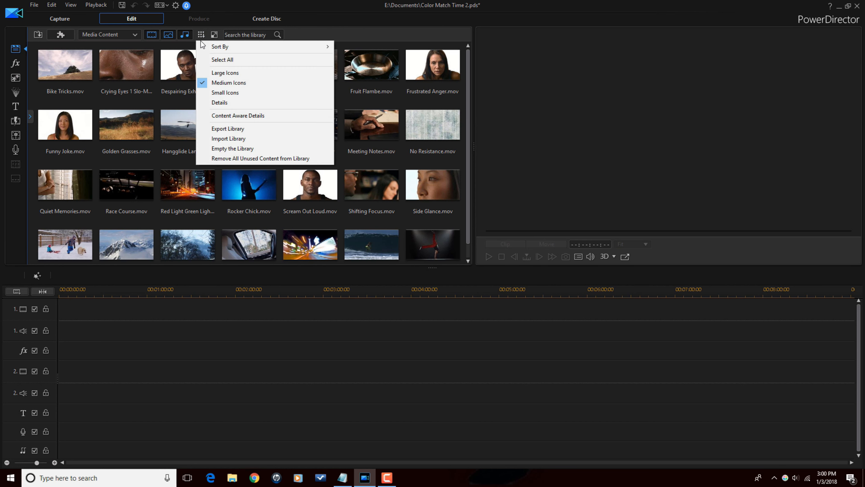
pyautogui.click(236, 150)
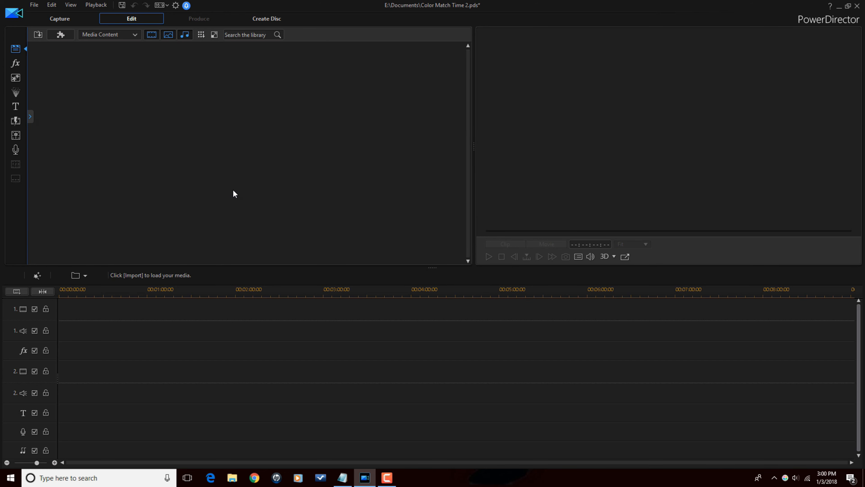
pyautogui.rightClick(222, 169)
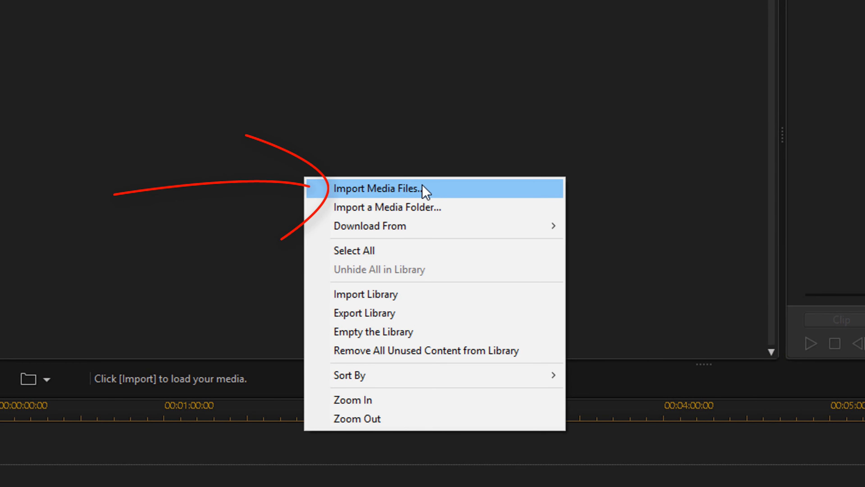
pyautogui.click(439, 193)
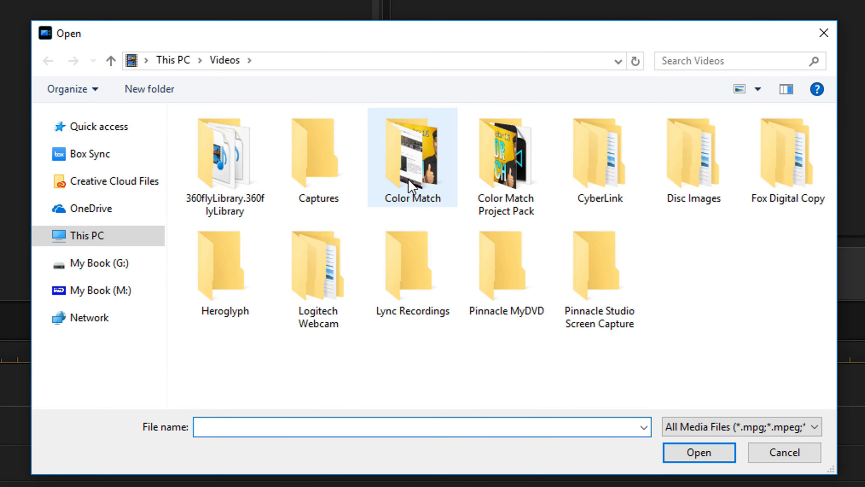
pyautogui.doubleClick(411, 186)
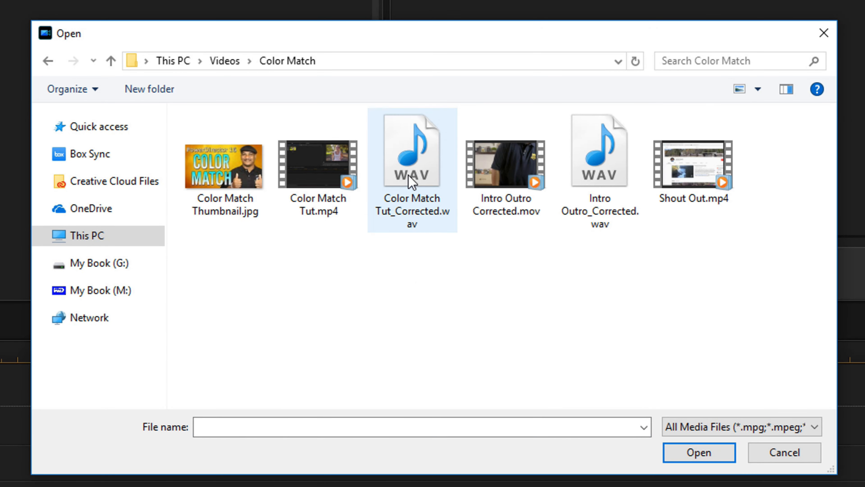
pyautogui.click(230, 182)
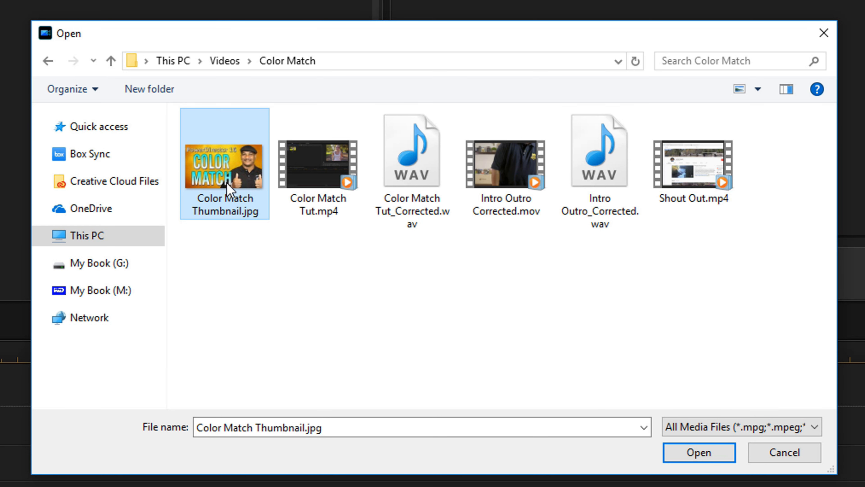
pyautogui.keyDown('ctrl'); pyautogui.click(497, 184); pyautogui.keyUp('ctrl')
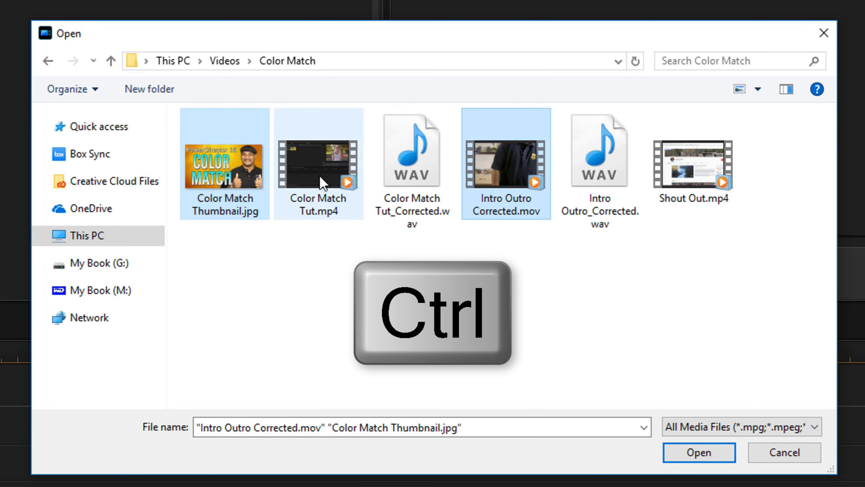
pyautogui.keyDown('ctrl'); pyautogui.click(319, 167); pyautogui.keyUp('ctrl')
pyautogui.keyDown('ctrl'); pyautogui.click(695, 205); pyautogui.keyUp('ctrl')
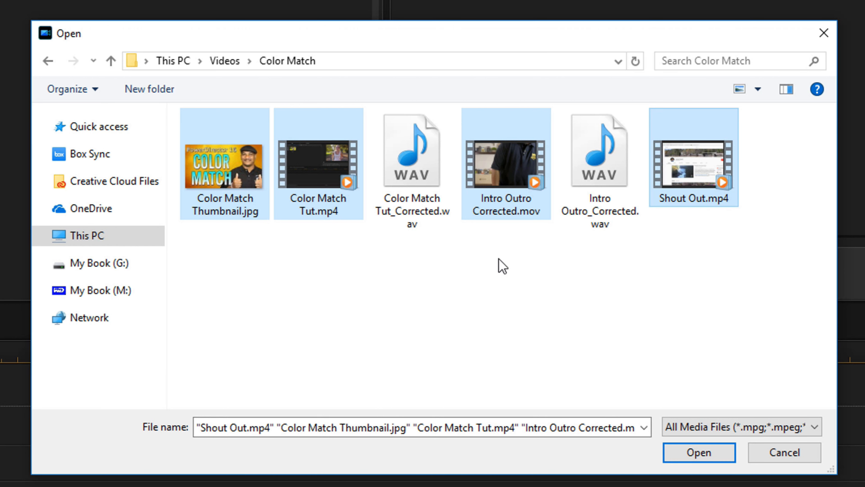
pyautogui.click(693, 457)
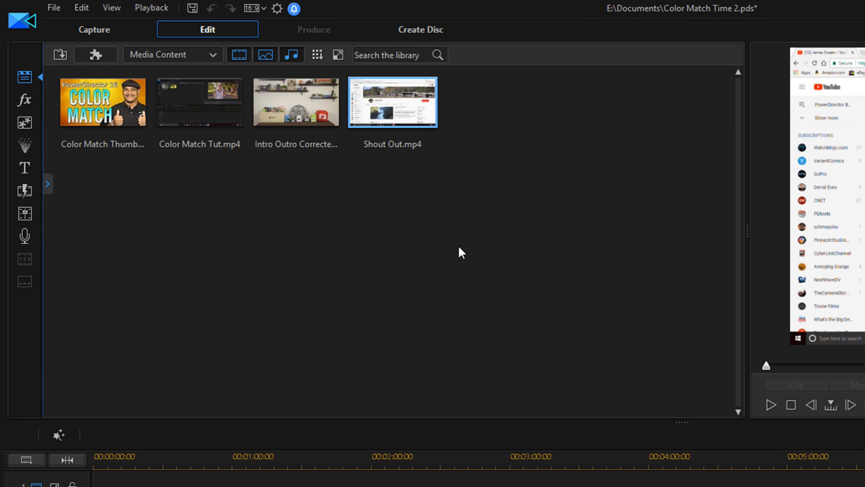
# - Empty the media library and import the whole Color Match folder from Videos as a media folder
pyautogui.click(318, 56)
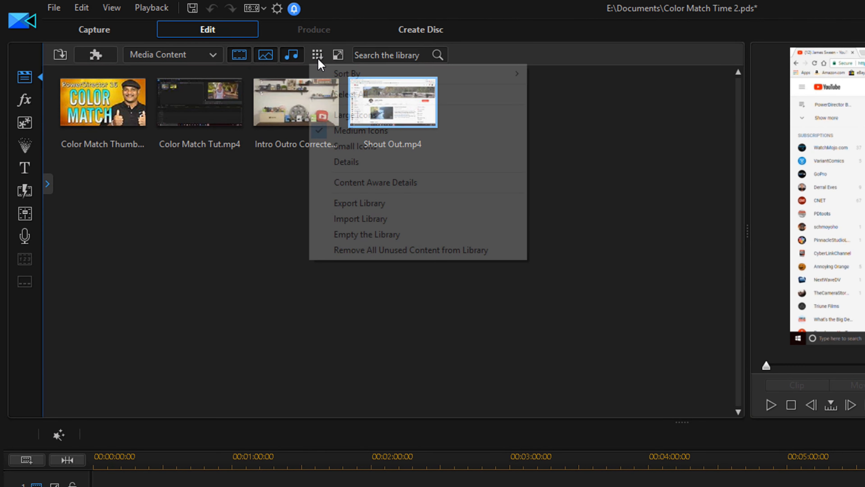
pyautogui.click(376, 235)
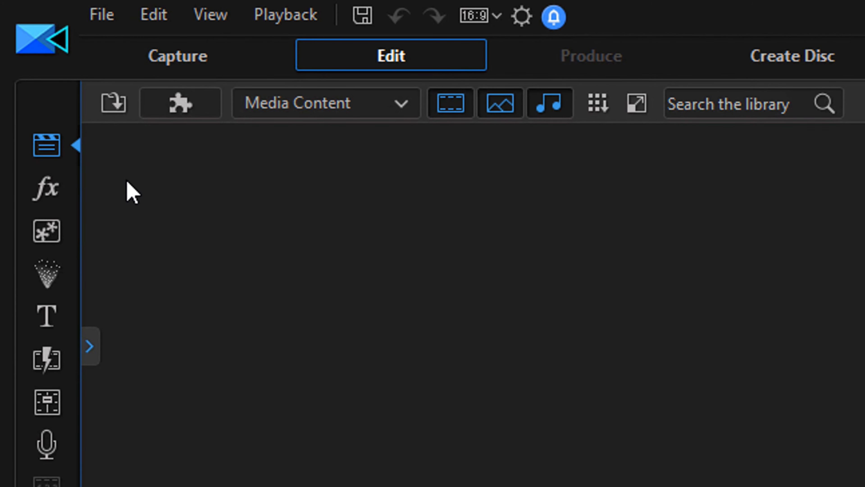
pyautogui.click(109, 110)
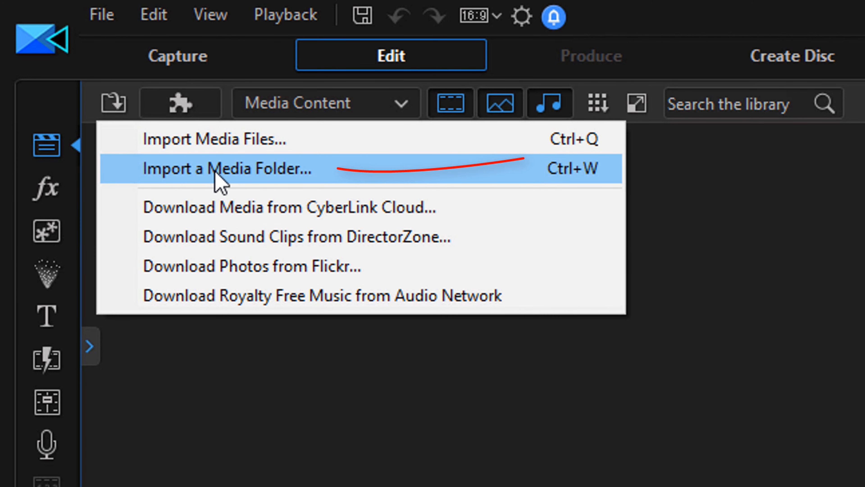
pyautogui.click(272, 172)
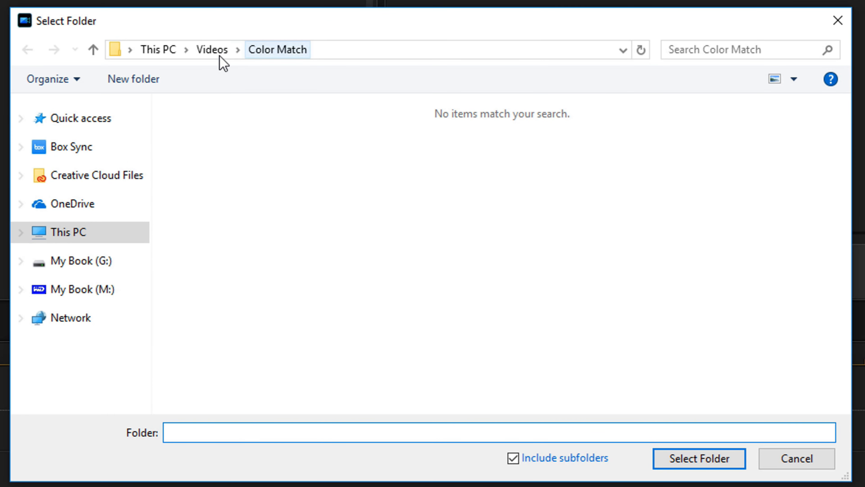
pyautogui.click(213, 53)
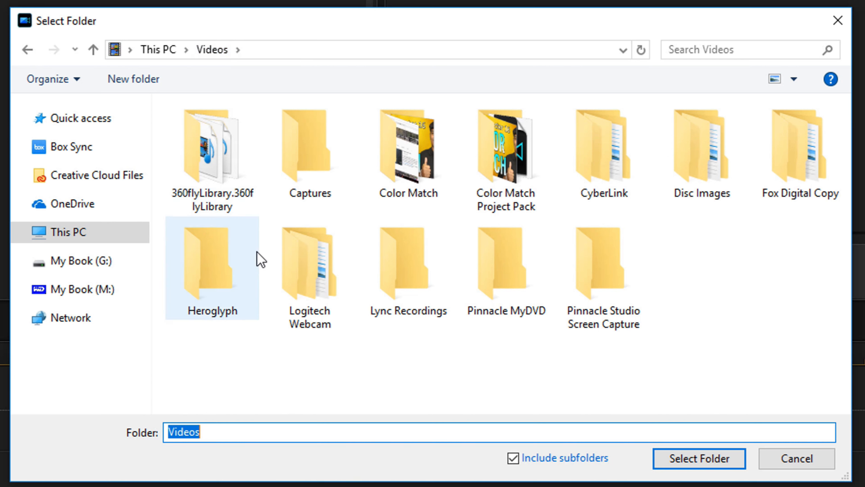
pyautogui.click(412, 167)
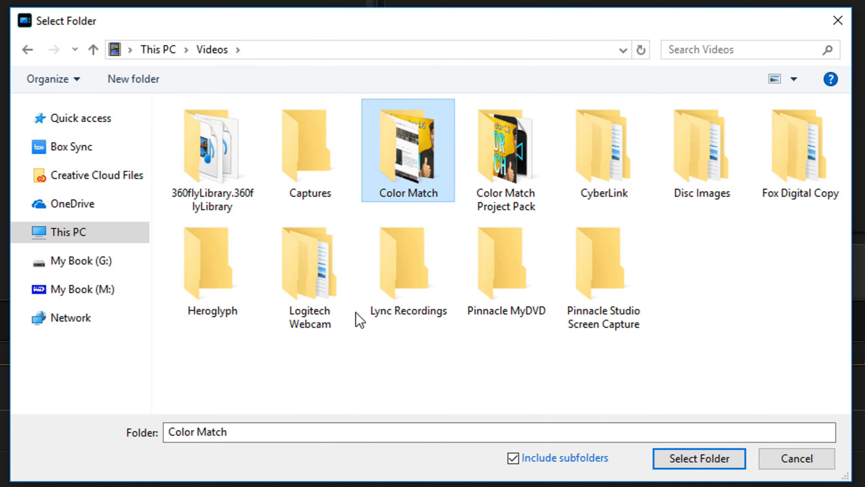
pyautogui.click(700, 459)
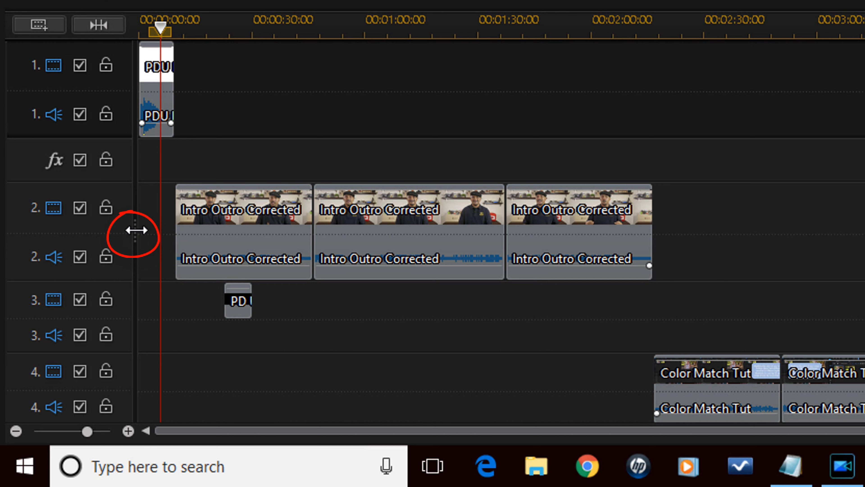
# - Rename the first video track as Intro Track in the timeline's track name column, and collapse the column again
pyautogui.moveTo(136, 230); pyautogui.dragTo(268, 242)
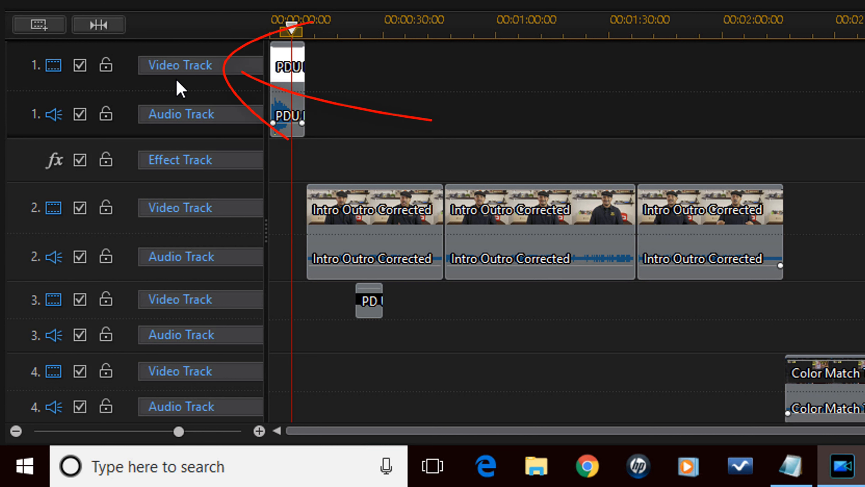
pyautogui.click(180, 65)
pyautogui.press('BackSpace')
pyautogui.press('BackSpace')
pyautogui.press('BackSpace')
pyautogui.press('BackSpace')
pyautogui.press('BackSpace')
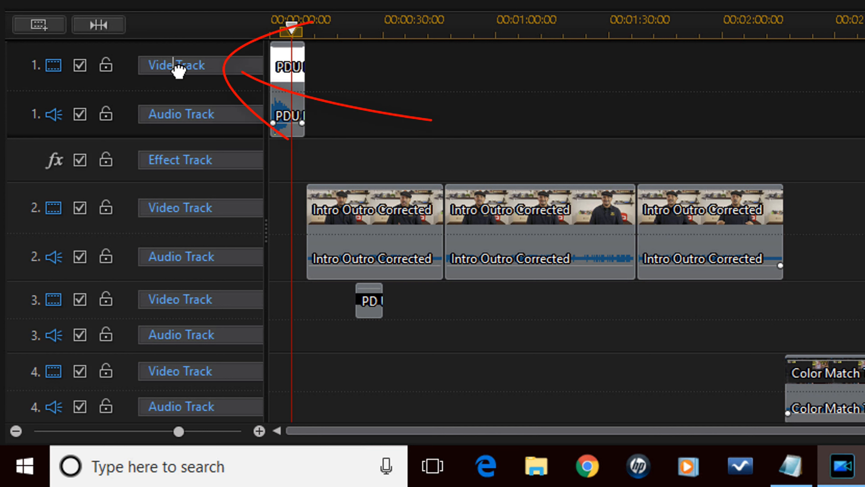
pyautogui.write('In')
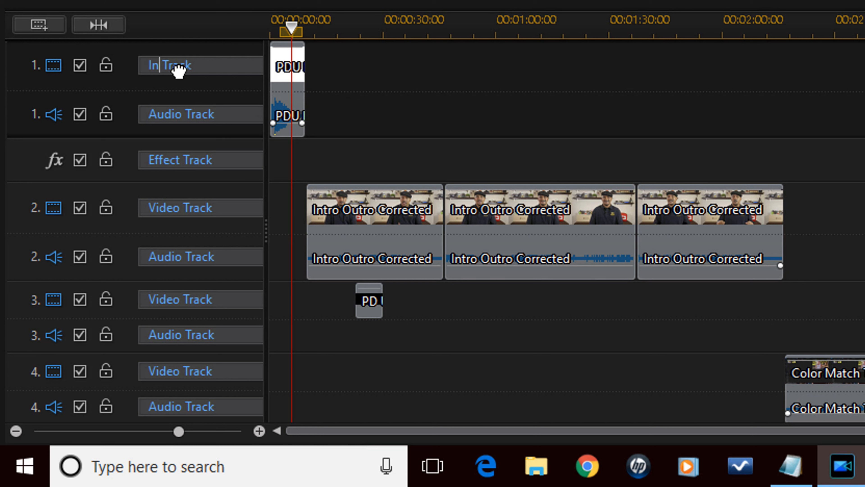
pyautogui.write('tro')
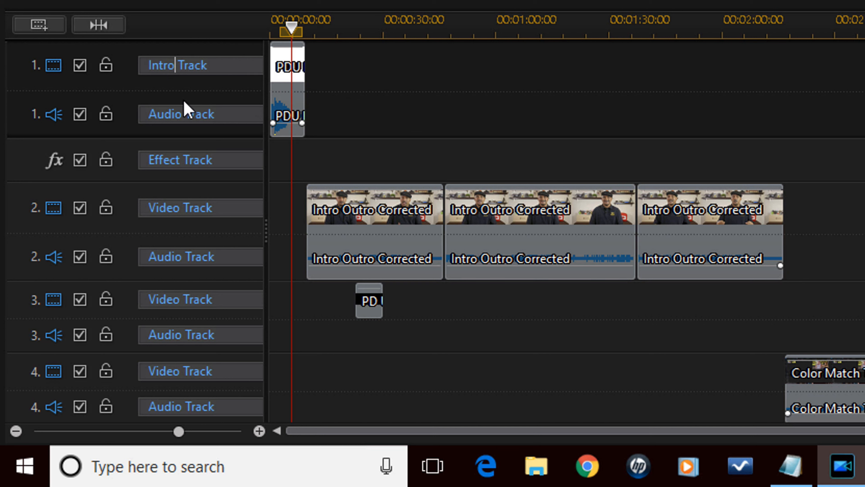
pyautogui.click(180, 120)
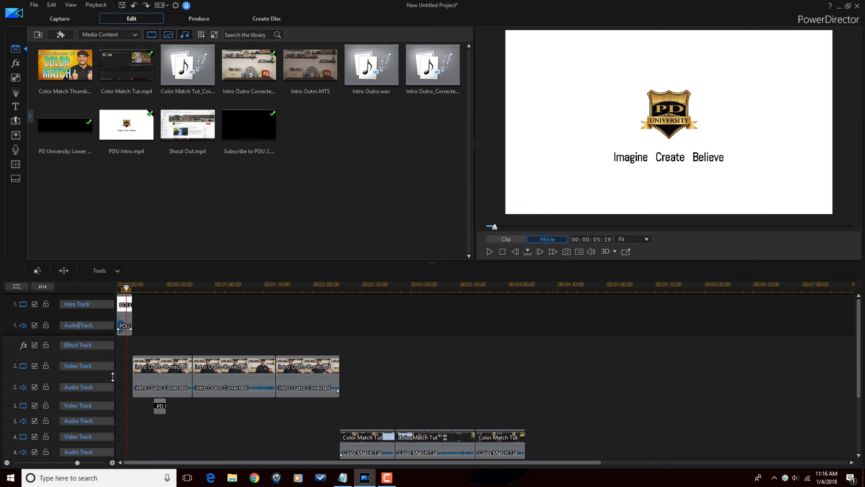
pyautogui.moveTo(113, 376); pyautogui.dragTo(59, 375)
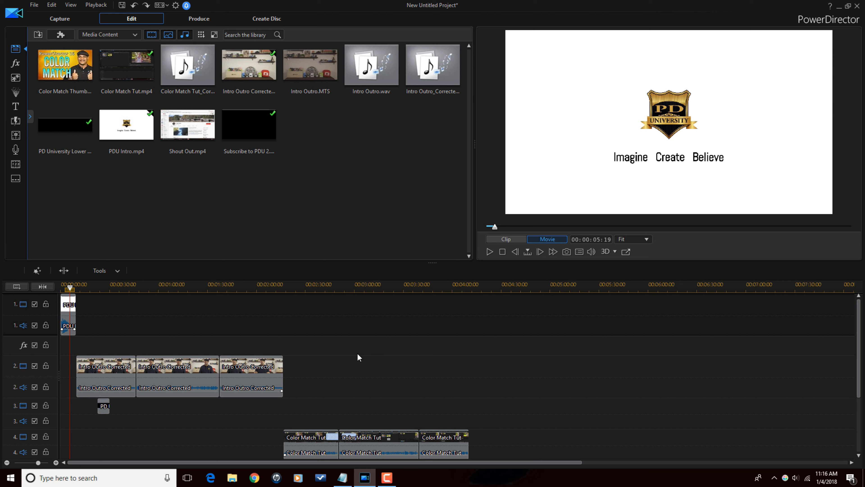
# - Review the keyboard hotkey customization, including the Application Menu Bar commands, saving a hotkey set and the available sets, and leave without changes
pyautogui.hotkey('alt', 'h')
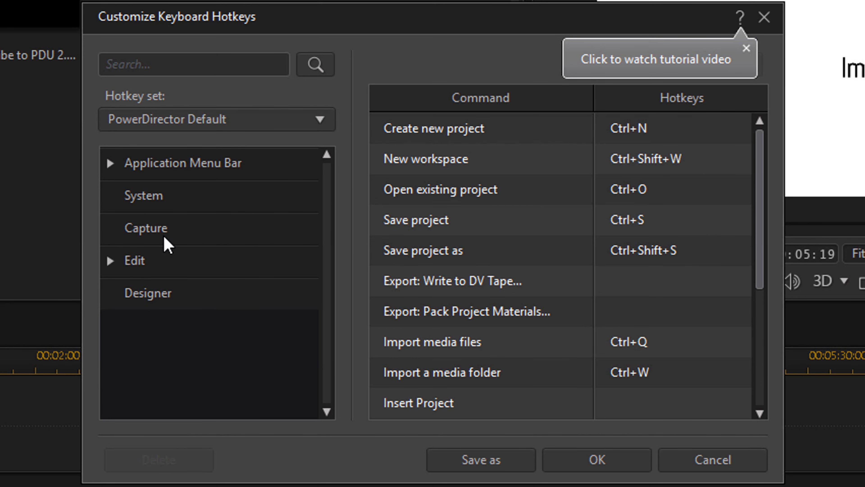
pyautogui.click(108, 165)
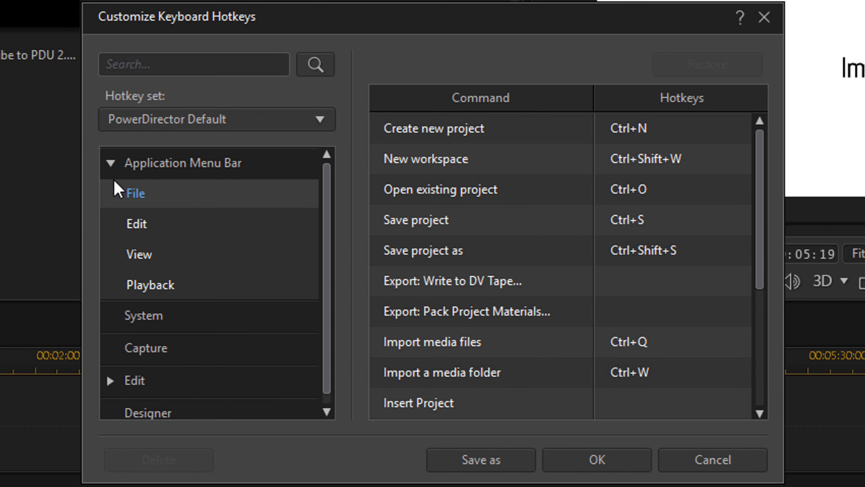
pyautogui.click(110, 162)
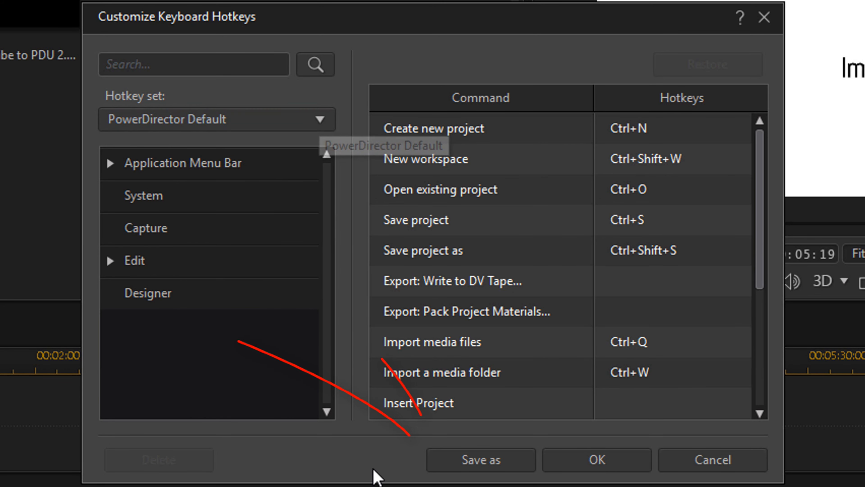
pyautogui.click(494, 468)
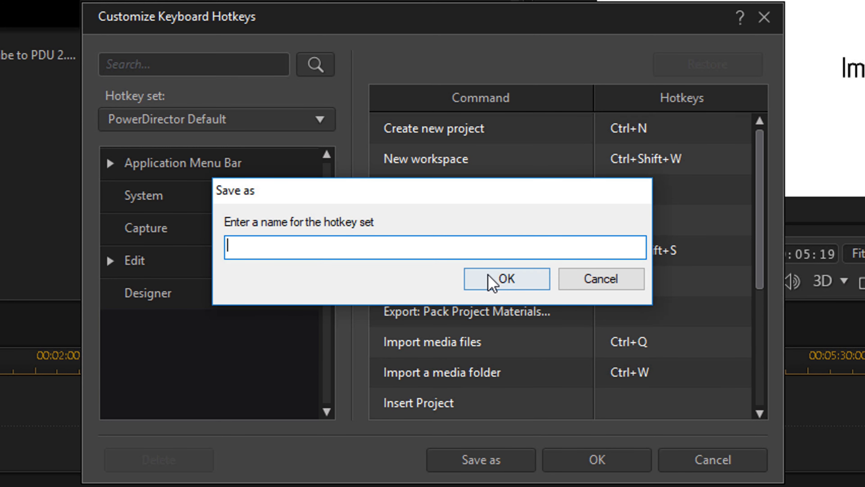
pyautogui.click(589, 280)
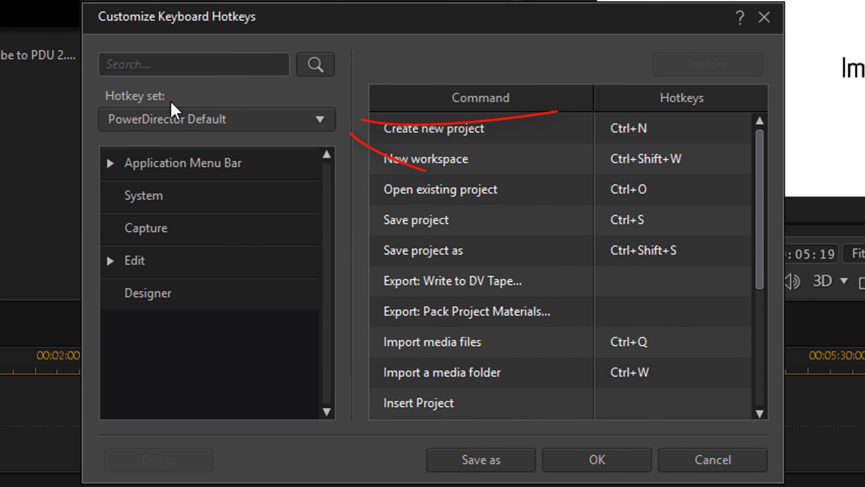
pyautogui.click(322, 121)
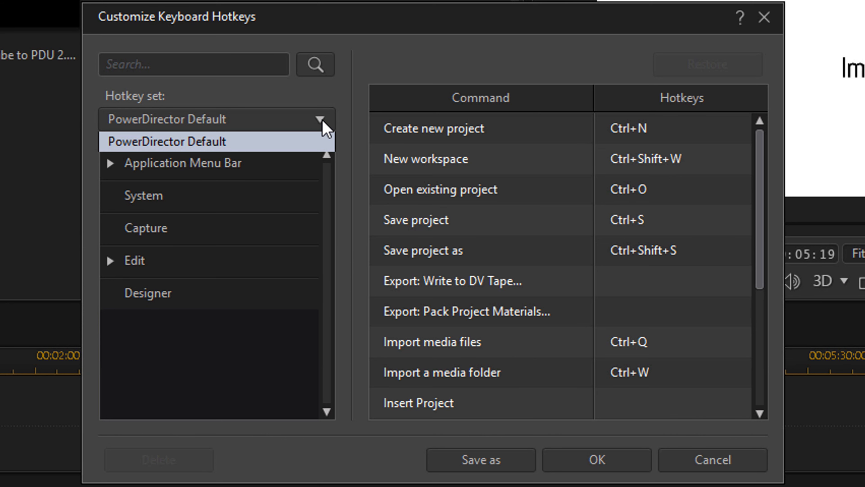
pyautogui.click(308, 107)
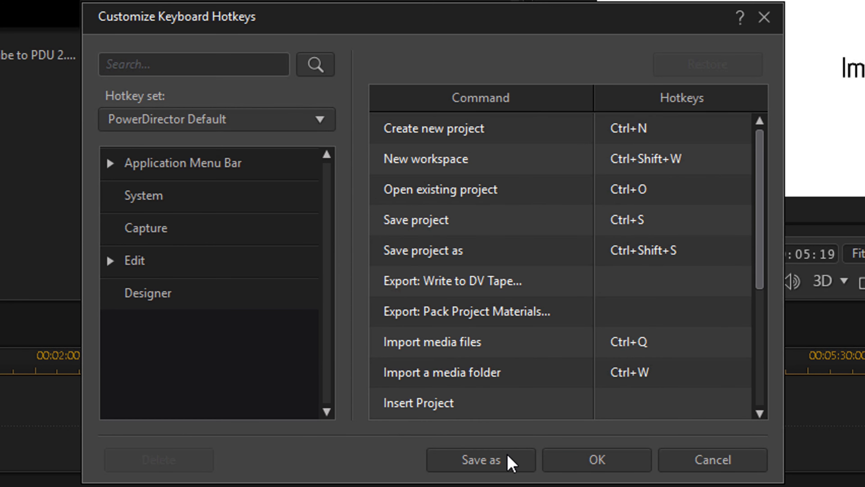
pyautogui.click(711, 461)
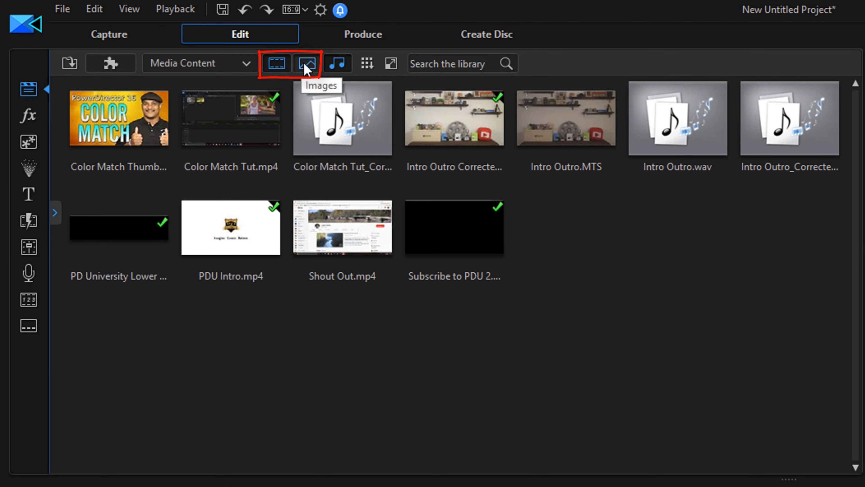
# - Filter the media library to show only audio files, and select Intro Outro.wav
pyautogui.click(308, 70)
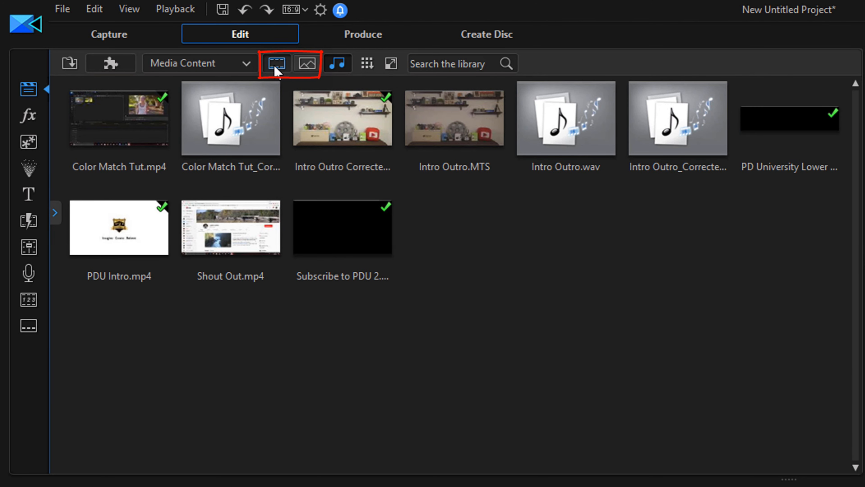
pyautogui.click(276, 65)
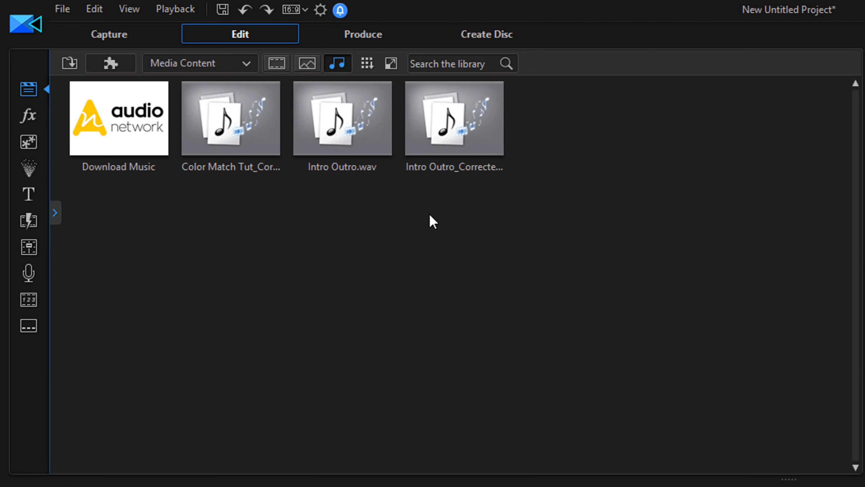
pyautogui.click(337, 140)
pyautogui.moveTo(339, 145); pyautogui.dragTo(353, 260)
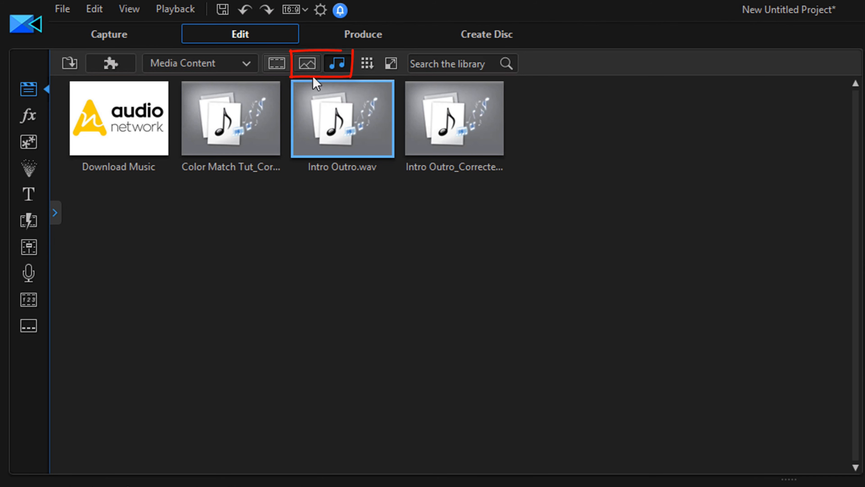
# - Filter the media library to images only and to videos only in turn, and show all media types again
pyautogui.click(333, 68)
pyautogui.click(308, 65)
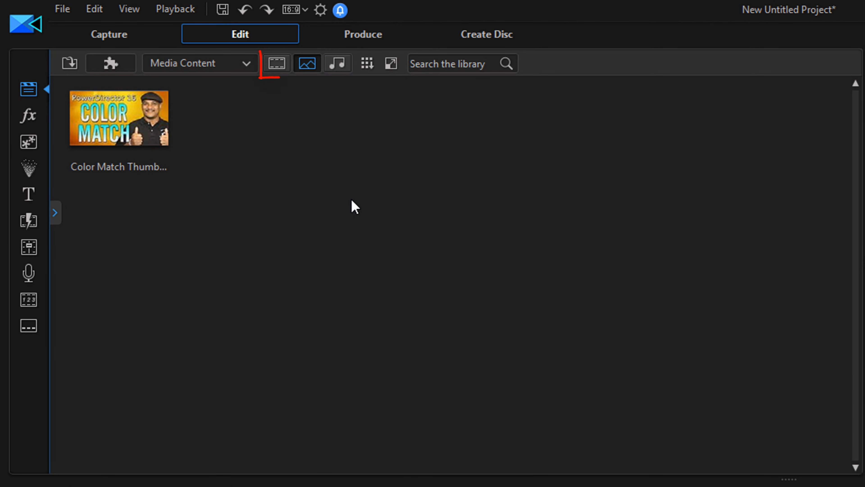
pyautogui.click(308, 66)
pyautogui.click(287, 68)
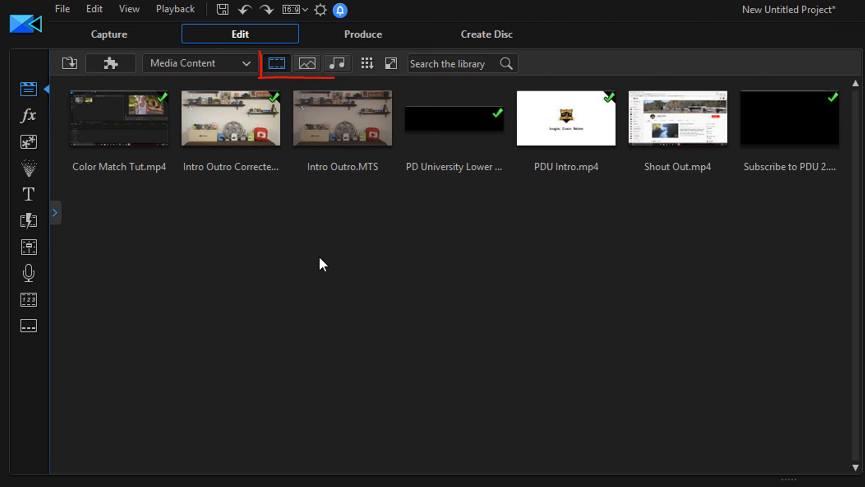
pyautogui.click(303, 67)
pyautogui.click(339, 68)
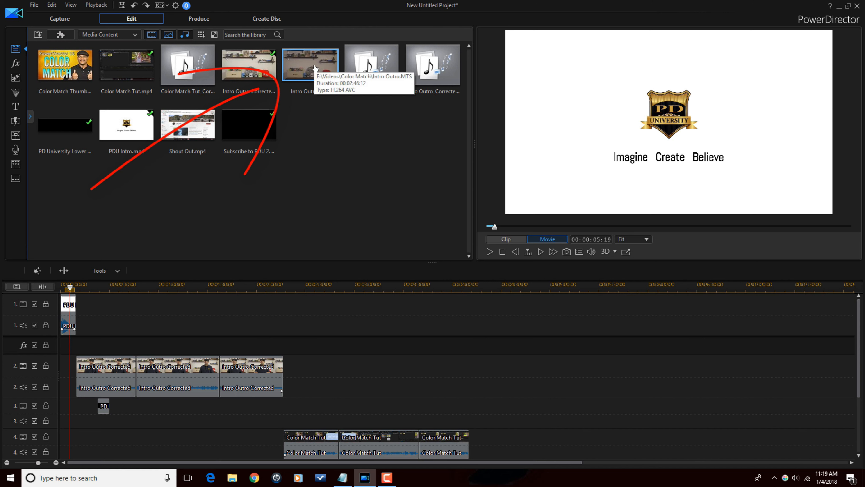
# - Place Intro Outro.MTS on track 1 at about 3:00, and the Color Match thumbnail, Shout Out.mp4 and Intro Outro.wav together on track 2 at about 3:58
pyautogui.moveTo(315, 68); pyautogui.dragTo(361, 303)
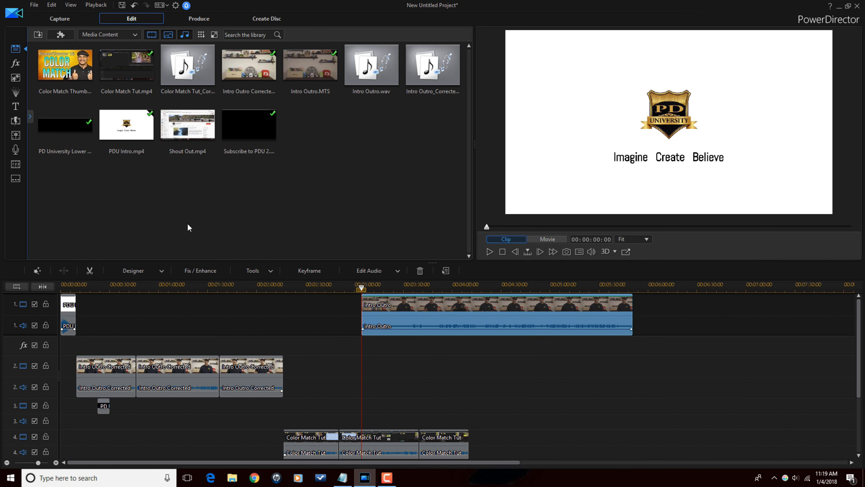
pyautogui.keyDown('ctrl'); pyautogui.click(65, 73); pyautogui.keyUp('ctrl')
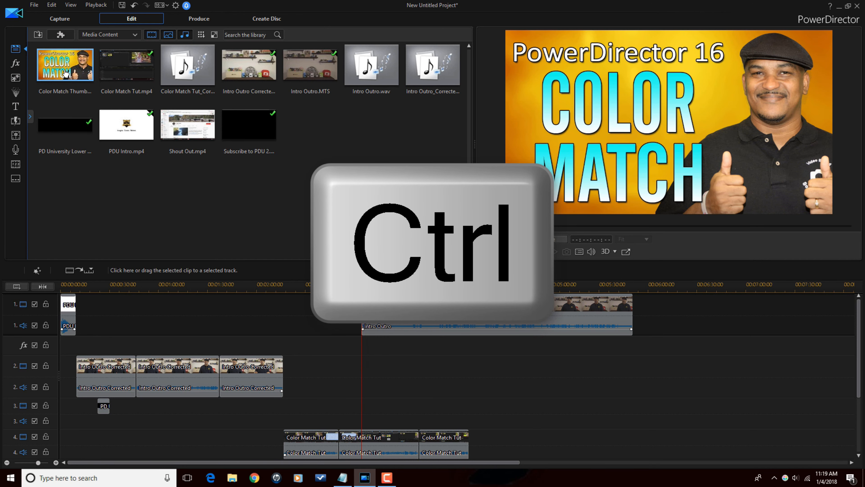
pyautogui.keyDown('ctrl'); pyautogui.click(192, 133); pyautogui.keyUp('ctrl')
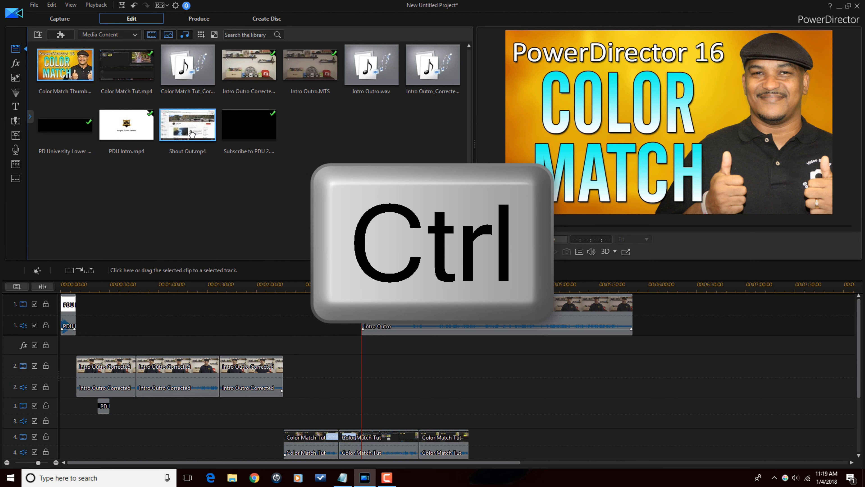
pyautogui.keyDown('ctrl'); pyautogui.click(271, 122); pyautogui.keyUp('ctrl')
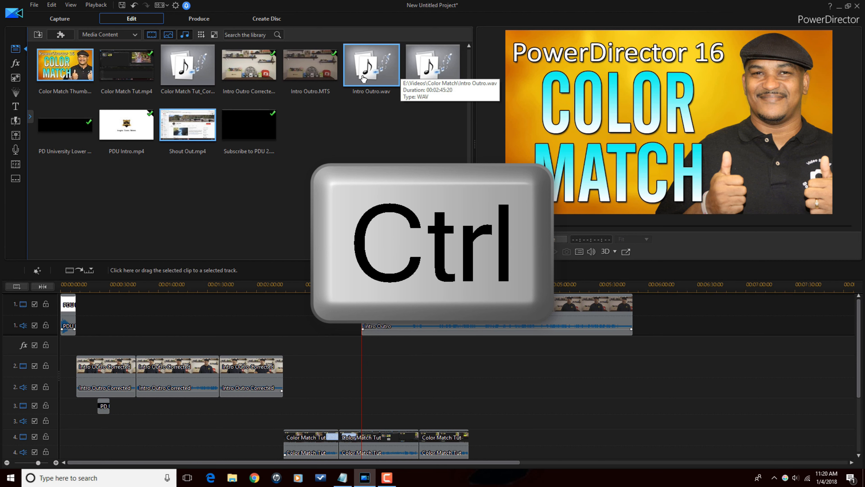
pyautogui.moveTo(62, 69); pyautogui.dragTo(449, 384)
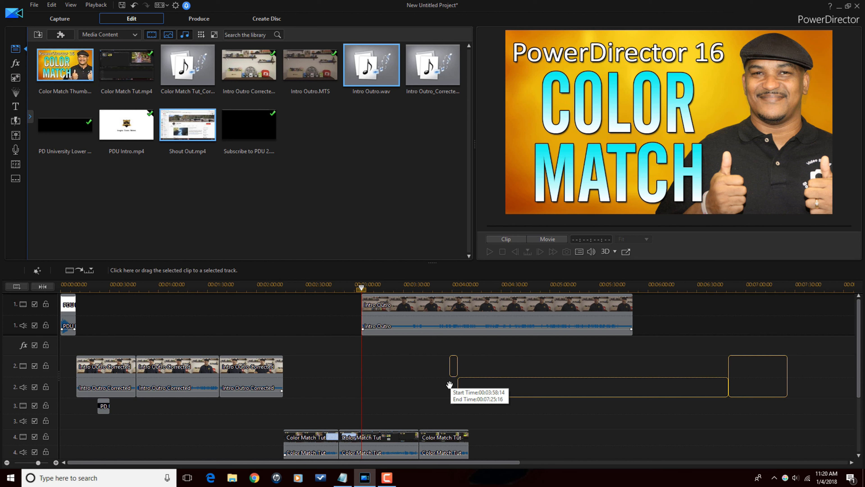
pyautogui.moveTo(450, 385); pyautogui.dragTo(450, 384)
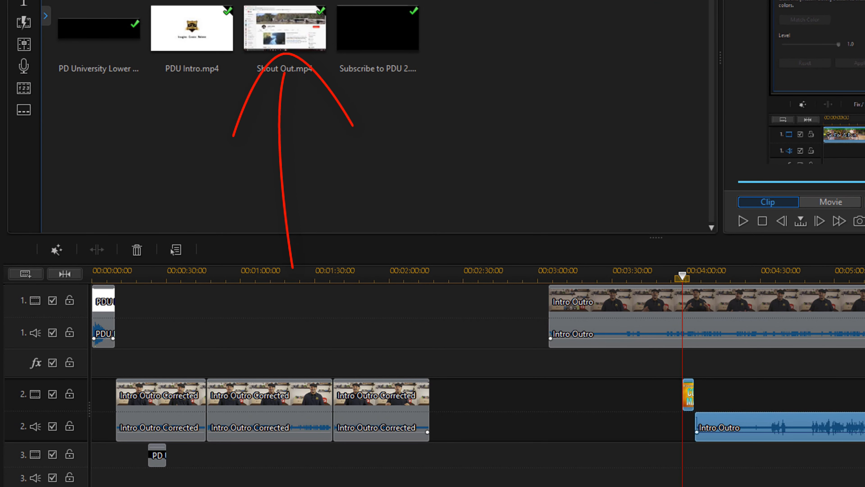
# - Overwrite part of the second Intro Outro Corrected clip on track 2 with Shout Out.mp4 at about 0:54, and undo it
pyautogui.click(282, 36)
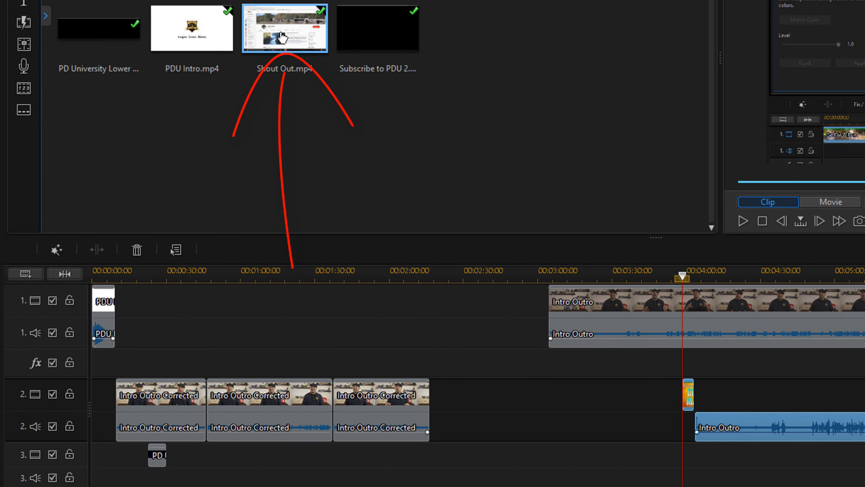
pyautogui.moveTo(283, 36); pyautogui.dragTo(224, 402)
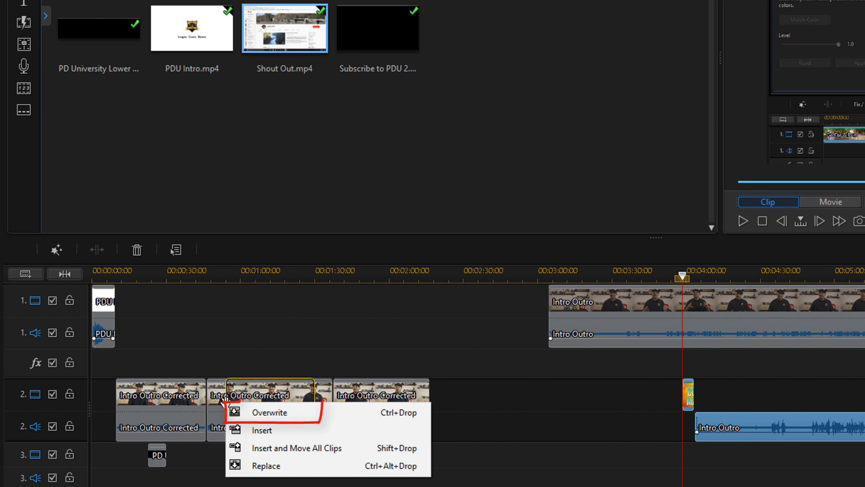
pyautogui.click(300, 411)
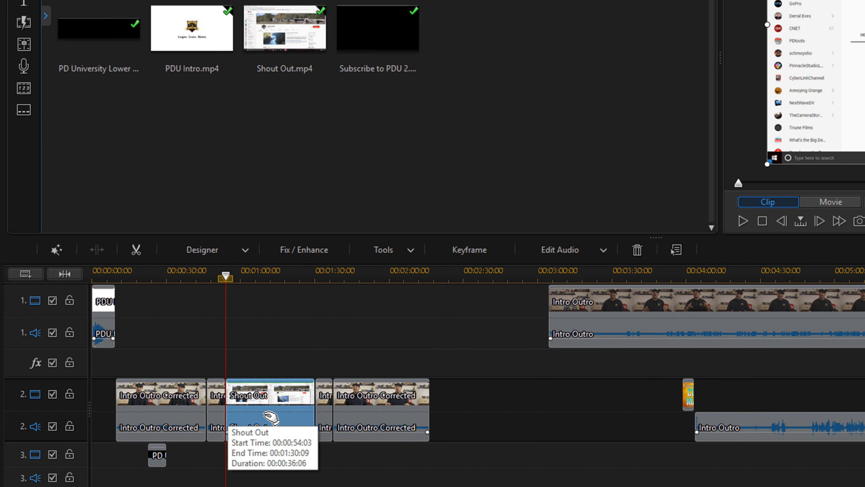
pyautogui.hotkey('ctrl', 'z')
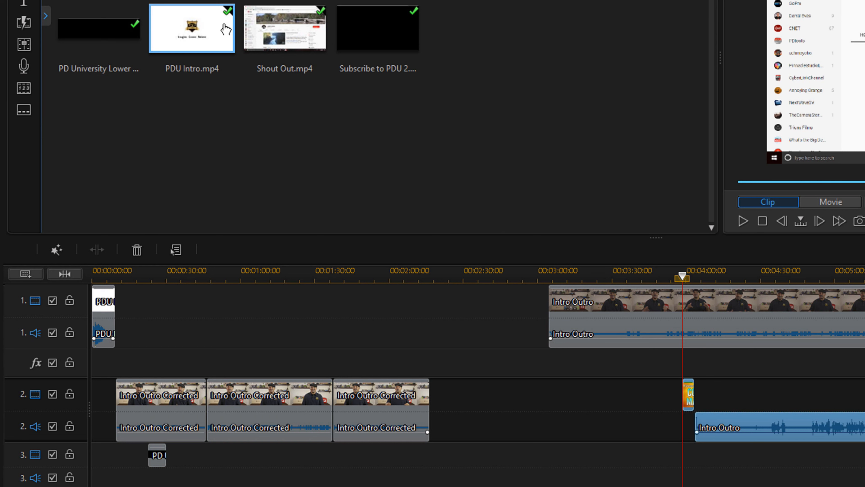
# - Insert Shout Out.mp4 within the second Intro Outro Corrected clip on track 2 using the Insert option, and undo the insertion
pyautogui.moveTo(284, 25); pyautogui.dragTo(220, 416)
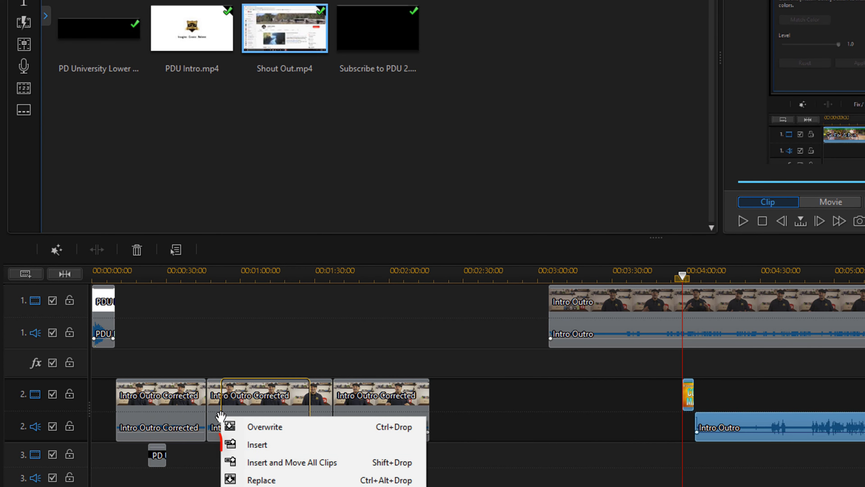
pyautogui.click(279, 449)
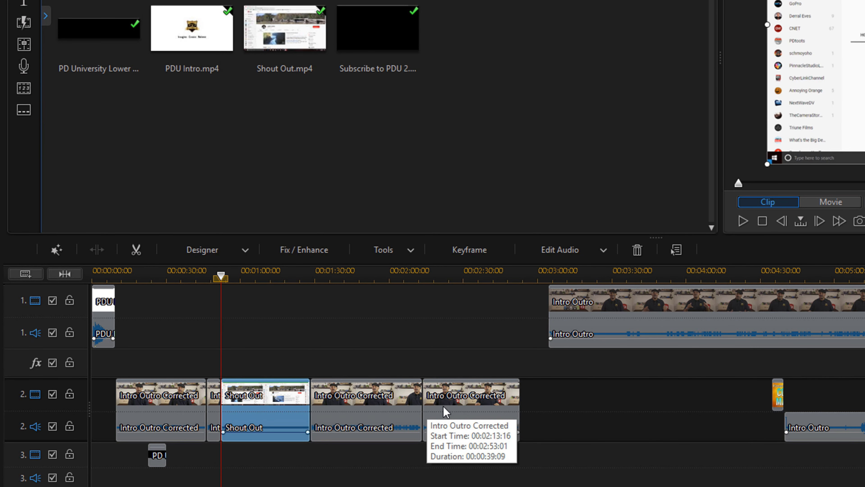
pyautogui.hotkey('ctrl', 'z')
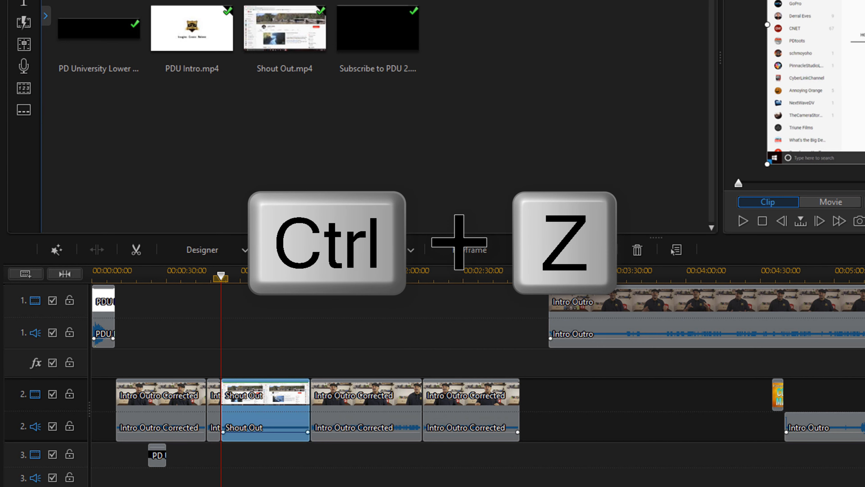
# - Insert Shout Out.mp4 within the second Intro Outro Corrected clip on track 2 using Insert and Move All Clips
pyautogui.moveTo(282, 31); pyautogui.dragTo(223, 421)
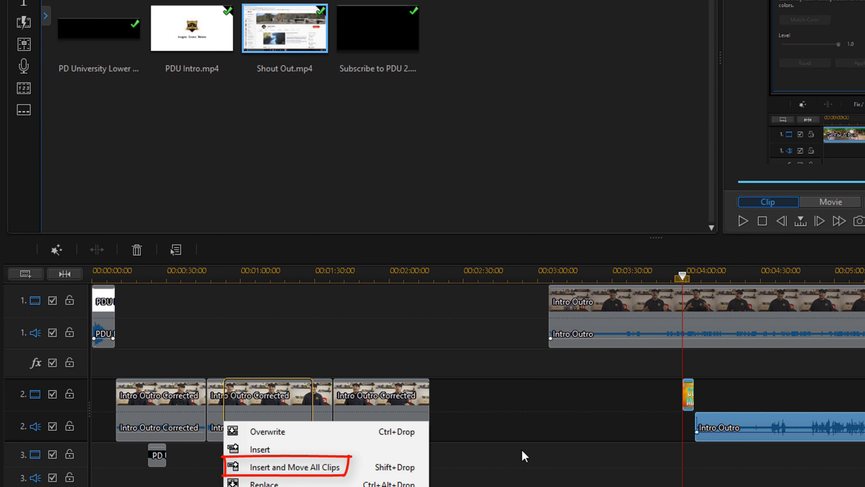
pyautogui.click(328, 469)
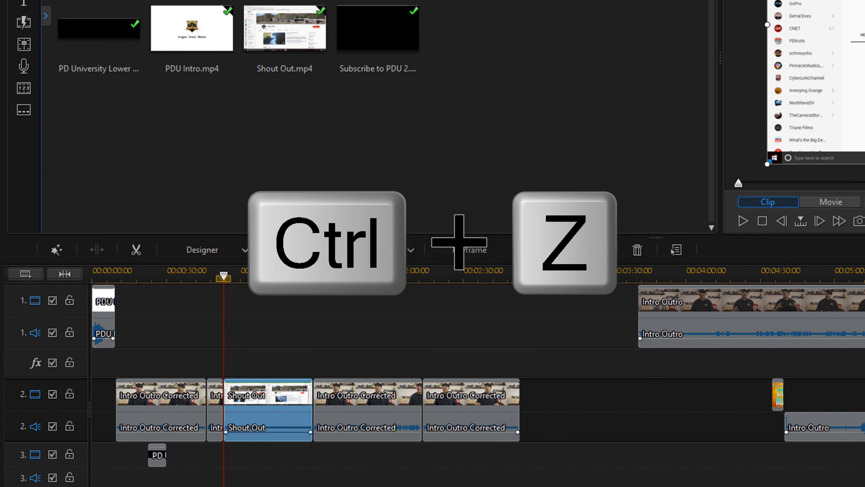
# - Undo the last insertion, then replace the second Intro Outro Corrected clip on track 2 with Shout Out.mp4 and undo the replacement
pyautogui.hotkey('ctrl', 'z')
pyautogui.moveTo(285, 31); pyautogui.dragTo(228, 426)
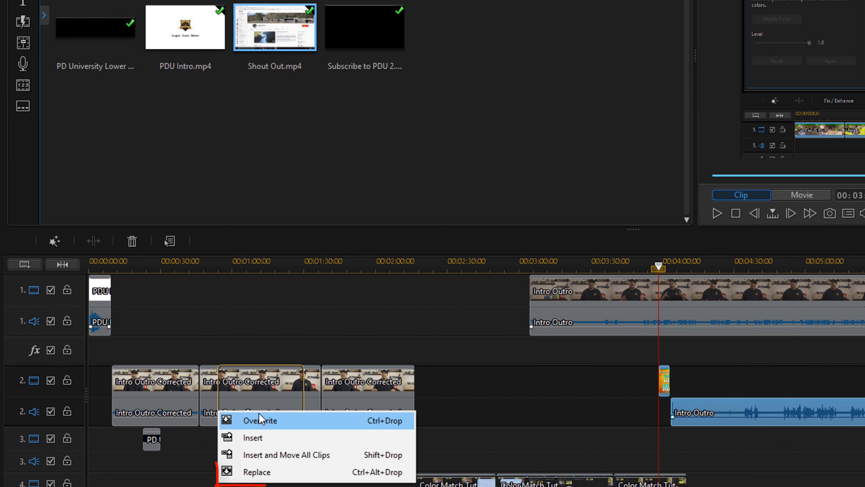
pyautogui.click(256, 472)
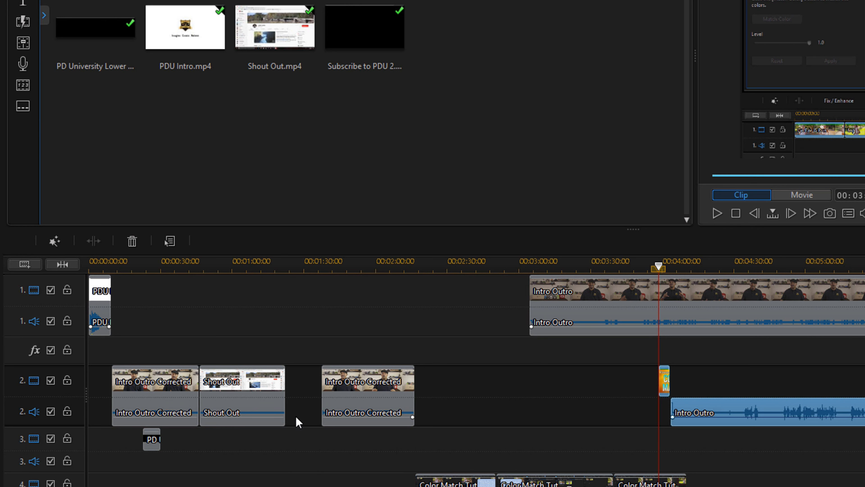
pyautogui.hotkey('ctrl', 'z')
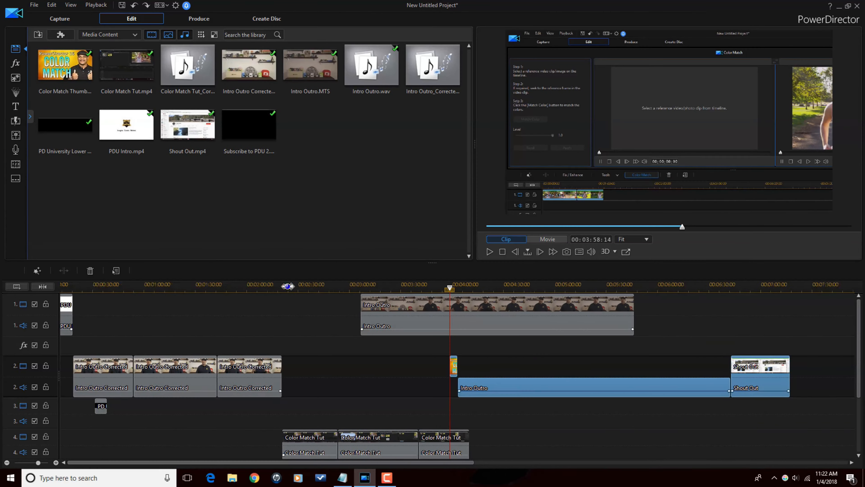
# - Zoom into the timeline and fit the entire movie back in view
pyautogui.moveTo(465, 284); pyautogui.dragTo(824, 283)
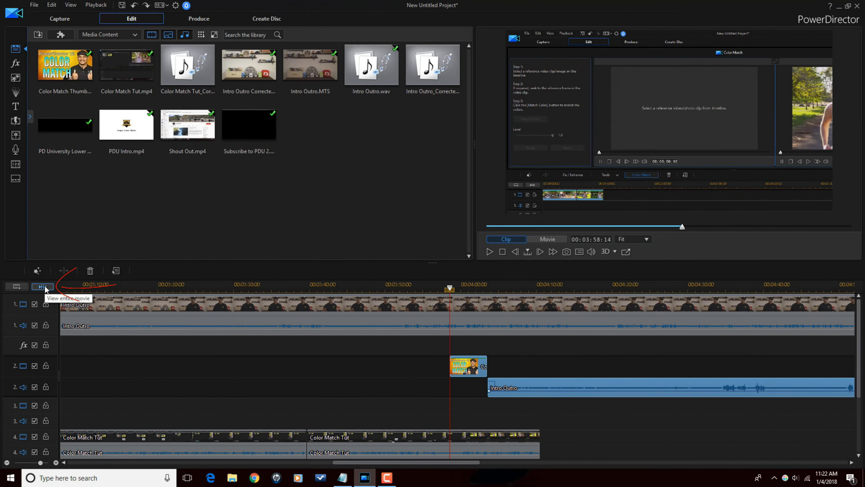
pyautogui.click(42, 287)
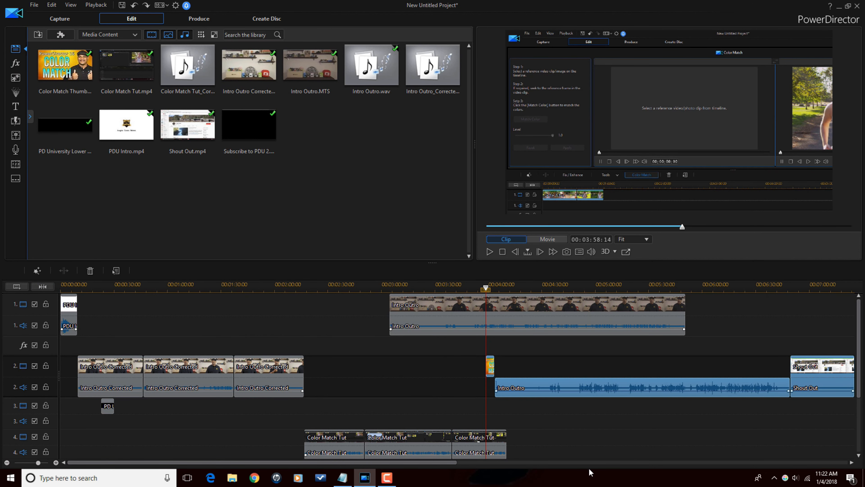
pyautogui.moveTo(425, 465); pyautogui.dragTo(327, 480)
# - Preview the movie from within the second Intro Outro Corrected clip and pause at about 1:02
pyautogui.click(166, 289)
pyautogui.click(215, 370)
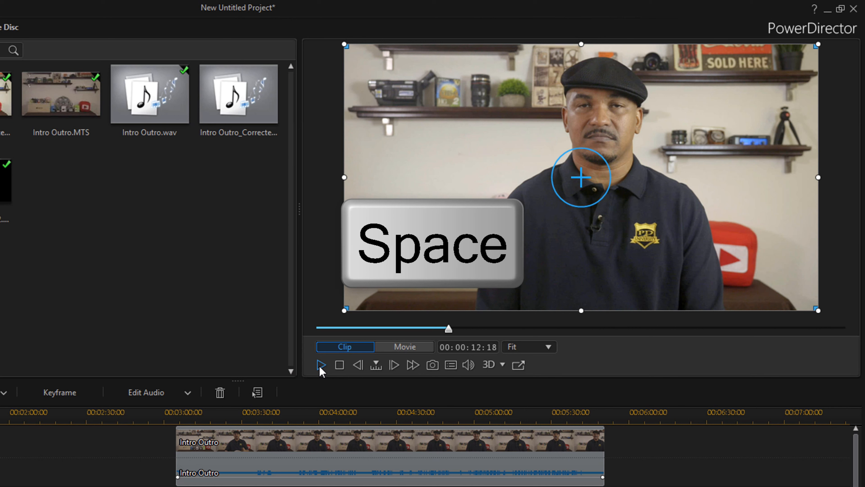
pyautogui.press('space')
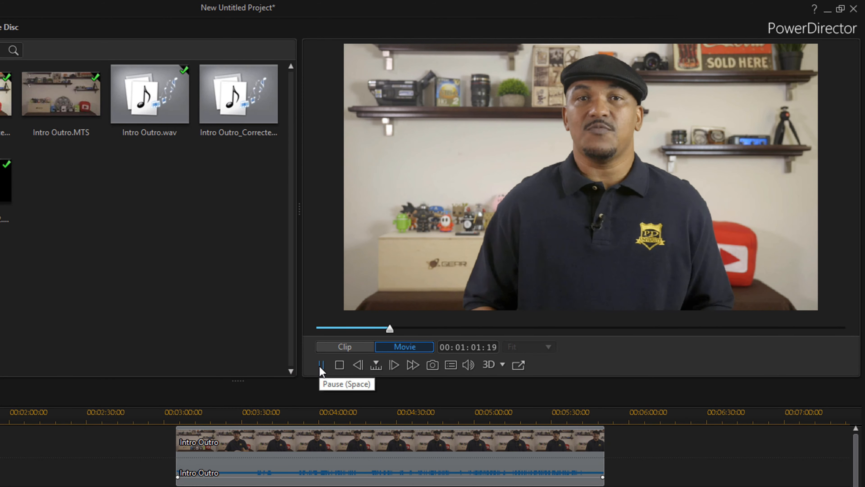
pyautogui.click(320, 365)
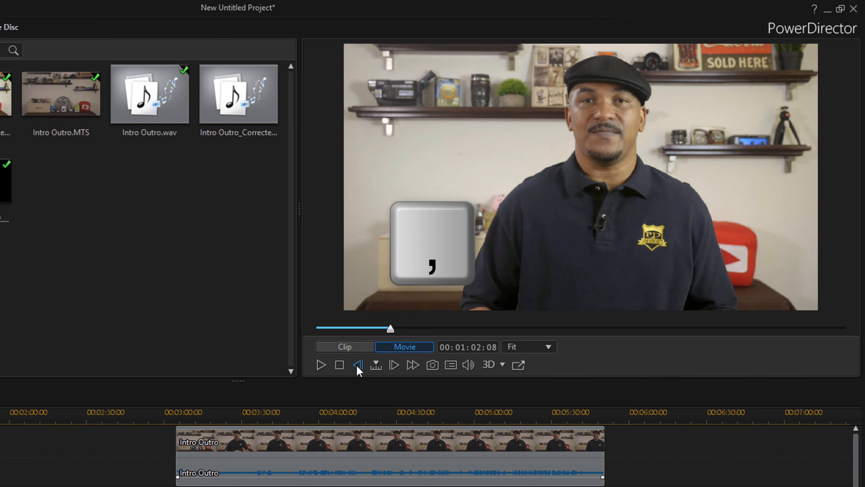
# - Step the movie preview backward and forward frame by frame, and view the available seek units without changing the Frame setting
pyautogui.press(',')
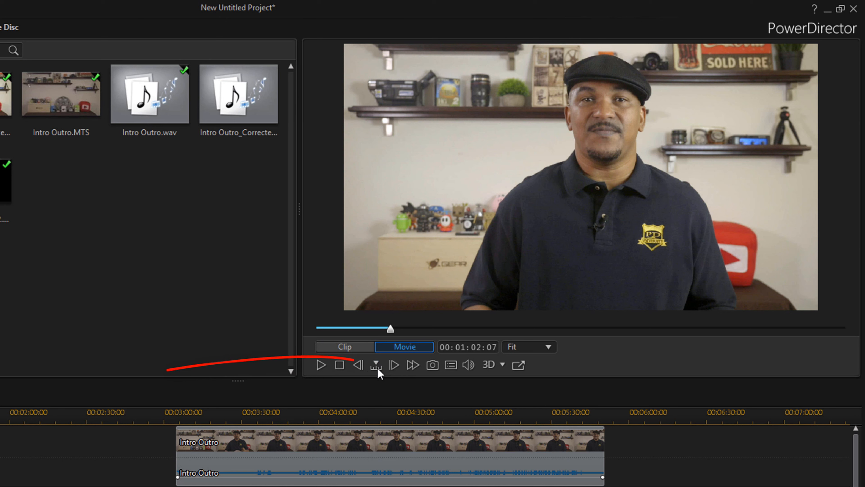
pyautogui.click(394, 369)
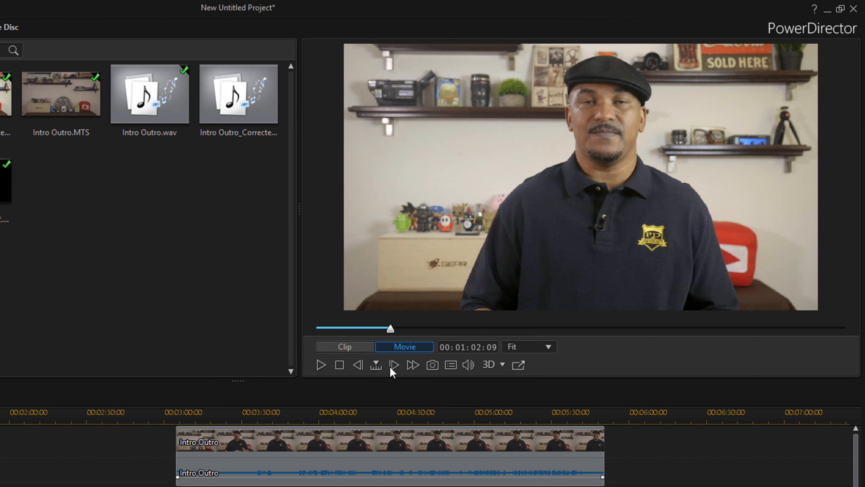
pyautogui.click(376, 364)
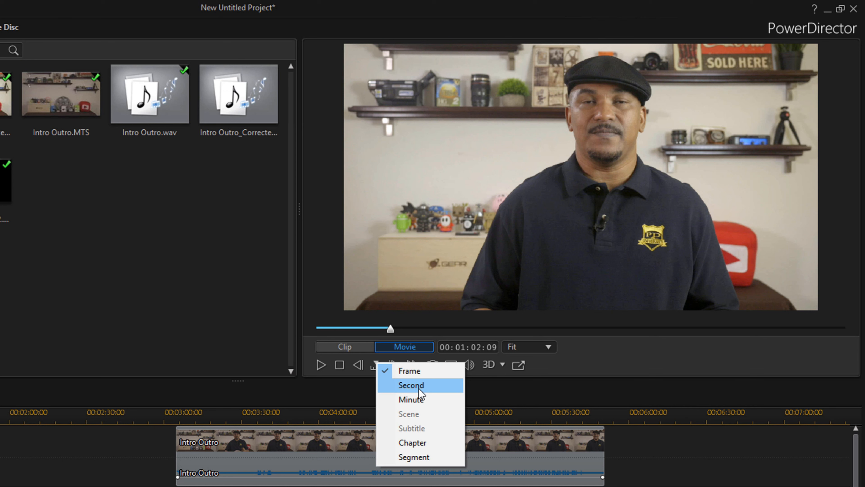
pyautogui.click(122, 437)
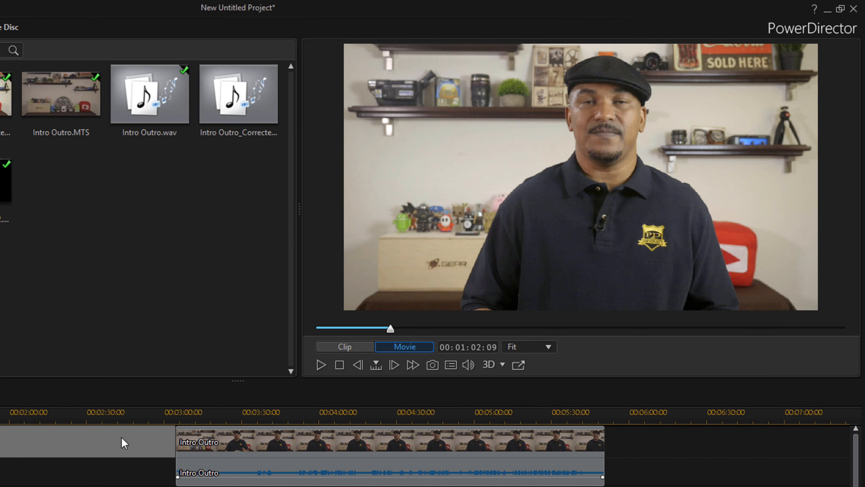
# - Fast-forward the movie preview at 2X speed and stop playback
pyautogui.click(413, 364)
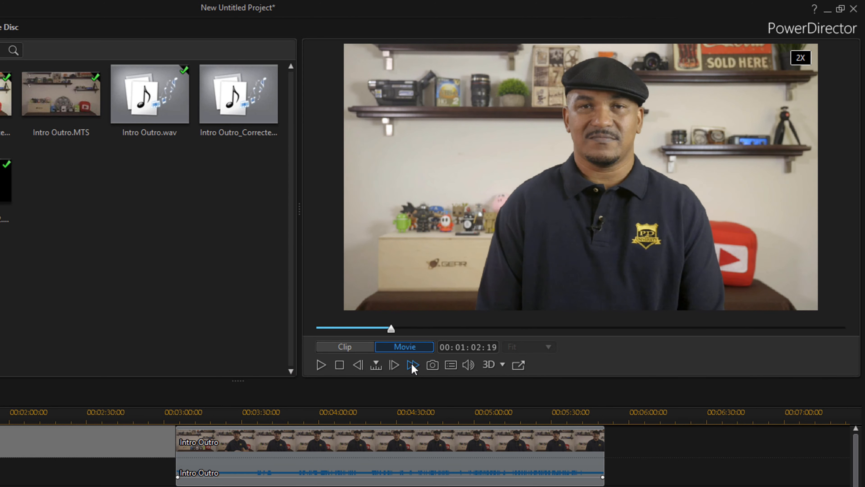
pyautogui.click(339, 365)
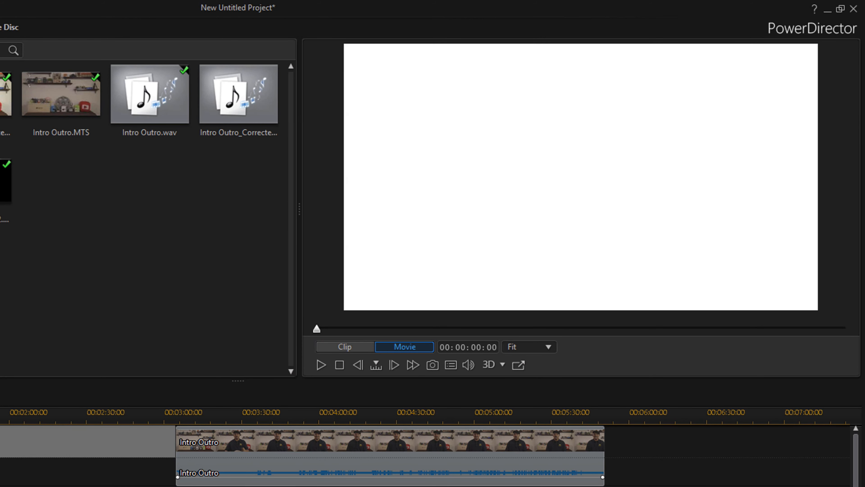
# - Capture the movie frame at about 1:11 as a snapshot and save it as SnapShot.jpg in the Videos folder
pyautogui.click(0, 415)
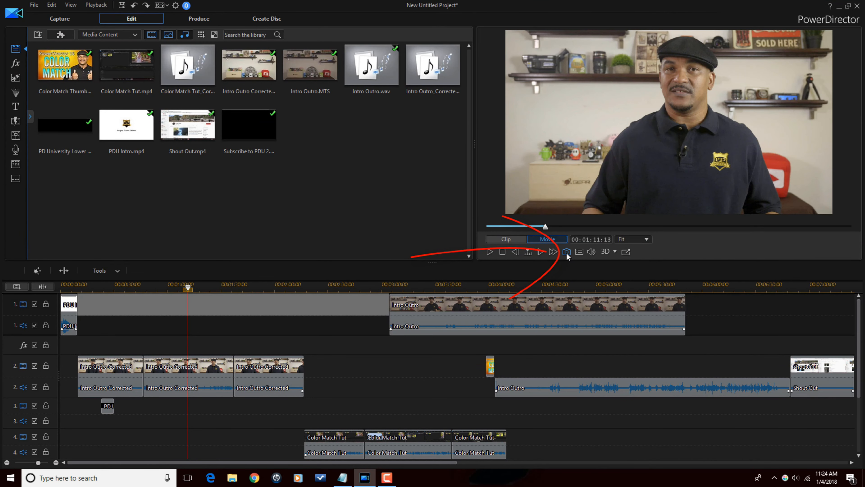
pyautogui.click(567, 252)
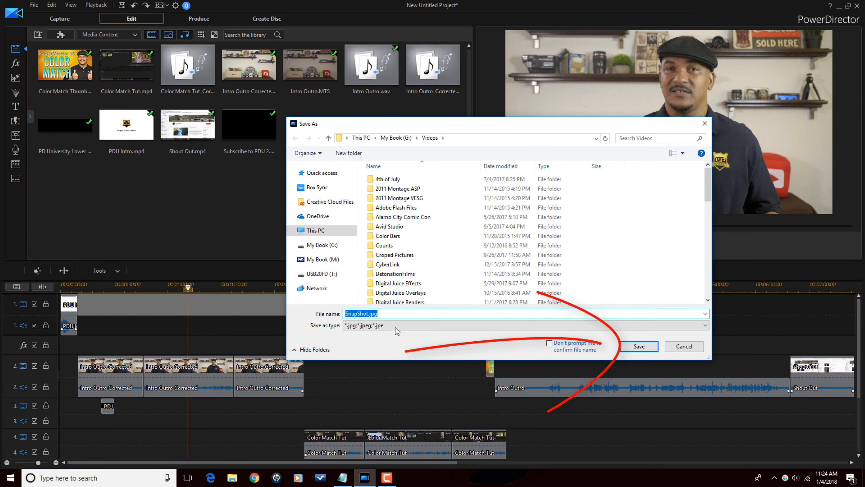
pyautogui.click(639, 347)
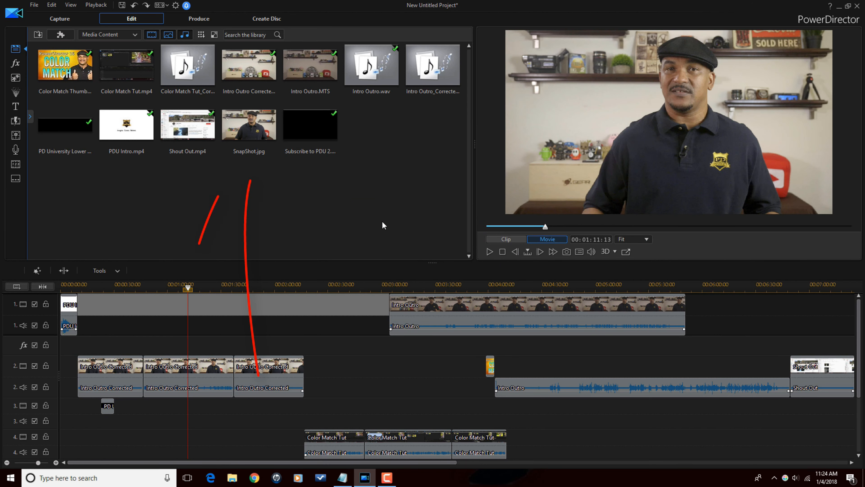
# - Place SnapShot.jpg on track 3 at about 1:11 and extend it to the end of the second Intro Outro Corrected clip
pyautogui.click(250, 129)
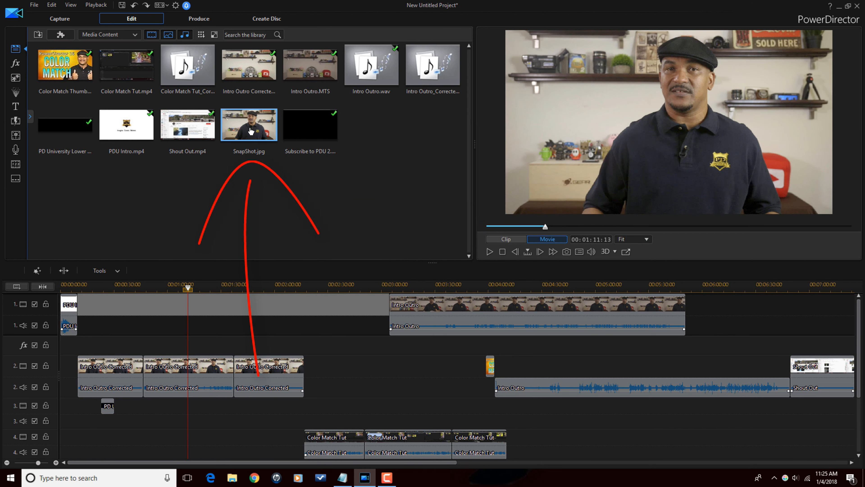
pyautogui.moveTo(250, 129)
pyautogui.mouseDown()
pyautogui.moveTo(255, 321)
pyautogui.moveTo(270, 348)
pyautogui.mouseUp()
pyautogui.moveTo(273, 415); pyautogui.dragTo(236, 409)
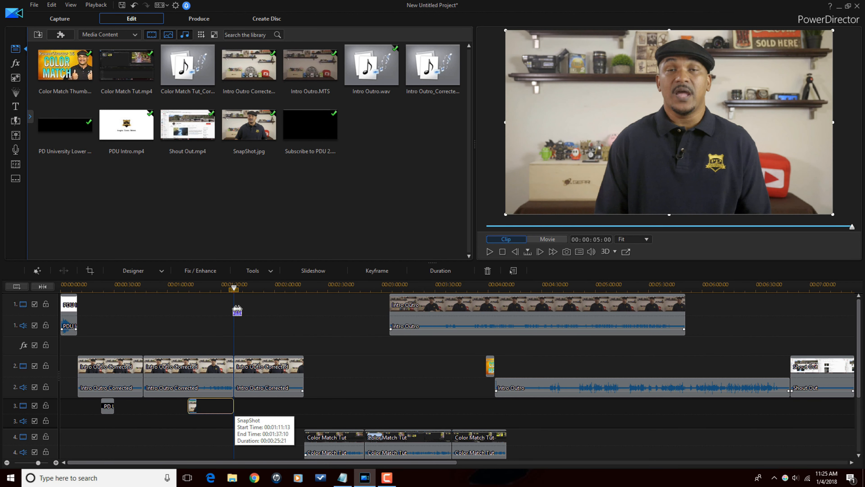
# - Preview the movie over the still image to about 1:17, and remove the SnapShot clip from track 3
pyautogui.click(235, 290)
pyautogui.moveTo(211, 298); pyautogui.dragTo(185, 312)
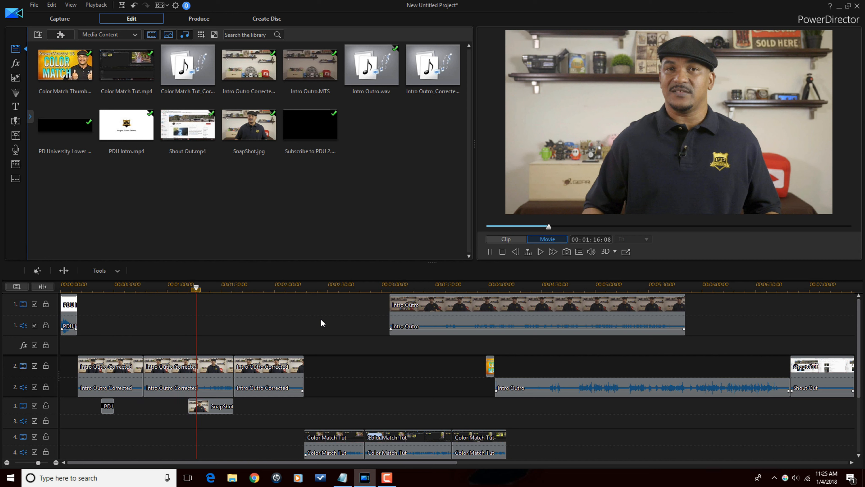
pyautogui.press('space')
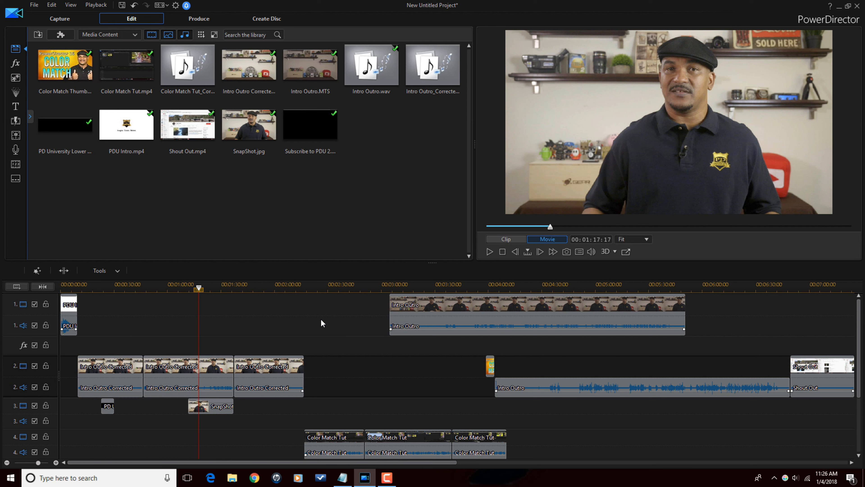
pyautogui.click(218, 409)
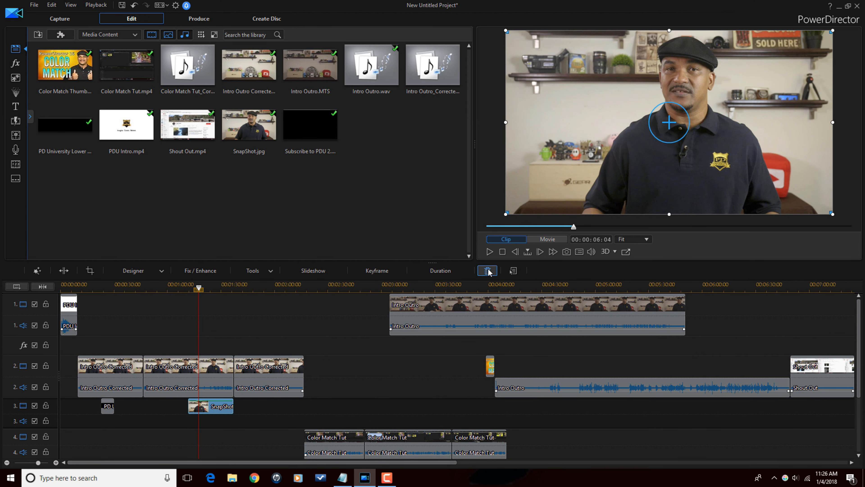
pyautogui.click(487, 271)
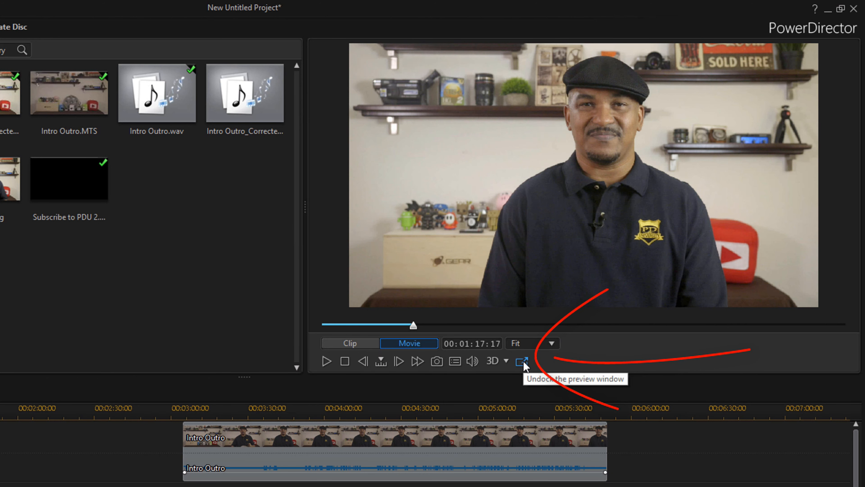
# - Undock the preview window, move it over the workspace, and dock it again
pyautogui.click(522, 362)
pyautogui.moveTo(594, 84); pyautogui.dragTo(416, 206)
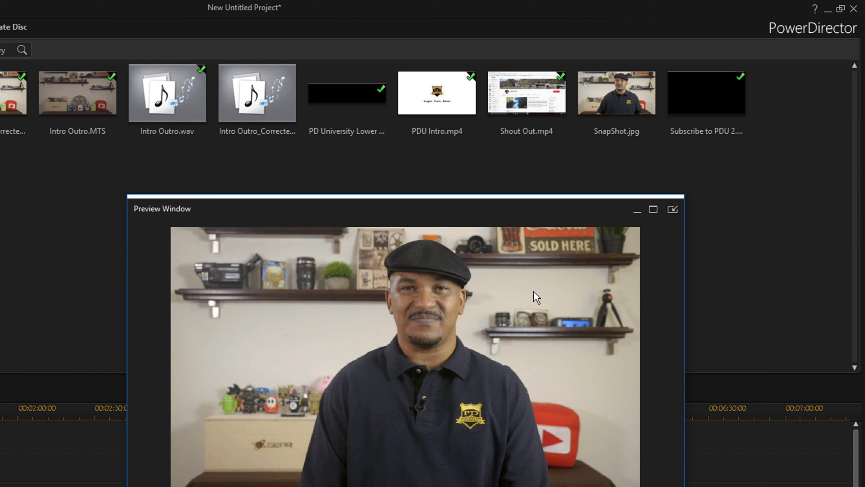
pyautogui.click(673, 212)
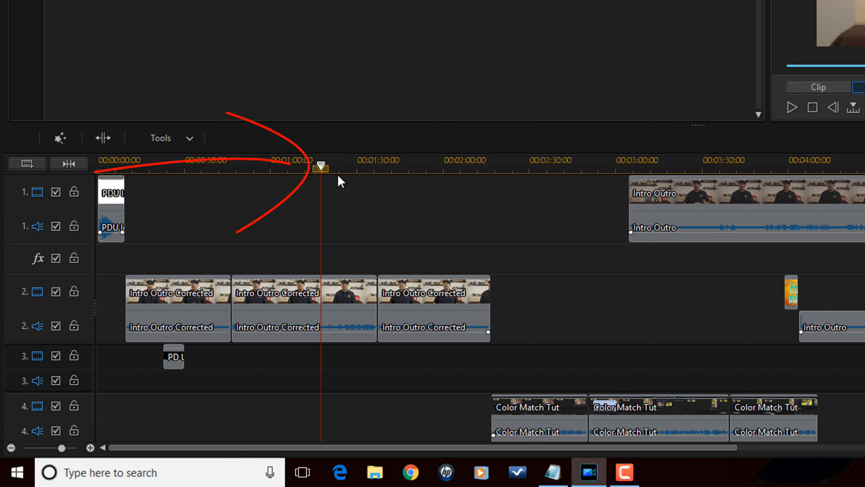
# - Split the second Intro Outro Corrected clip at about 1:27 and delete its short end part using Remove, Fill Gap, and Move All Clips
pyautogui.moveTo(322, 168); pyautogui.dragTo(350, 180)
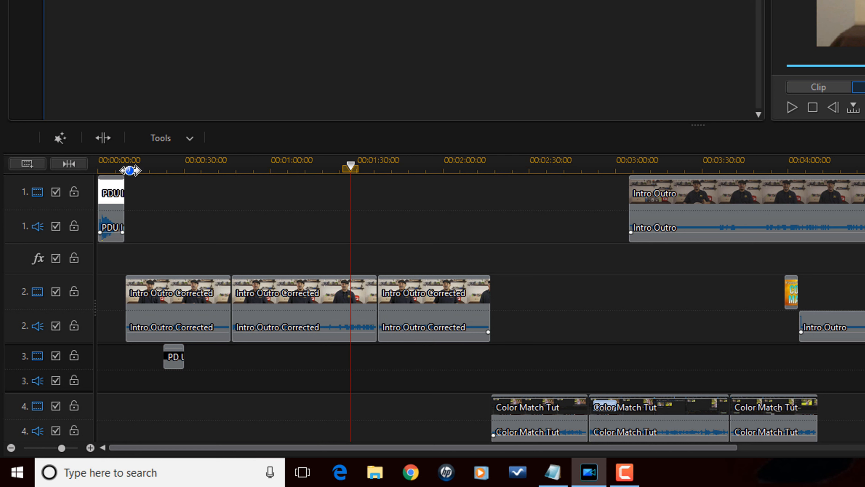
pyautogui.click(319, 298)
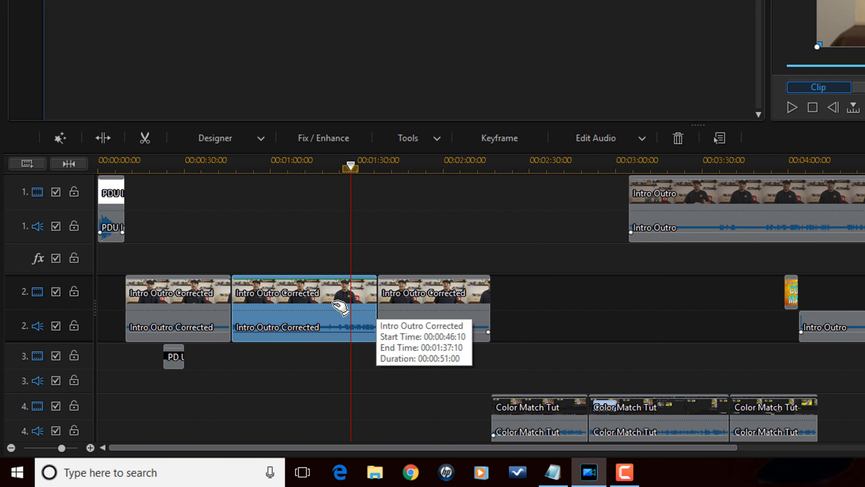
pyautogui.click(108, 142)
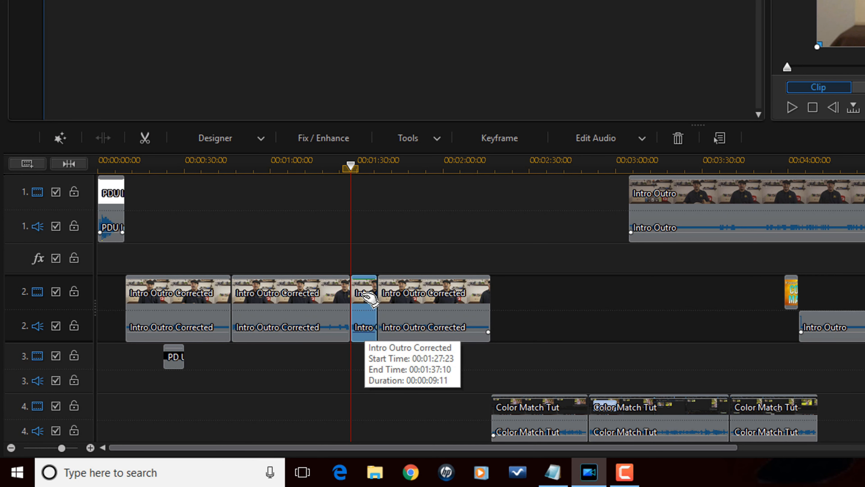
pyautogui.click(677, 140)
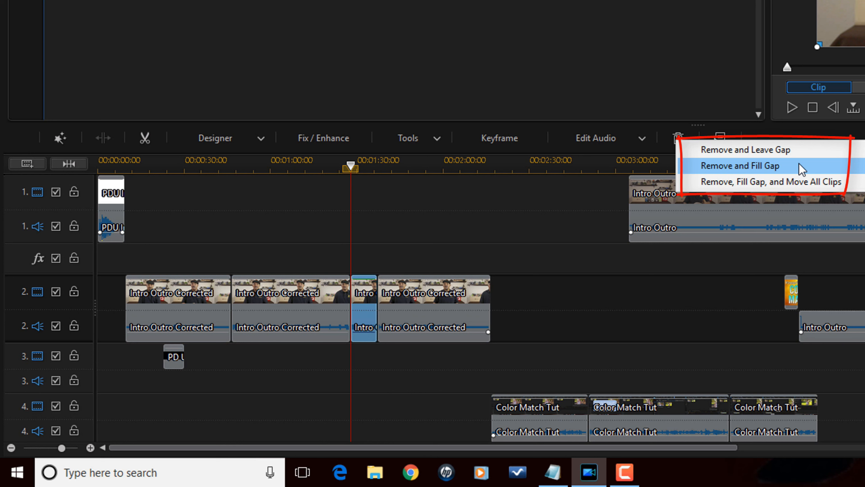
pyautogui.click(860, 183)
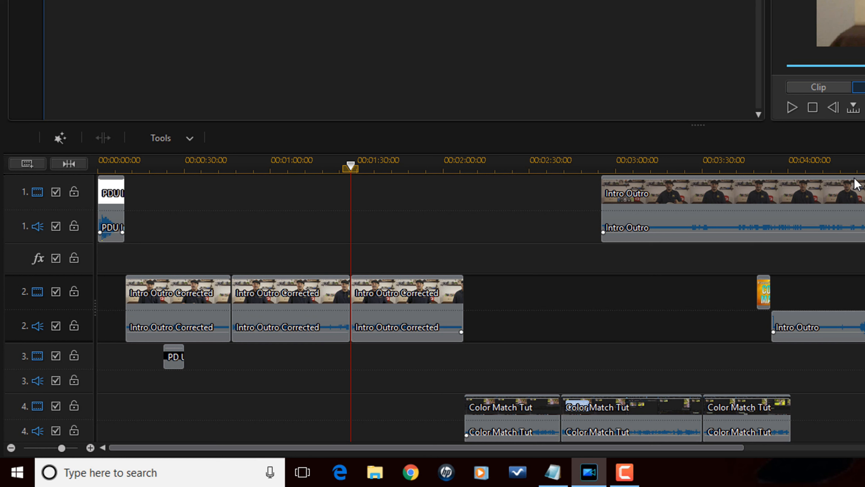
# - Trim about 12 seconds off the start of the third Intro Outro Corrected clip on track 2 using Trim and Move Clips
pyautogui.click(359, 308)
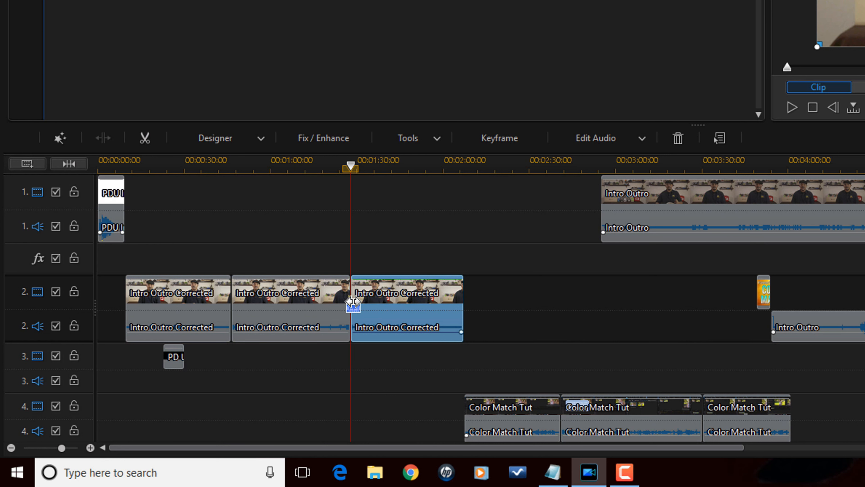
pyautogui.moveTo(353, 301); pyautogui.dragTo(384, 307)
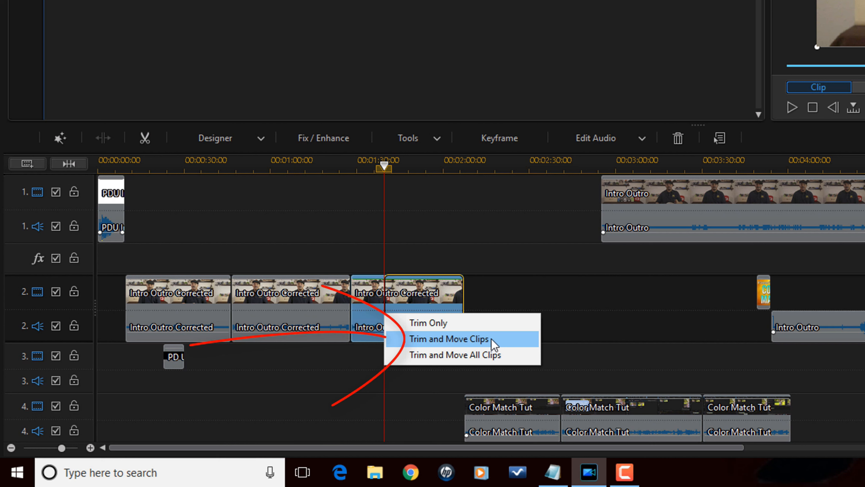
pyautogui.click(492, 341)
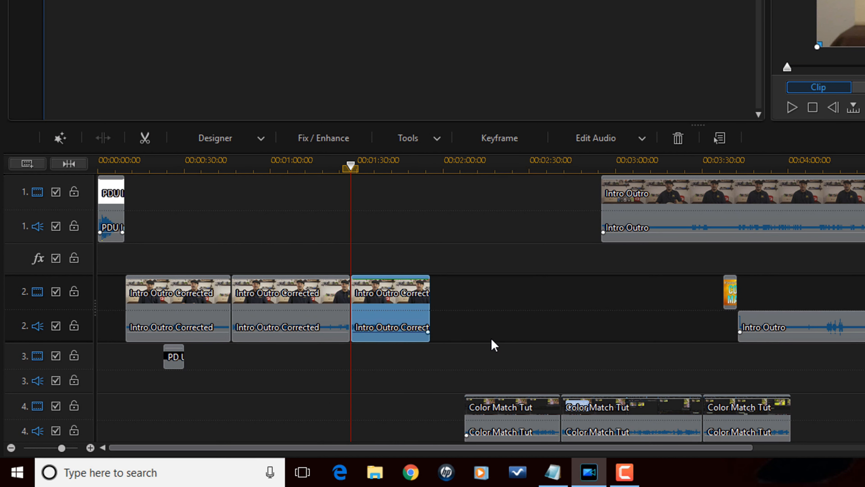
# - Trim about 13 seconds off the end of the second Intro Outro Corrected clip on track 2 using Trim and Move All Clips
pyautogui.click(300, 302)
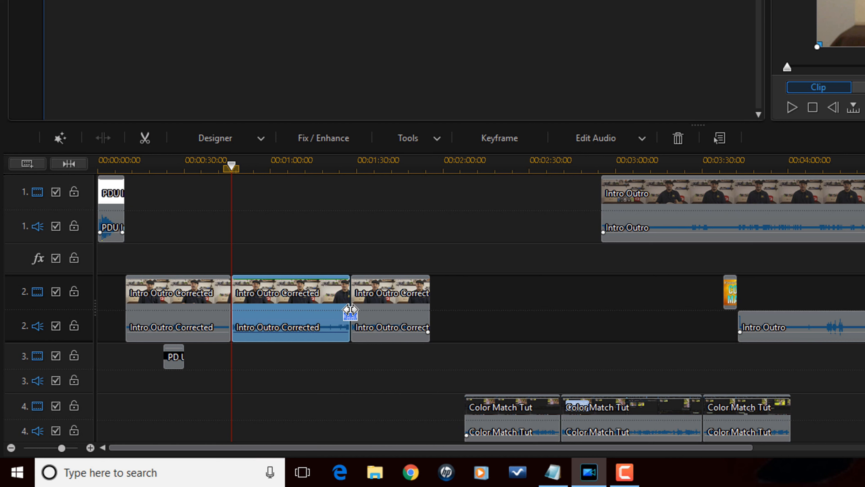
pyautogui.moveTo(350, 310); pyautogui.dragTo(312, 310)
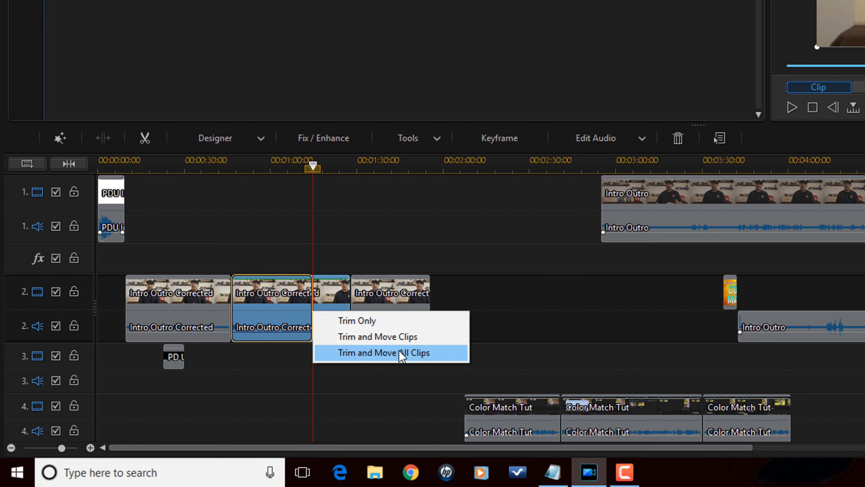
pyautogui.click(404, 354)
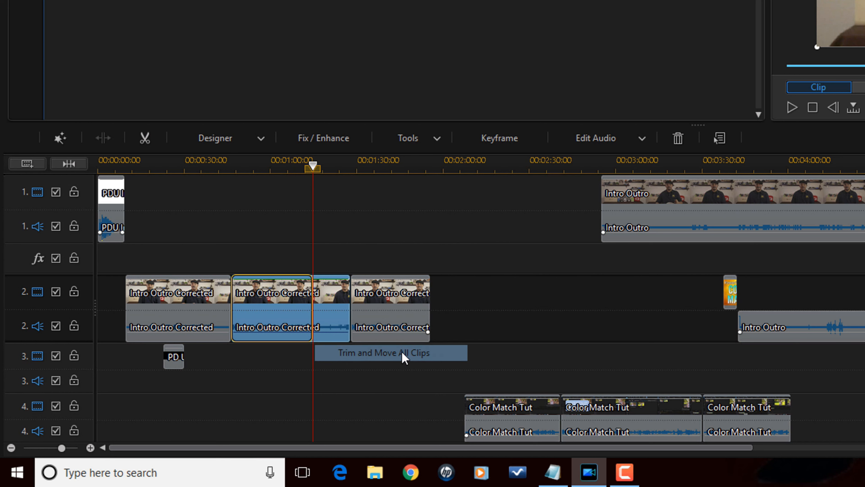
# - Trim about 14 seconds off the third Intro Outro Corrected clip's start using Trim Only, and close the gap by moving all later timeline clips
pyautogui.click(343, 300)
pyautogui.moveTo(313, 312); pyautogui.dragTo(354, 313)
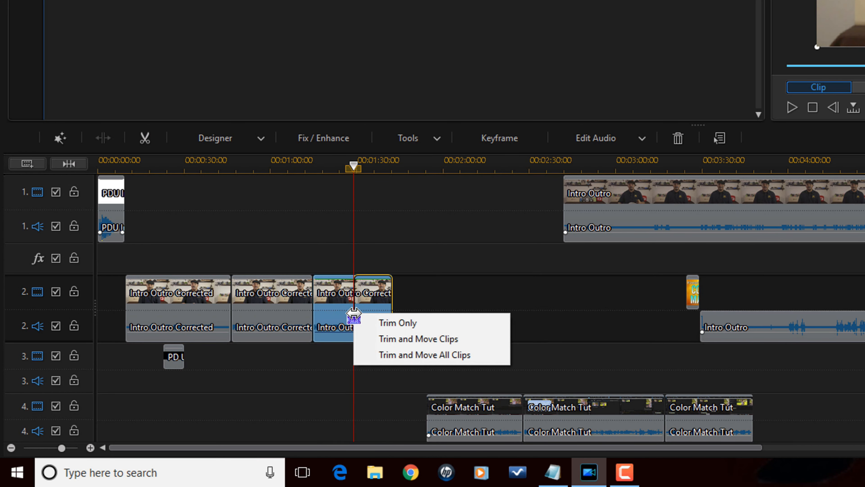
pyautogui.click(387, 323)
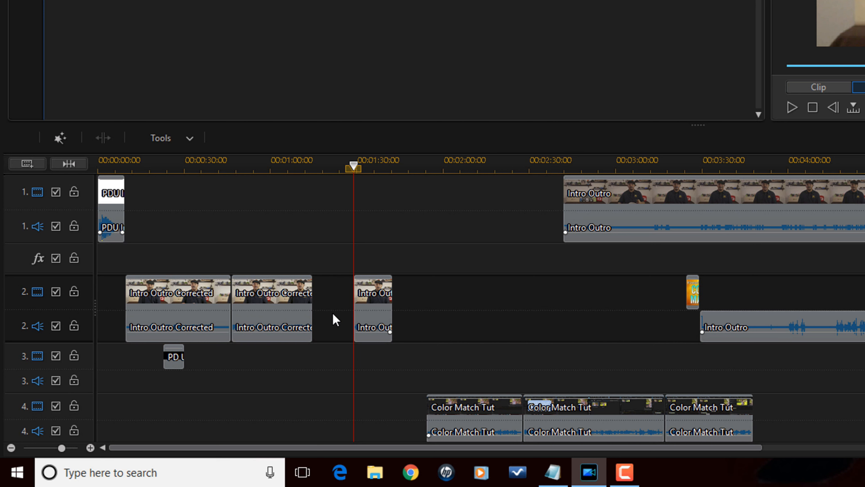
pyautogui.rightClick(333, 314)
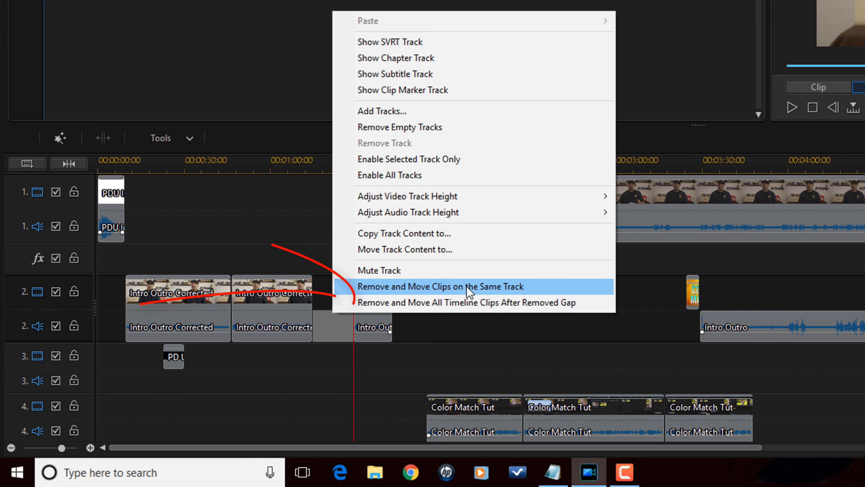
pyautogui.click(507, 302)
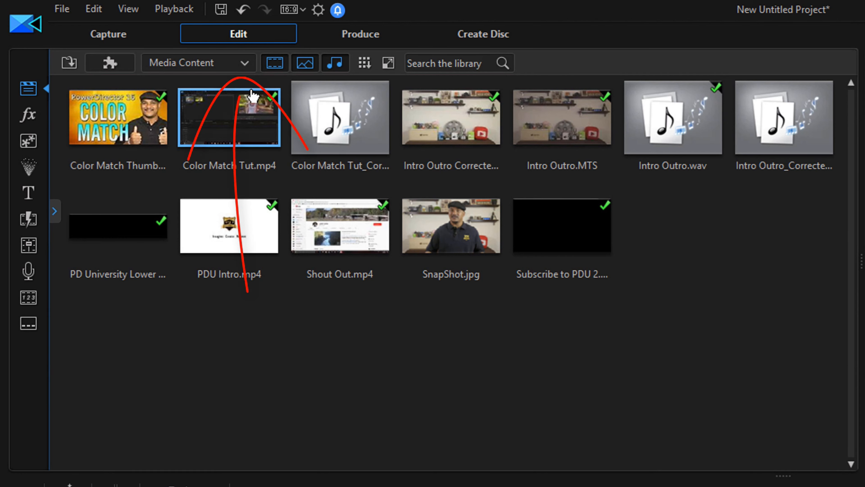
# - Show the Color Boards in the media library and add the blue 4,48,239 board to track 1 after the last clips
pyautogui.click(243, 66)
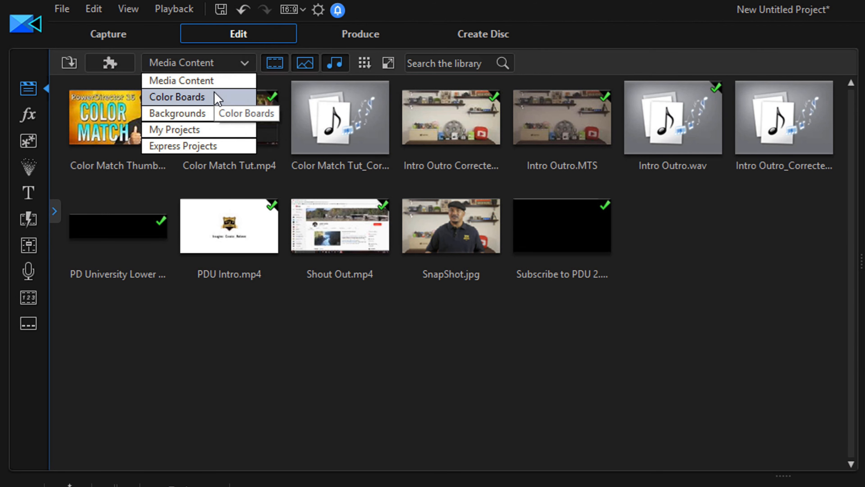
pyautogui.click(217, 98)
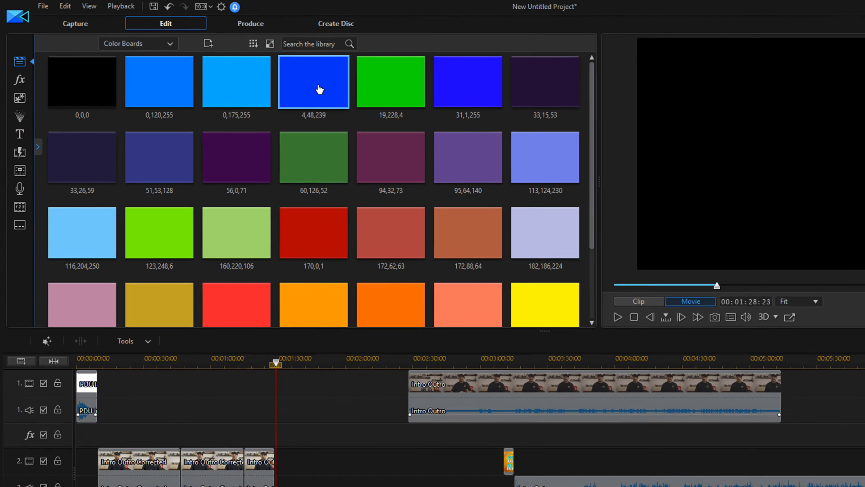
pyautogui.moveTo(456, 128); pyautogui.dragTo(456, 130)
pyautogui.moveTo(251, 72); pyautogui.dragTo(797, 312)
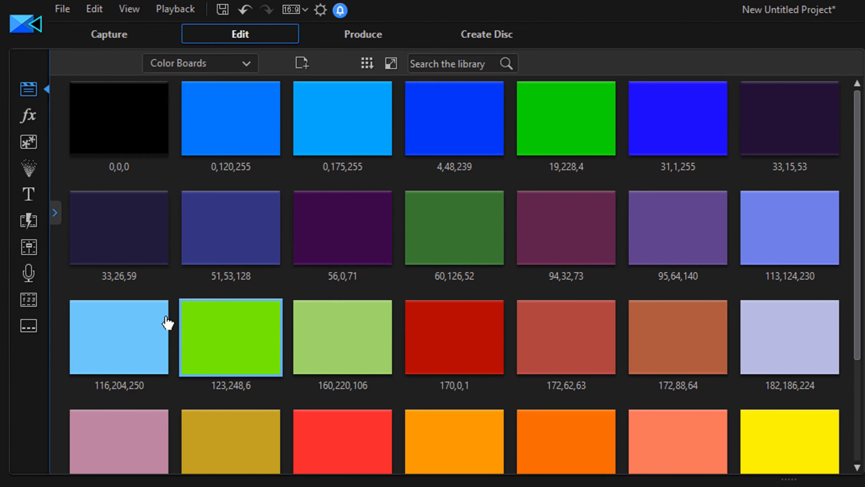
# - Add the Default text-only title to track 2 beneath the blue color board, and extend the board to 10 seconds
pyautogui.click(29, 197)
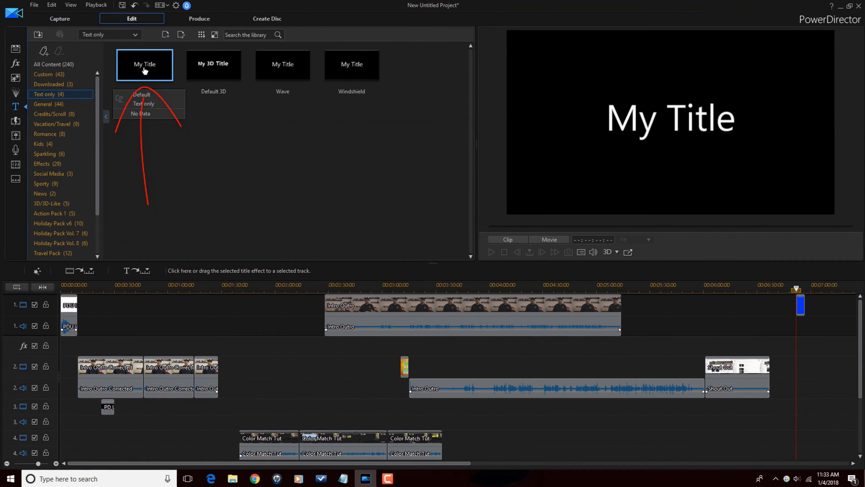
pyautogui.moveTo(264, 130); pyautogui.dragTo(794, 301)
pyautogui.moveTo(795, 331); pyautogui.dragTo(797, 364)
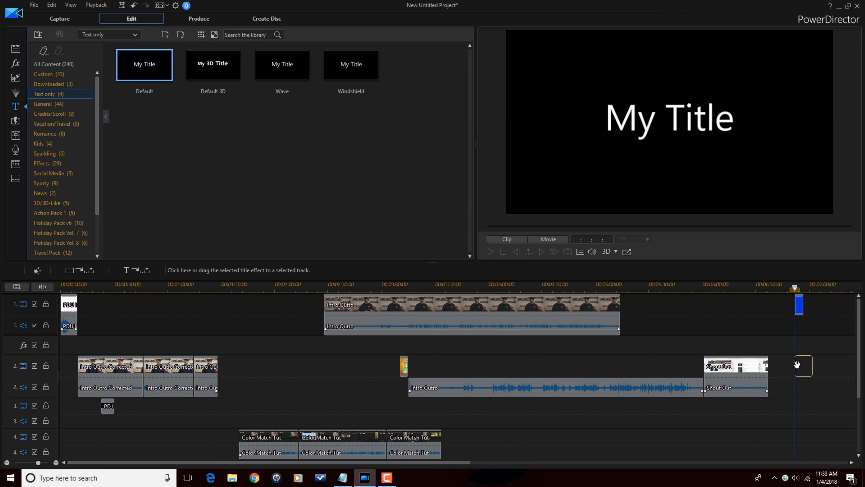
pyautogui.moveTo(797, 363); pyautogui.dragTo(798, 365)
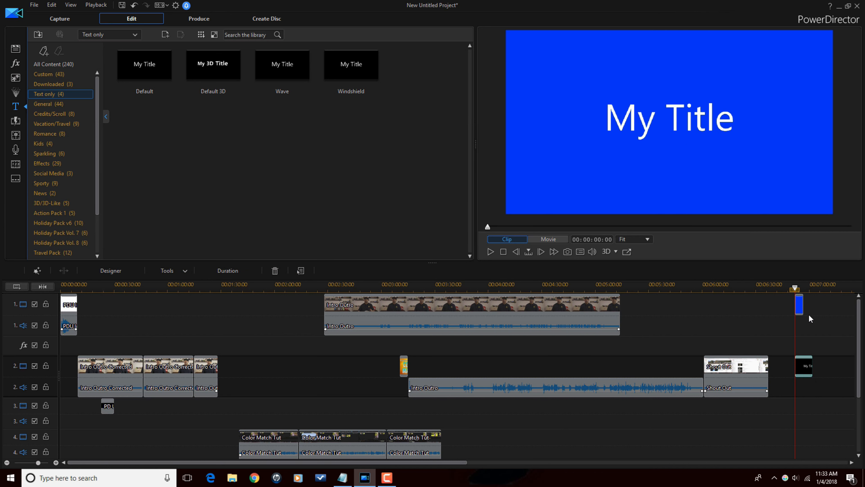
pyautogui.moveTo(802, 308)
pyautogui.mouseDown()
pyautogui.moveTo(822, 312)
pyautogui.moveTo(813, 310)
pyautogui.mouseUp()
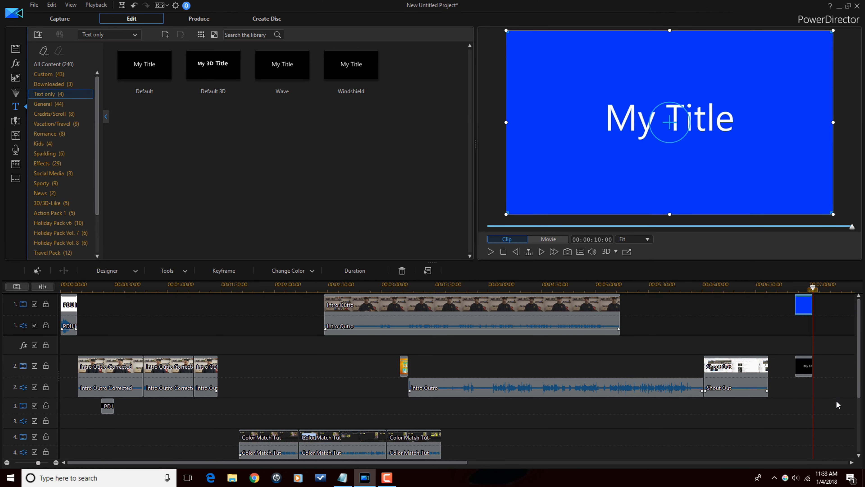
# - Open the My Title clip on track 2 in the Title Designer, examine its settings, and close it without changes
pyautogui.click(808, 370)
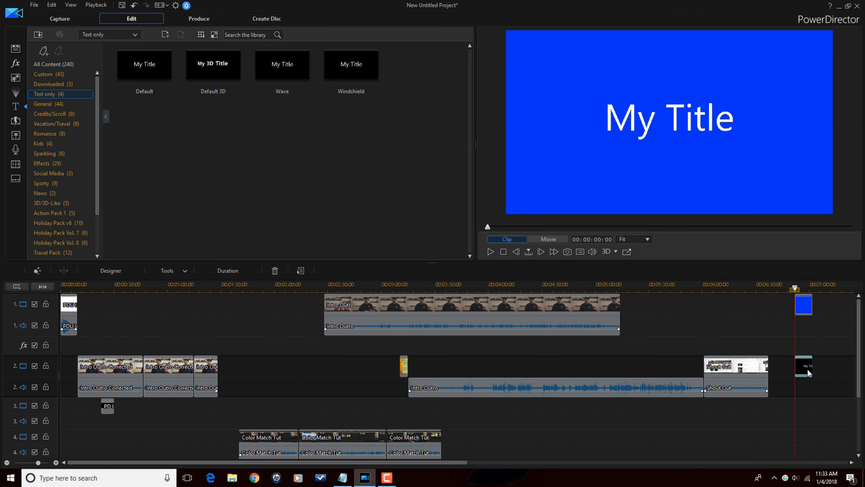
pyautogui.doubleClick(808, 370)
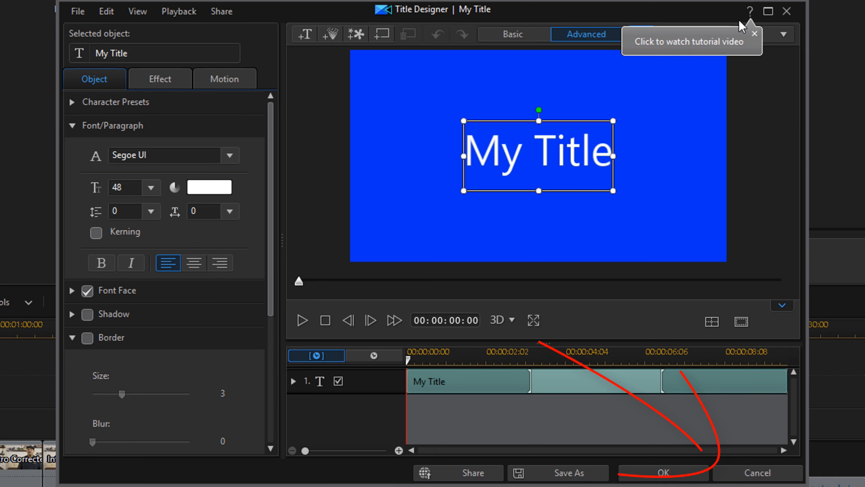
pyautogui.click(763, 476)
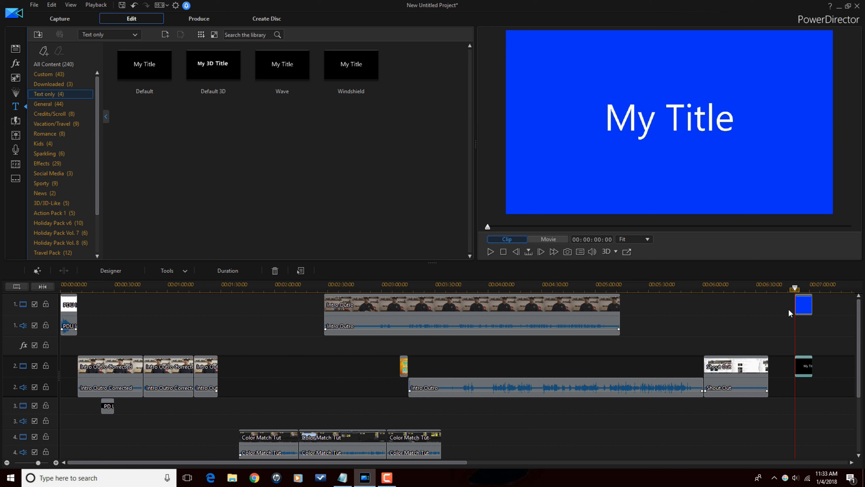
# - Add the Default title to track 3 beneath the second Intro Outro Corrected clip, spanning that clip's length of about 28 seconds
pyautogui.moveTo(155, 65); pyautogui.dragTo(195, 409)
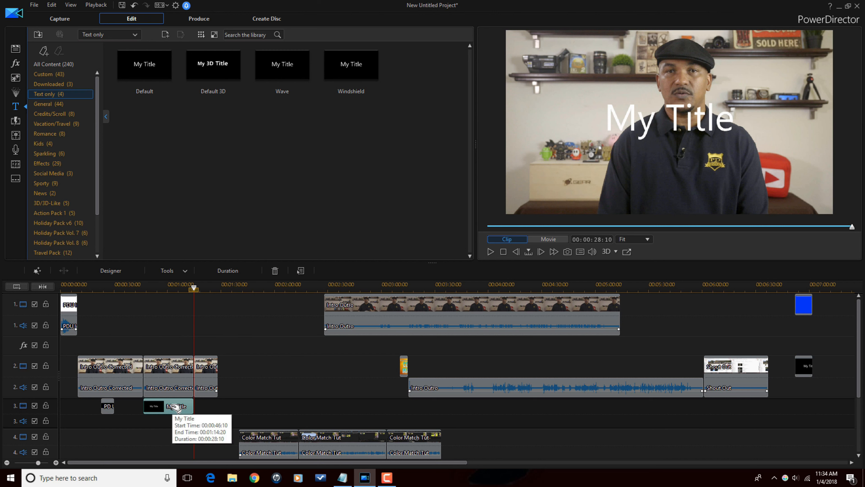
pyautogui.click(286, 361)
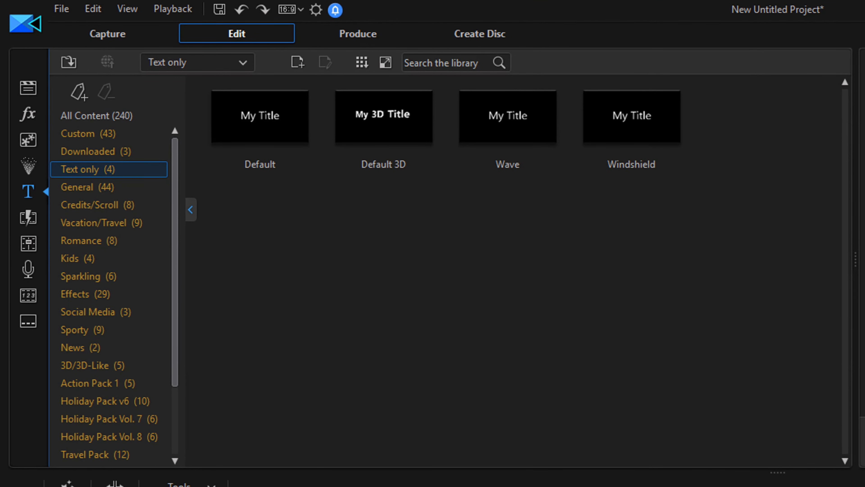
# - Place the General Fade transition across the cut between the second and third Intro Outro Corrected clips, starting at 00:01:14:08
pyautogui.click(31, 221)
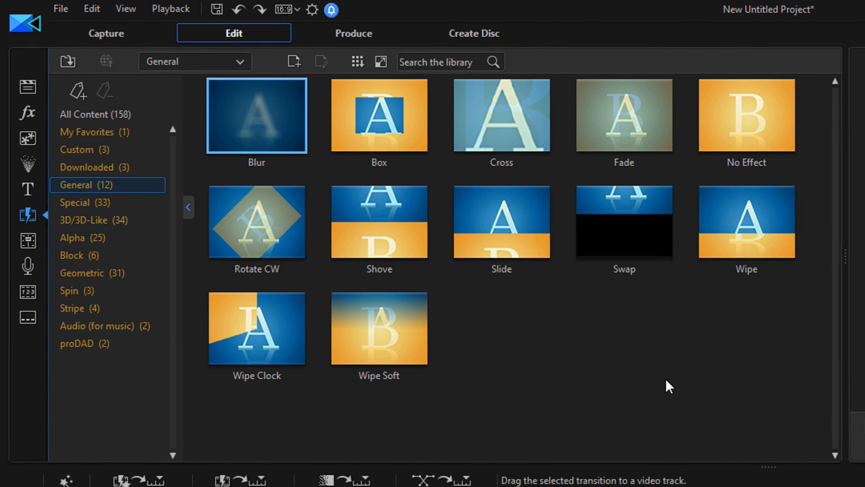
pyautogui.click(625, 116)
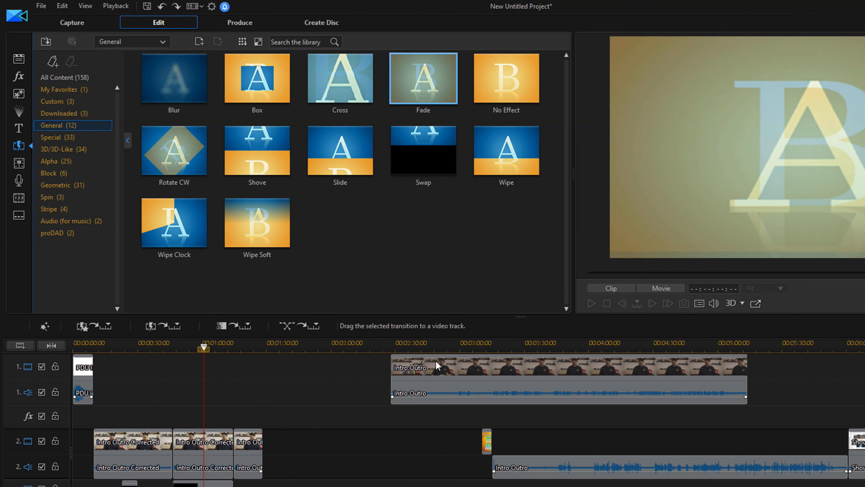
pyautogui.moveTo(440, 342); pyautogui.dragTo(562, 349)
pyautogui.moveTo(445, 349); pyautogui.dragTo(767, 348)
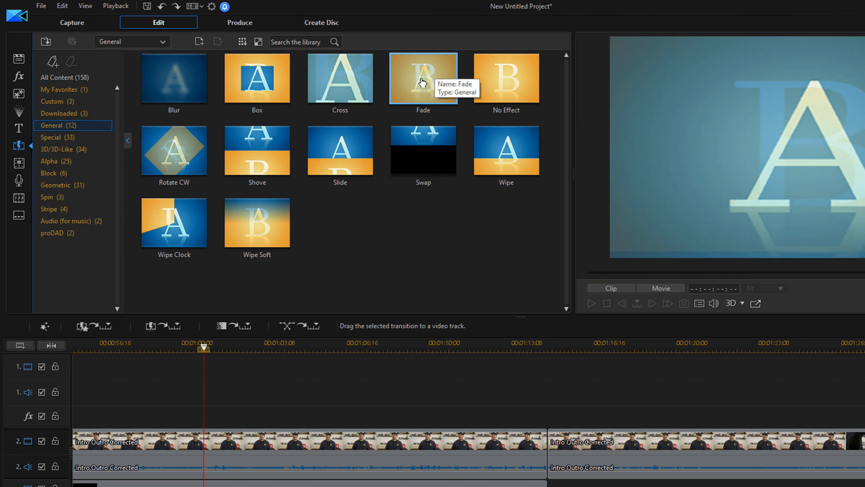
pyautogui.moveTo(422, 82); pyautogui.dragTo(544, 443)
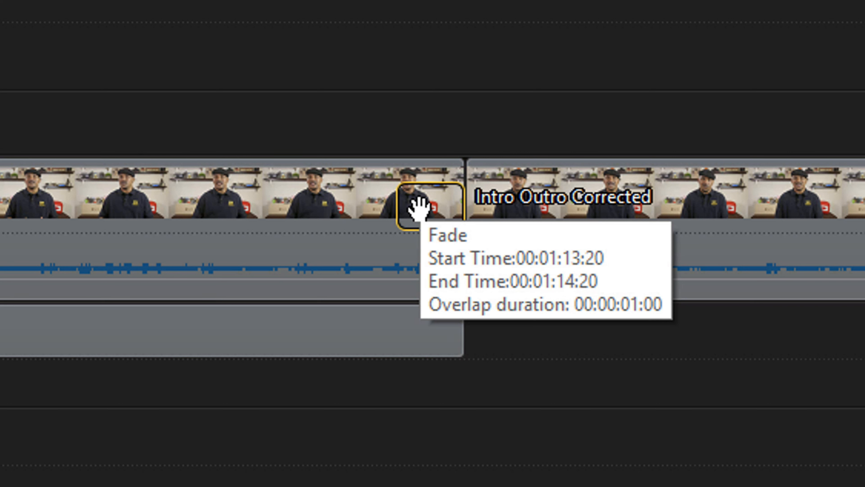
pyautogui.moveTo(418, 208); pyautogui.dragTo(477, 215)
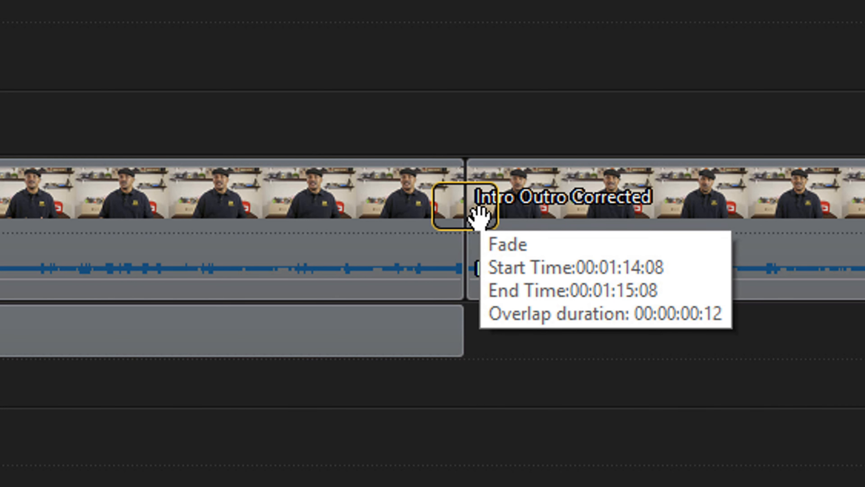
pyautogui.moveTo(479, 218); pyautogui.dragTo(479, 218)
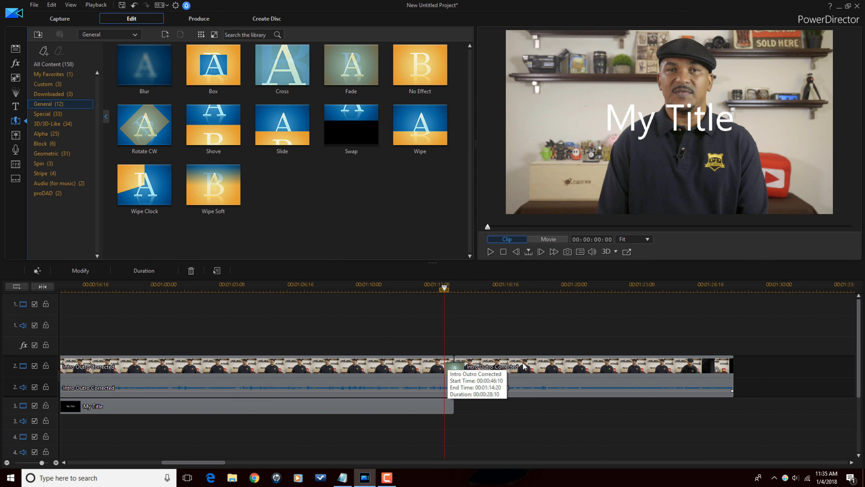
# - Play the movie through the Fade transition on track 2, pause it, and select the transition
pyautogui.moveTo(444, 295)
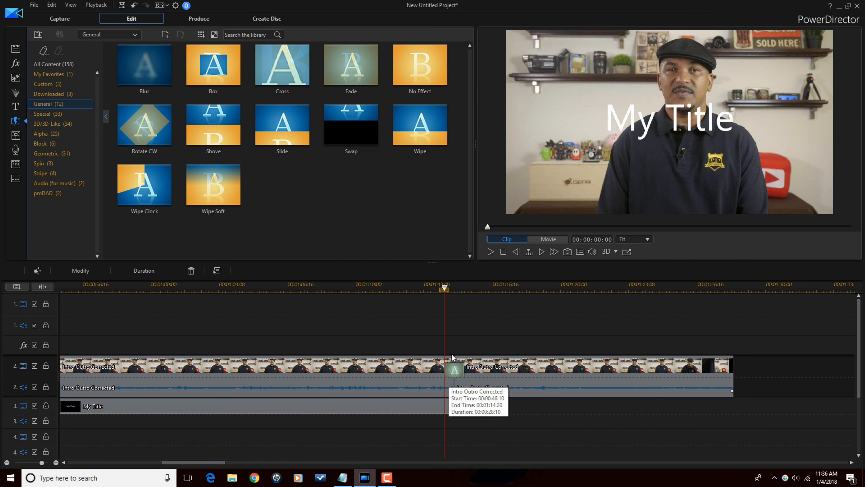
pyautogui.click(489, 252)
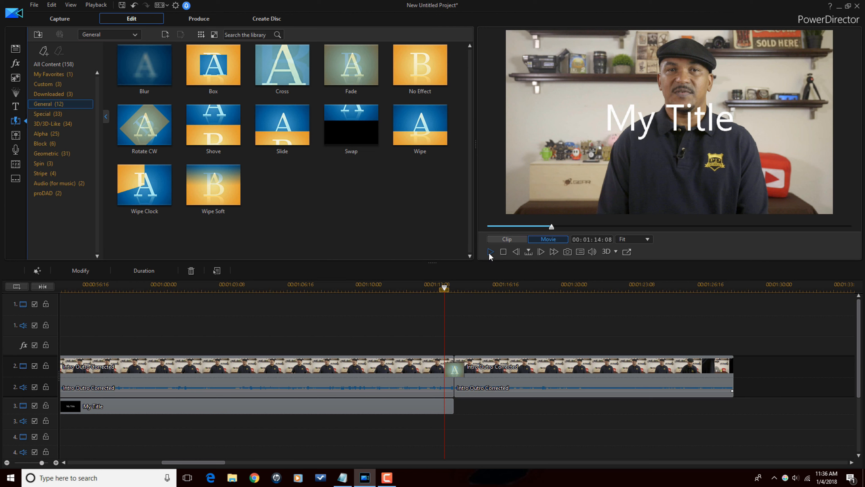
pyautogui.click(490, 252)
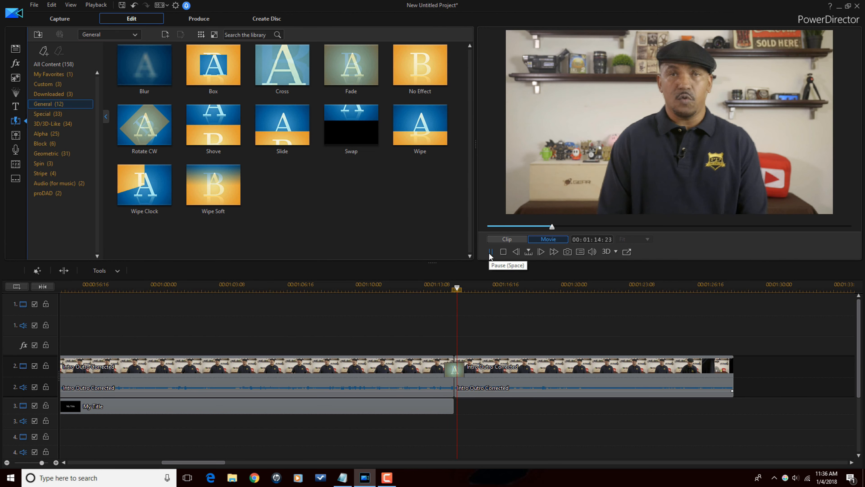
pyautogui.click(489, 252)
pyautogui.click(453, 374)
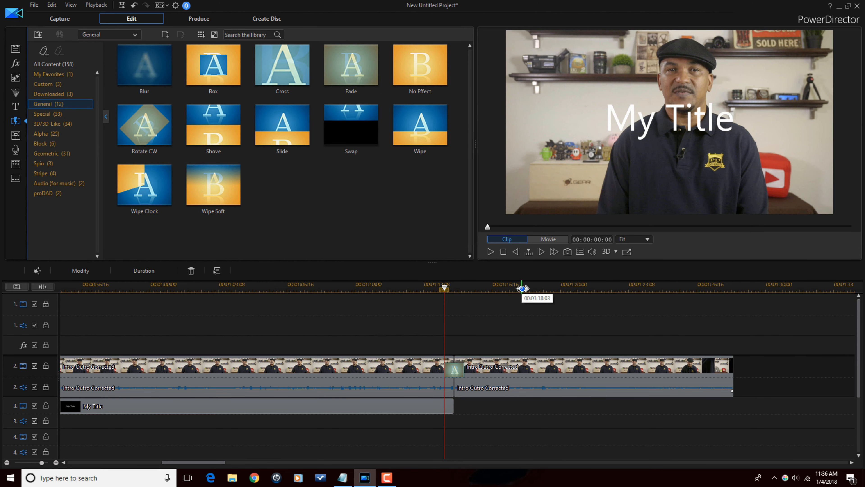
# - Fit the entire project in the timeline and move the playhead to about 1:22
pyautogui.moveTo(522, 289); pyautogui.dragTo(201, 289)
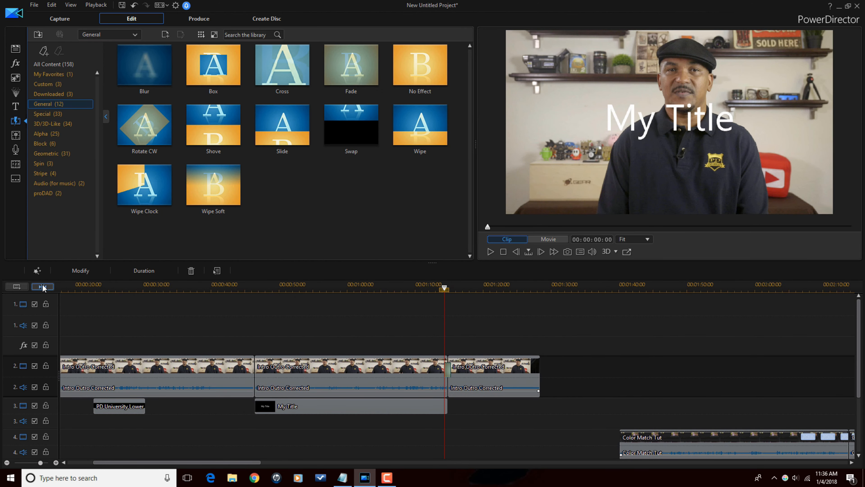
pyautogui.click(42, 288)
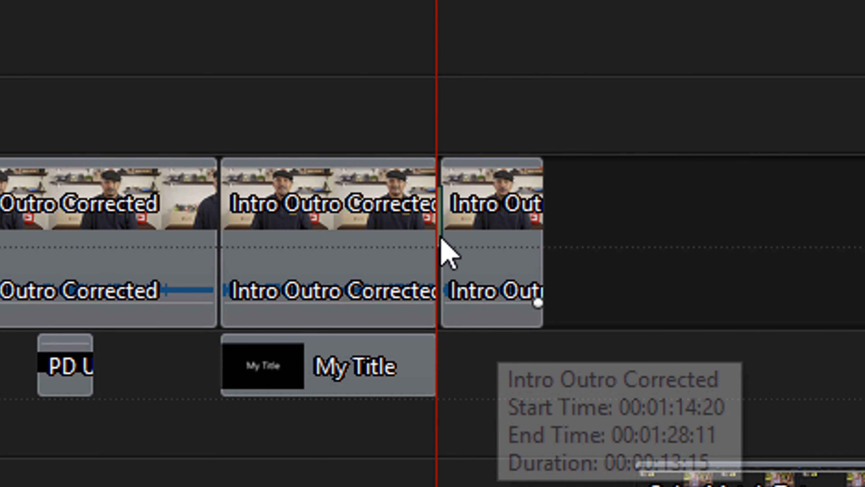
pyautogui.click(557, 1)
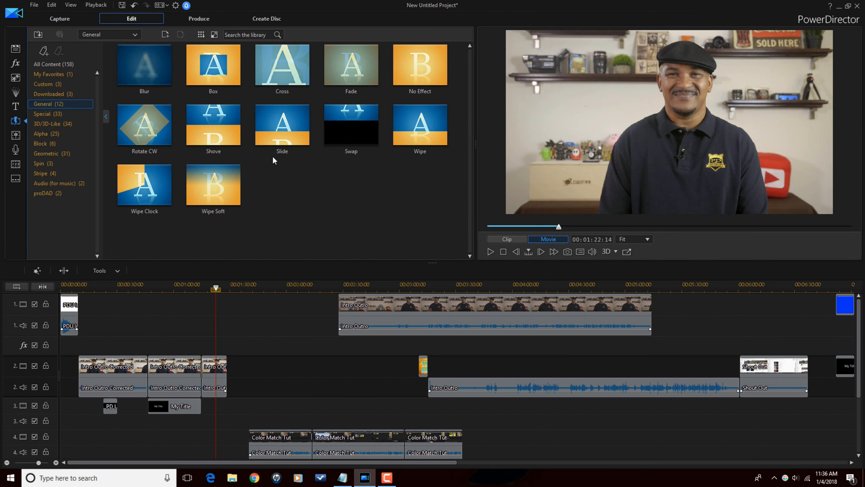
# - Examine the library options for applying favorite, random, fading and audio transitions to all clips, leaving them unapplied
pyautogui.click(201, 35)
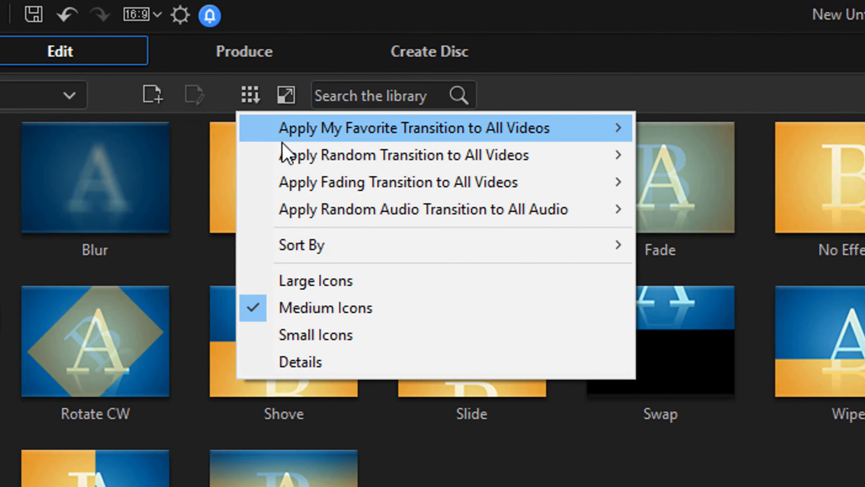
pyautogui.moveTo(496, 129)
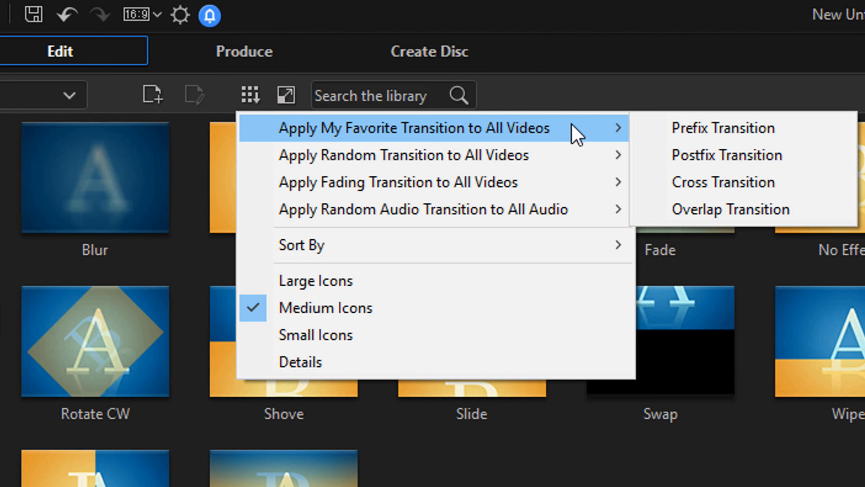
pyautogui.moveTo(508, 161)
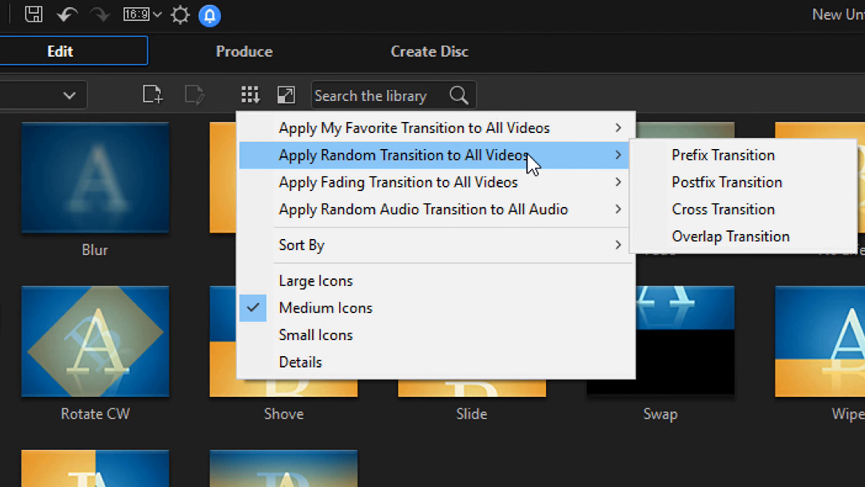
pyautogui.moveTo(531, 187)
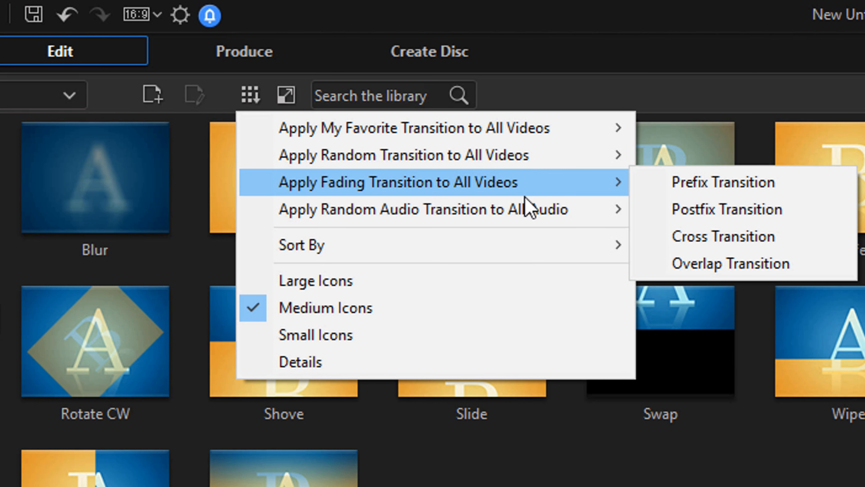
pyautogui.moveTo(526, 207)
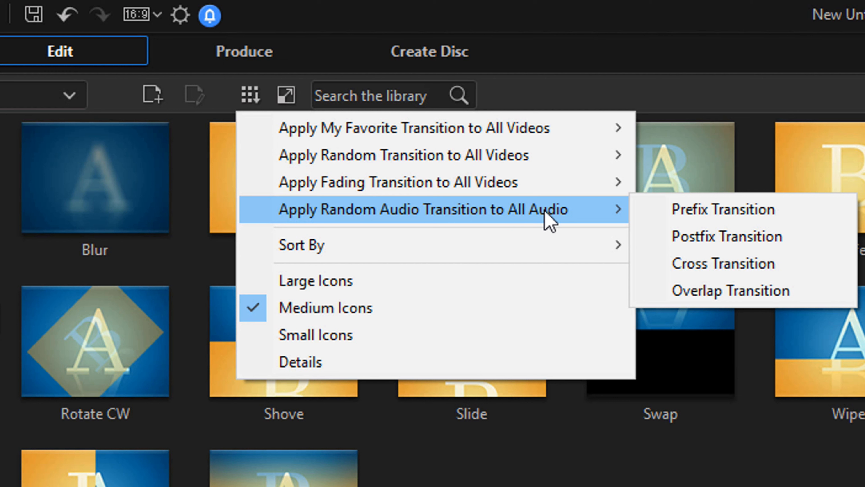
pyautogui.moveTo(480, 193)
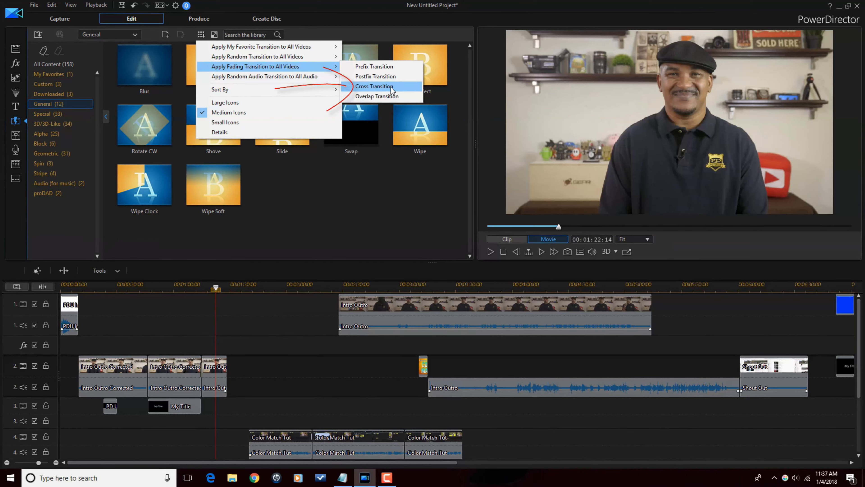
pyautogui.click(715, 219)
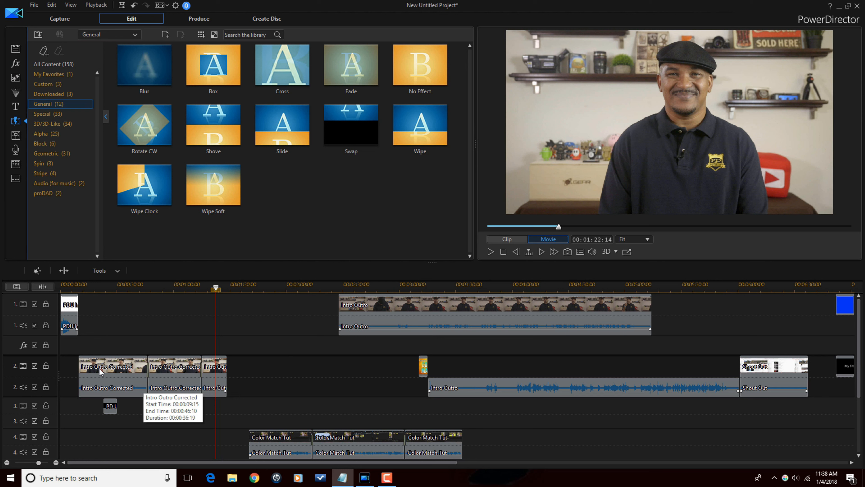
# - Compare the framing of the first and third Intro Outro Corrected clips on track 2 in the preview
pyautogui.click(112, 369)
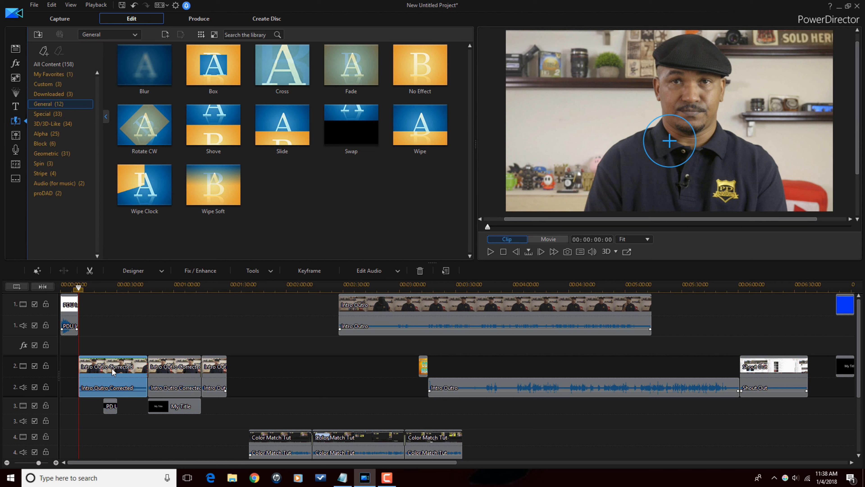
pyautogui.click(212, 368)
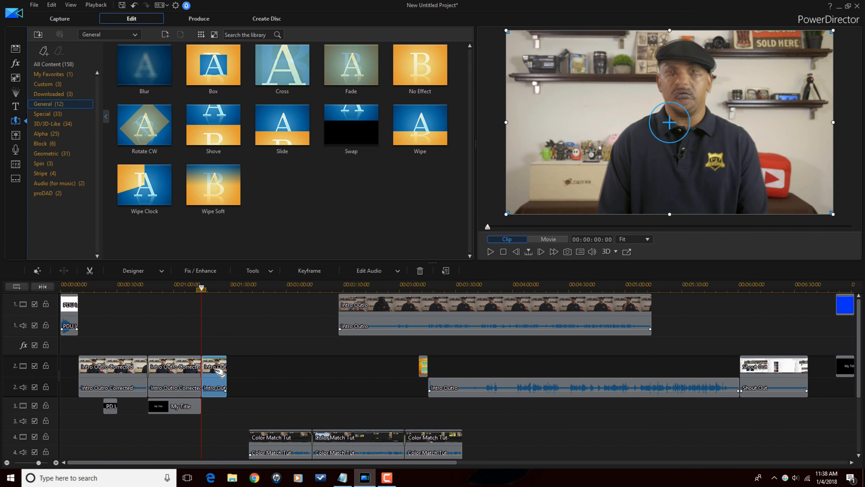
pyautogui.click(214, 289)
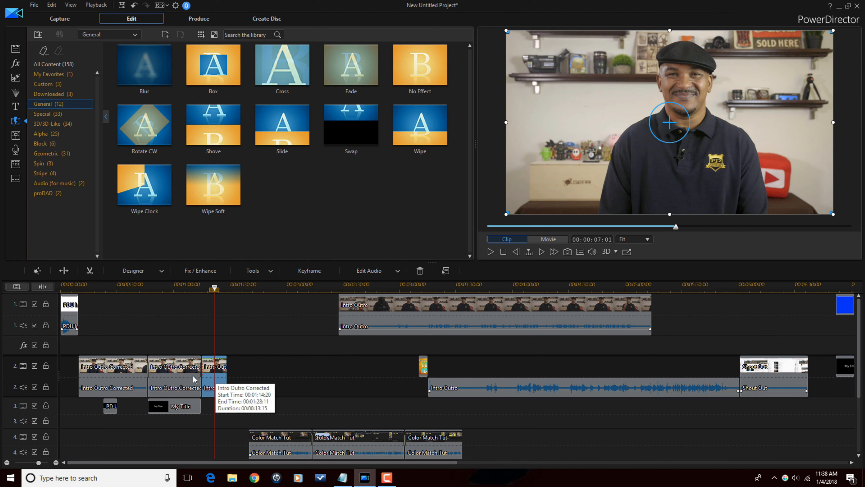
pyautogui.click(120, 373)
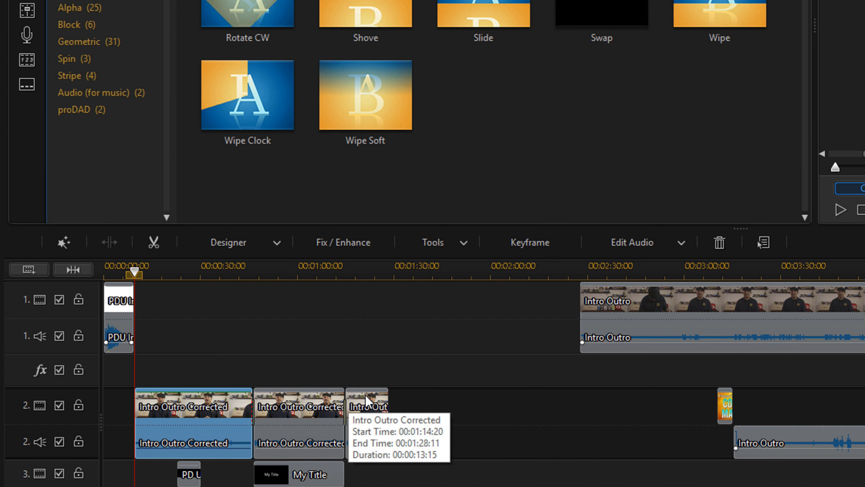
pyautogui.click(368, 405)
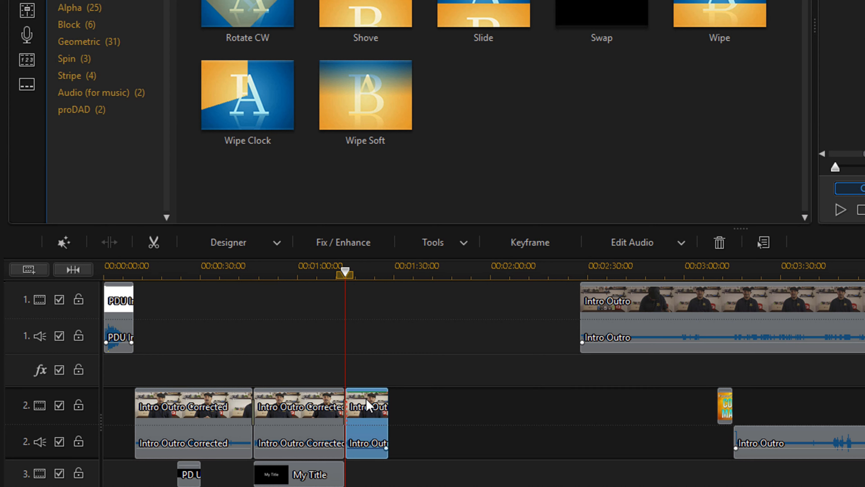
# - Copy the first Intro Outro Corrected clip's keyframe attributes and paste them onto the third one, replacing its keyframe settings
pyautogui.click(192, 418)
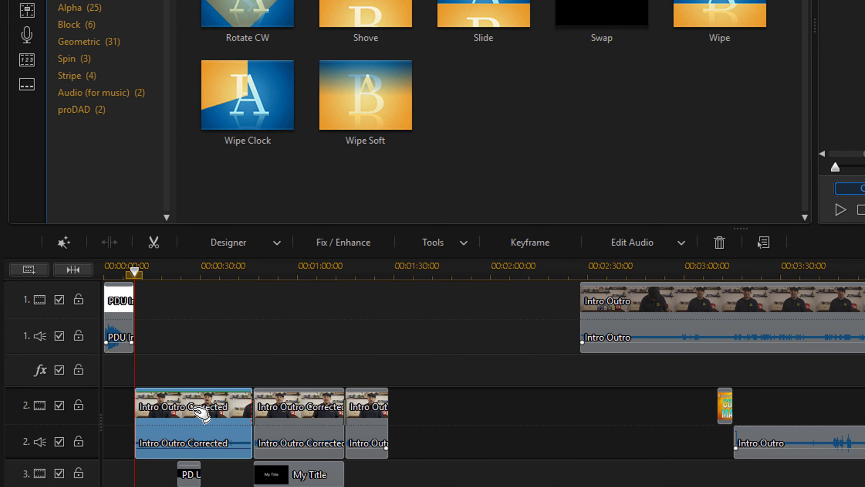
pyautogui.rightClick(201, 414)
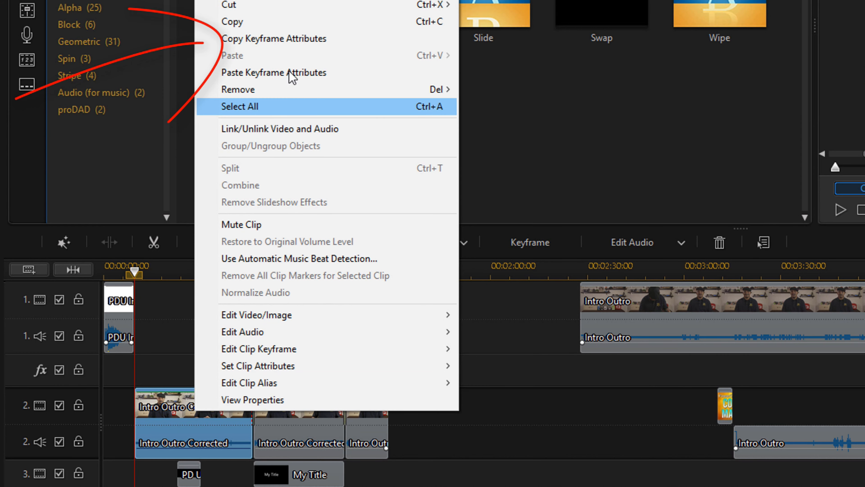
pyautogui.click(295, 39)
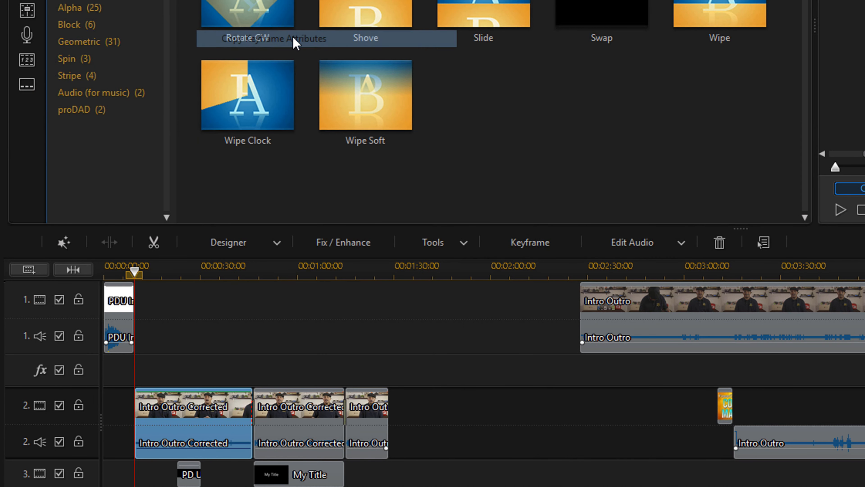
pyautogui.click(377, 413)
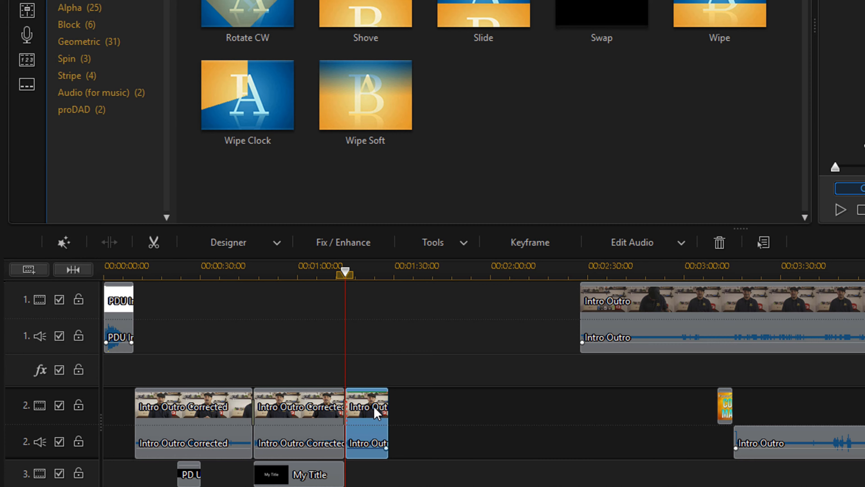
pyautogui.rightClick(373, 407)
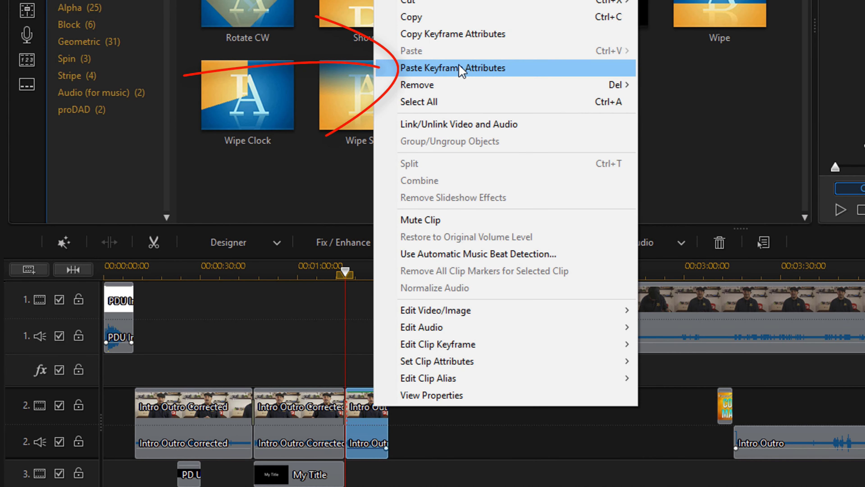
pyautogui.click(463, 68)
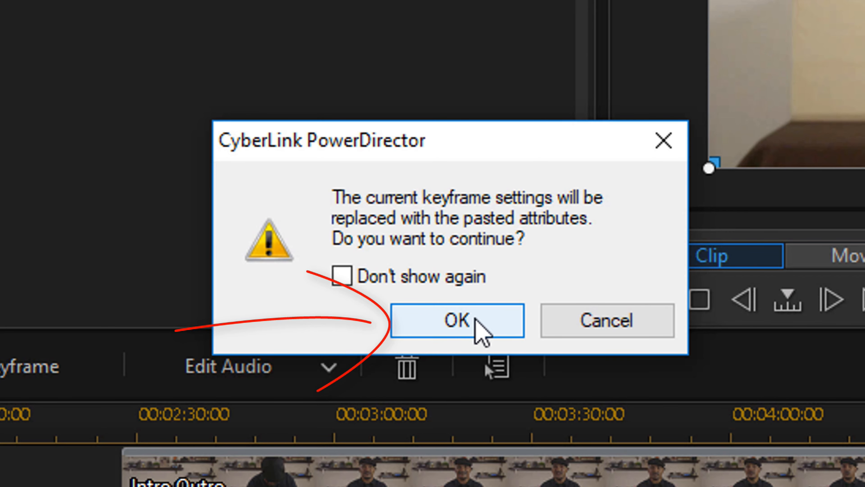
pyautogui.click(476, 321)
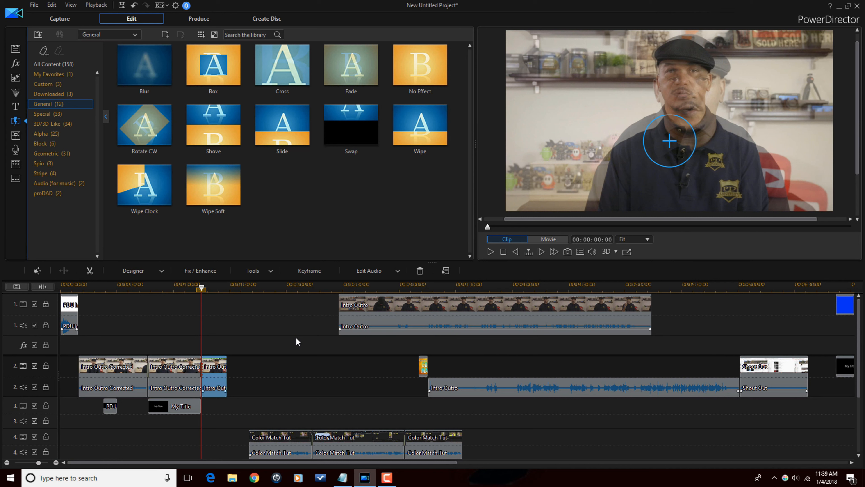
# - Check the third Intro Outro Corrected clip's framing against the first clip by previewing a frame of each
pyautogui.click(218, 290)
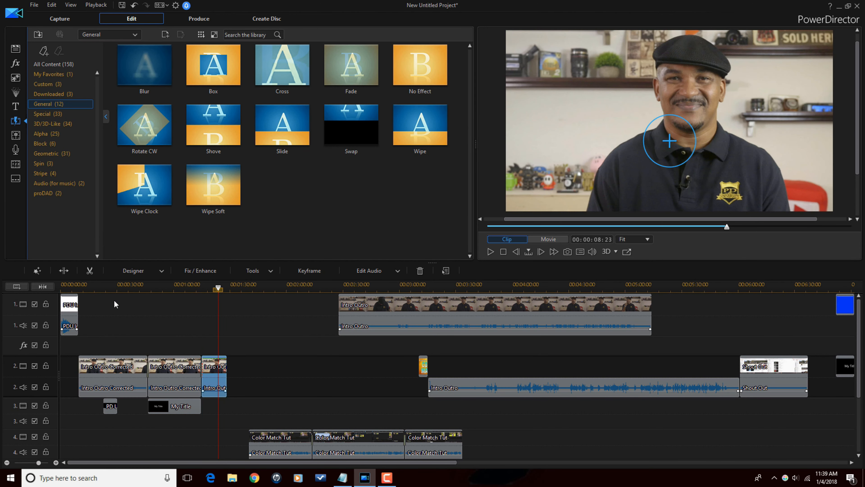
pyautogui.click(115, 288)
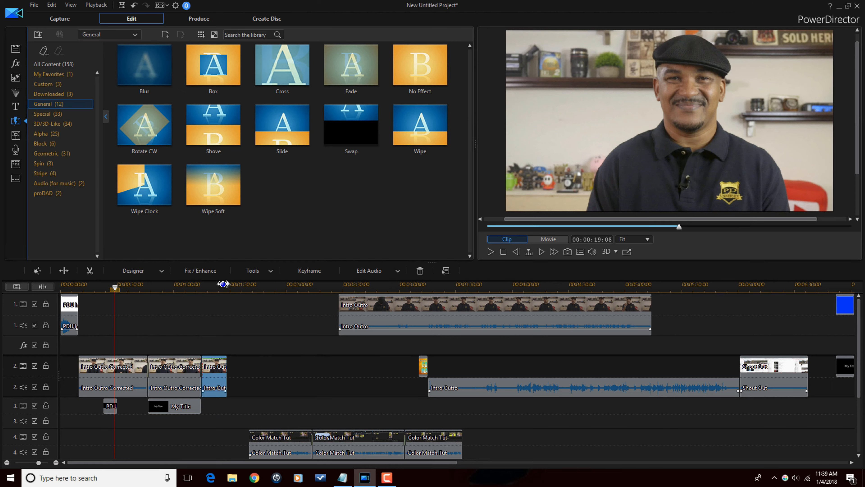
pyautogui.click(217, 290)
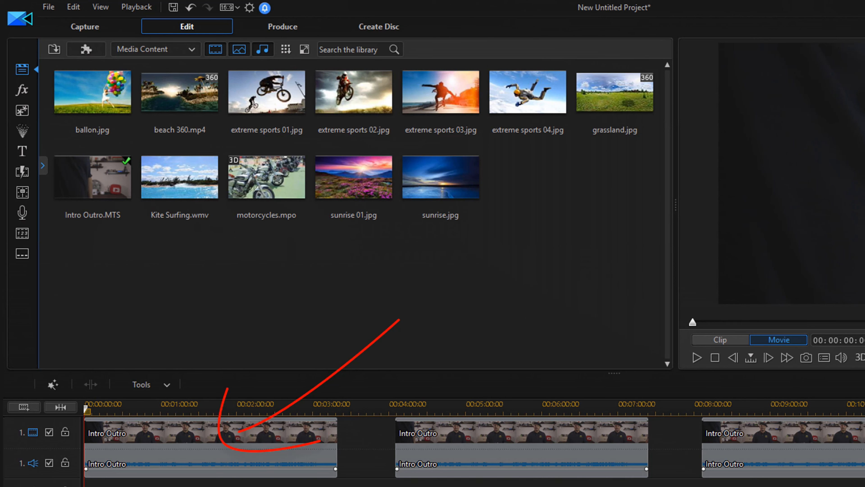
# - Enable White Balance in Fix / Enhance for the first Intro Outro clip and choose the White calibration method
pyautogui.click(208, 449)
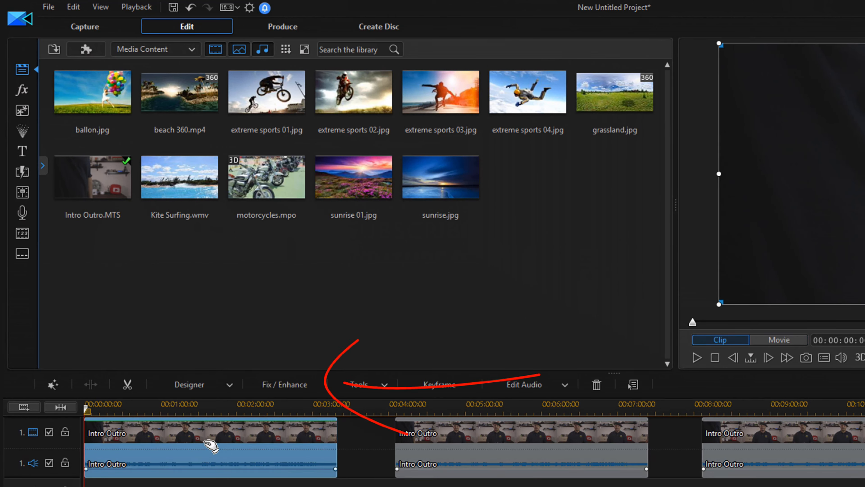
pyautogui.click(272, 388)
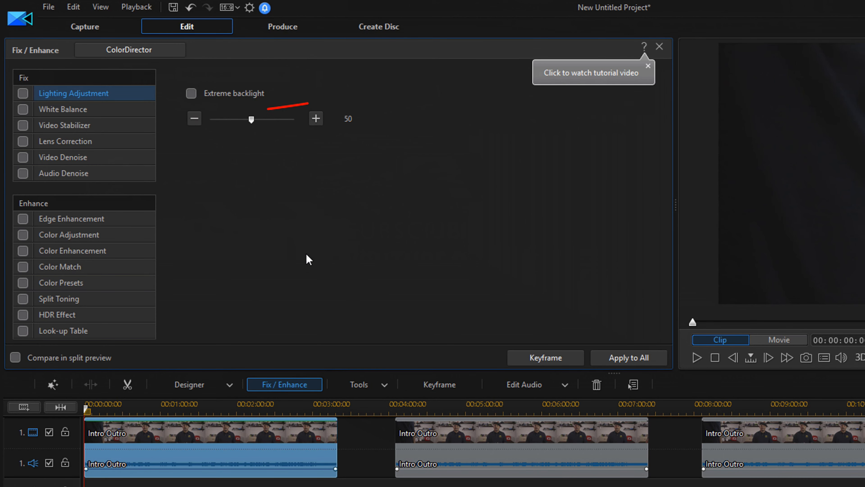
pyautogui.click(22, 110)
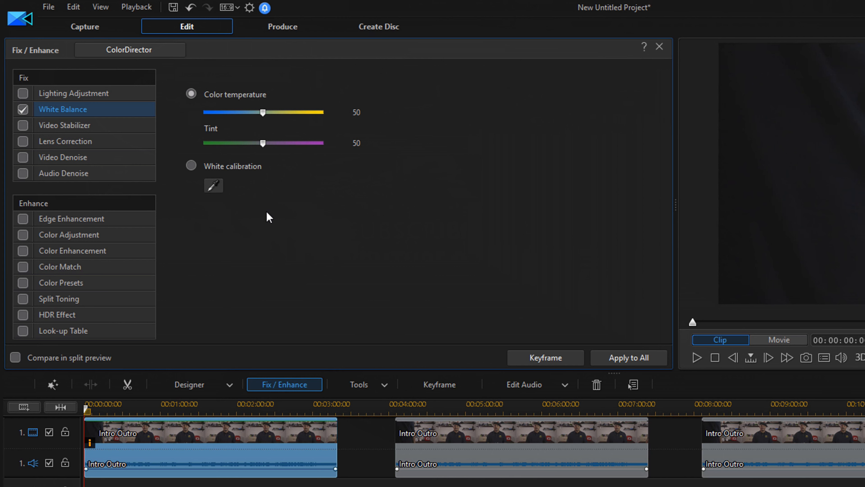
pyautogui.click(189, 168)
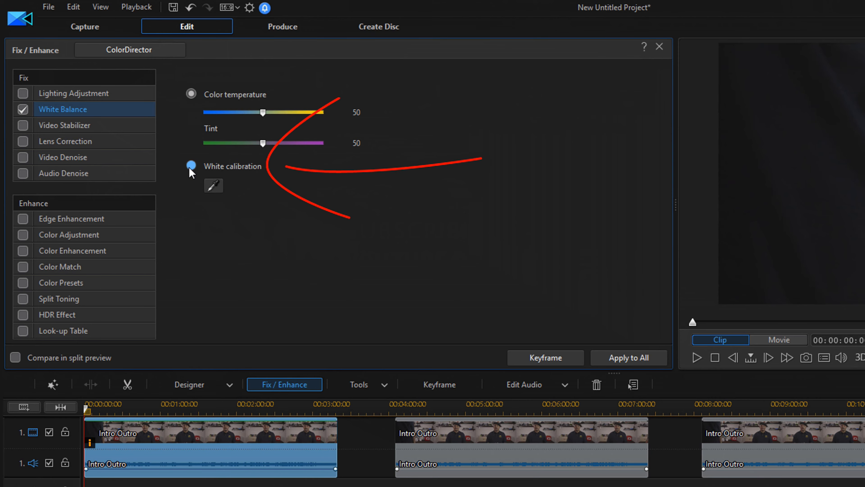
pyautogui.click(191, 165)
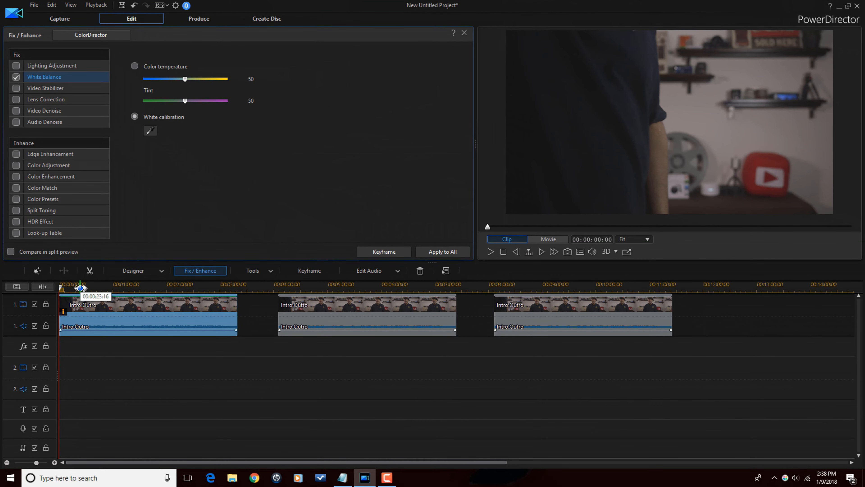
# - Go to the white card frame at 00:00:07:01 and calibrate the clip's white by sampling the card
pyautogui.click(82, 287)
pyautogui.moveTo(88, 287); pyautogui.dragTo(65, 288)
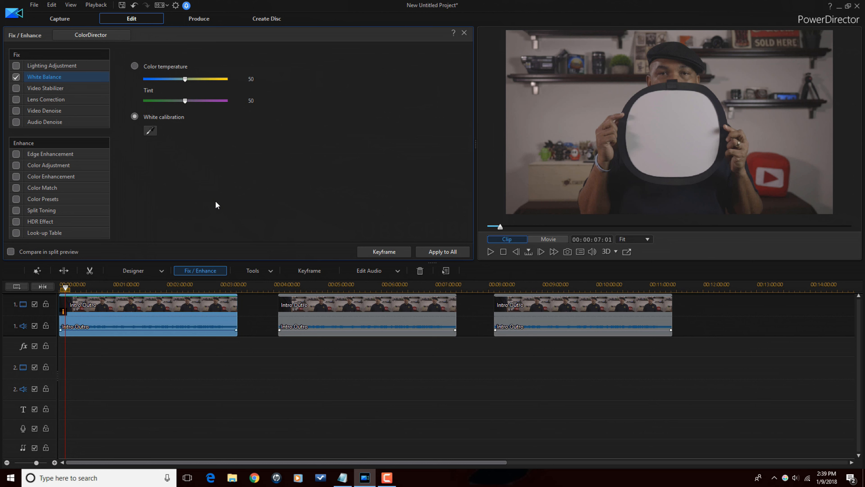
pyautogui.click(150, 132)
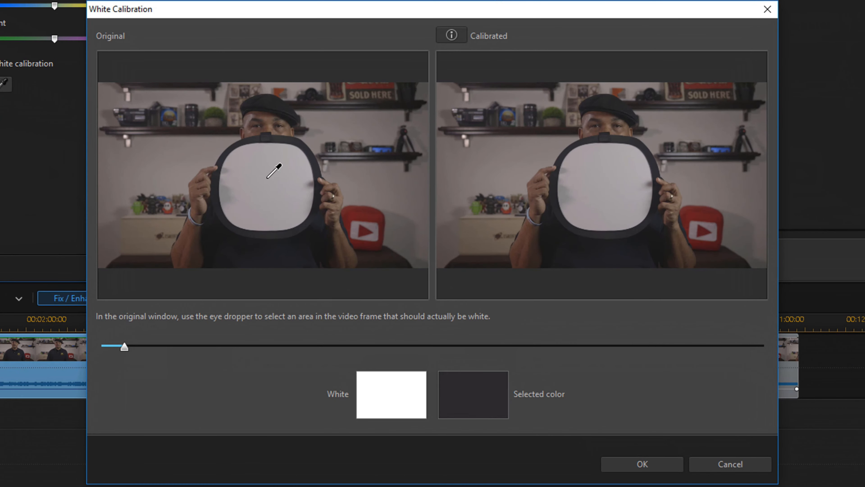
pyautogui.click(267, 177)
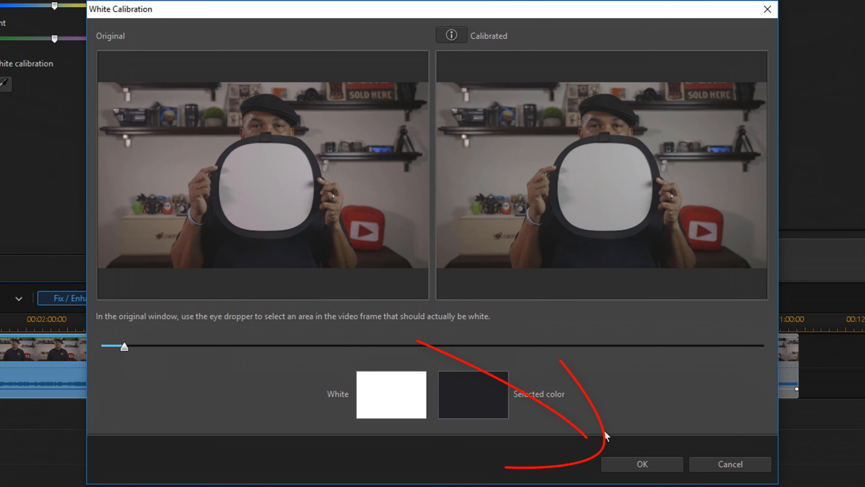
pyautogui.click(642, 464)
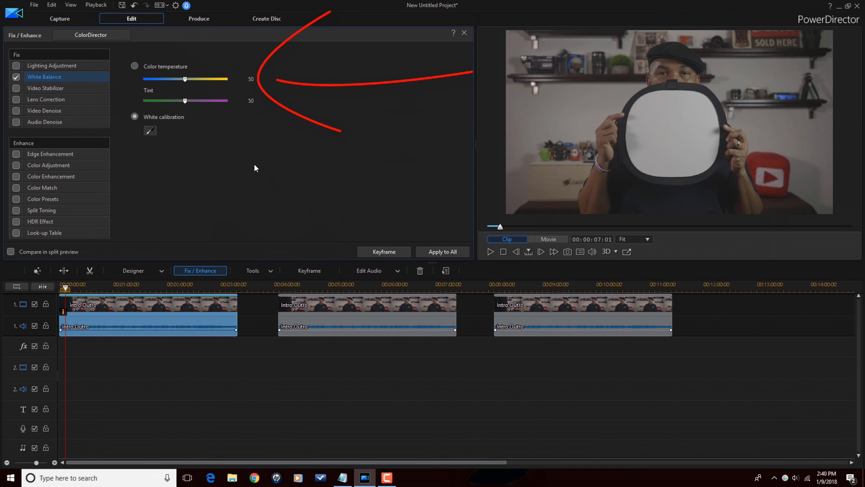
# - Switch the clip's White Balance to Color temperature and shift the temperature slightly toward blue
pyautogui.click(135, 65)
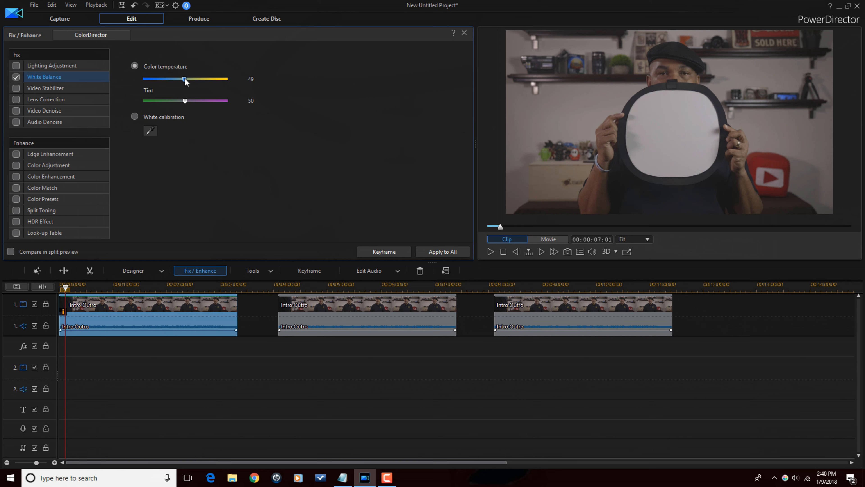
pyautogui.moveTo(185, 78); pyautogui.dragTo(179, 79)
# - Enable Color Adjustment on the first Intro Outro clip and set Brightness to 20 and Saturation to 109
pyautogui.click(17, 168)
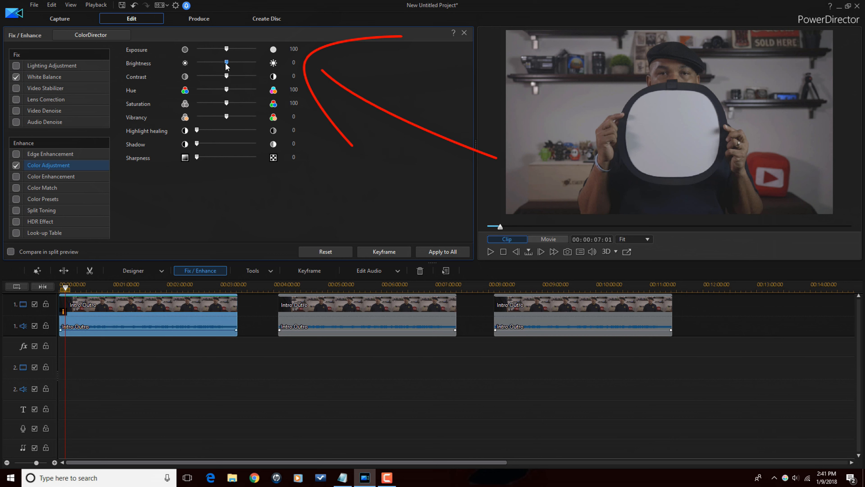
pyautogui.moveTo(226, 63); pyautogui.dragTo(231, 65)
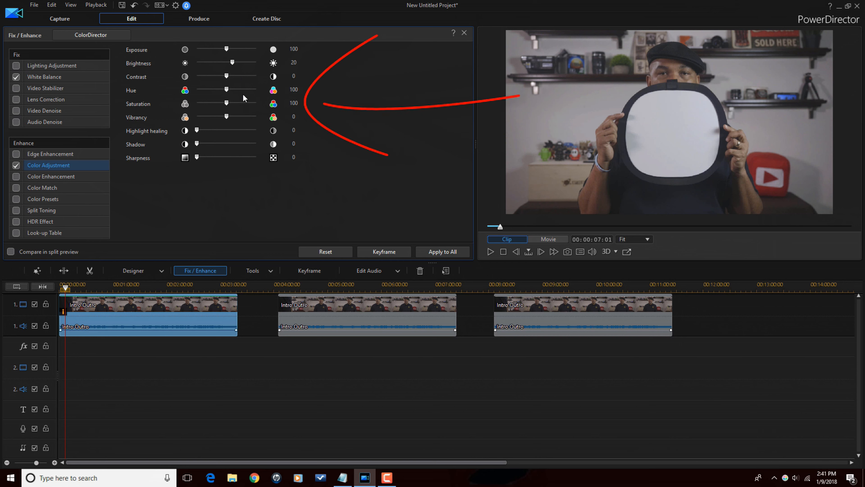
pyautogui.click(229, 103)
pyautogui.moveTo(229, 105); pyautogui.dragTo(230, 105)
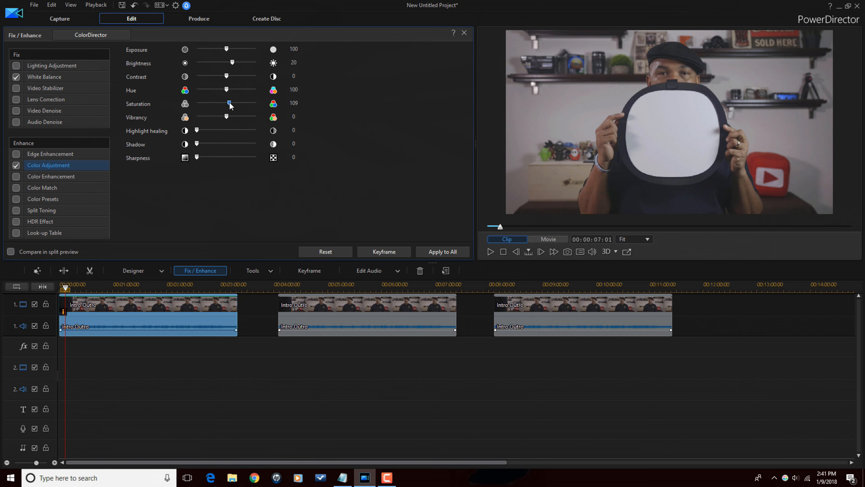
# - Set Saturation to 107, Highlight healing to 45 and Shadow to 33 in the first clip's Color Adjustment
pyautogui.click(308, 105)
pyautogui.click(307, 101)
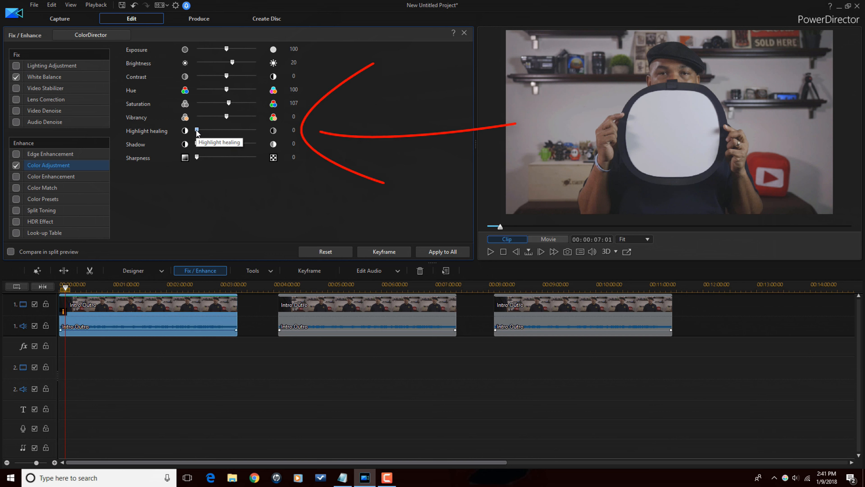
pyautogui.moveTo(197, 132); pyautogui.dragTo(221, 137)
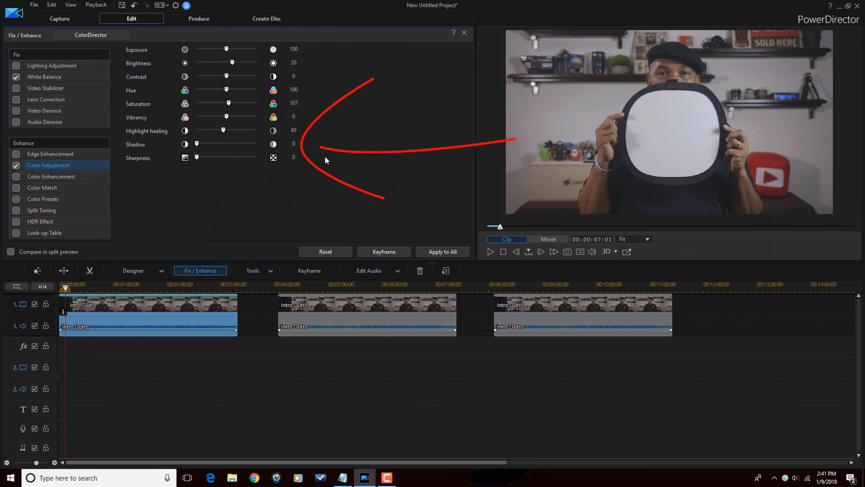
pyautogui.moveTo(197, 143); pyautogui.dragTo(202, 143)
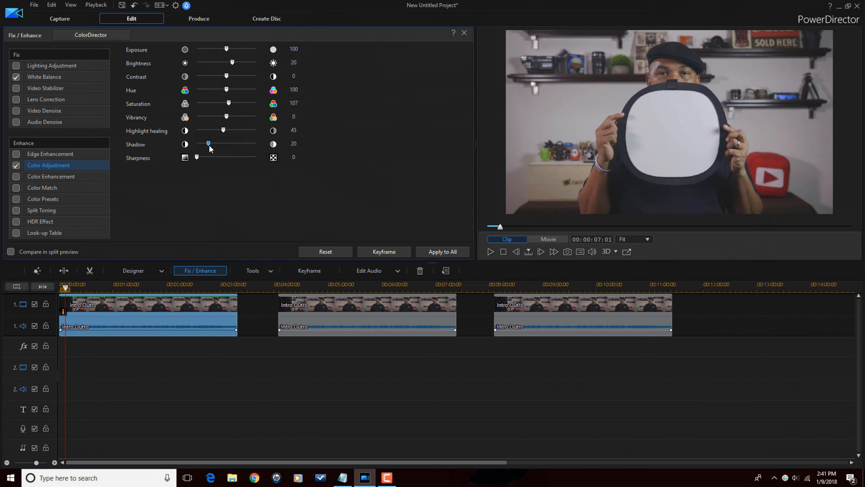
pyautogui.moveTo(211, 145); pyautogui.dragTo(215, 147)
# - Examine several frames of the corrected first Intro Outro clip and compare them with similar frames of the uncorrected second clip
pyautogui.click(529, 226)
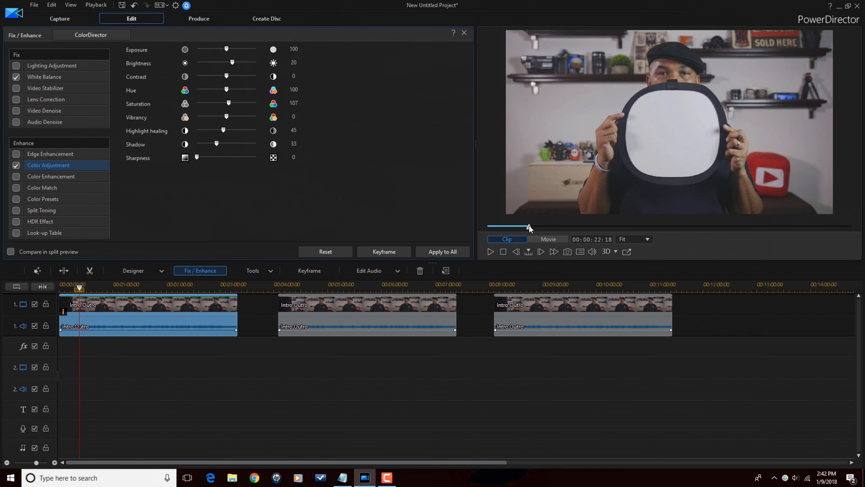
pyautogui.click(568, 227)
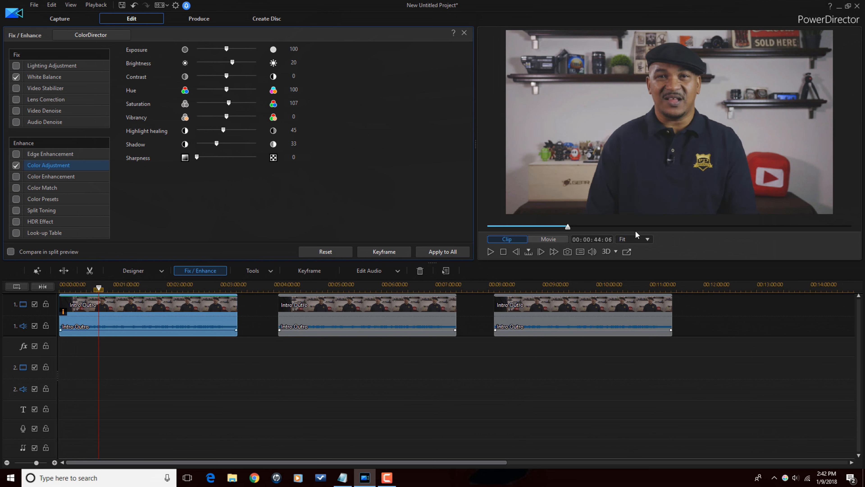
pyautogui.click(515, 226)
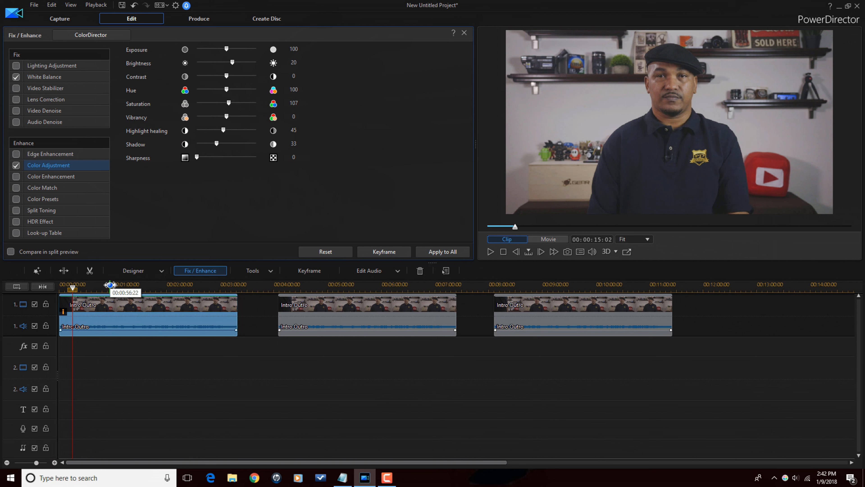
pyautogui.click(144, 286)
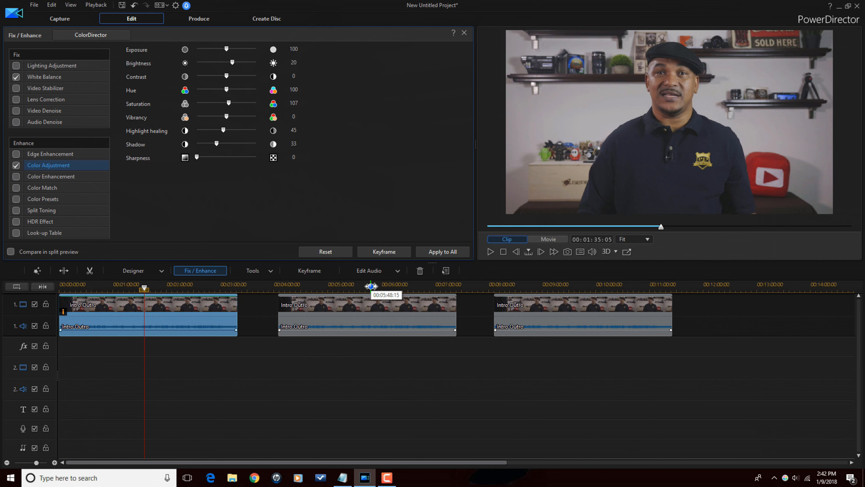
pyautogui.click(370, 286)
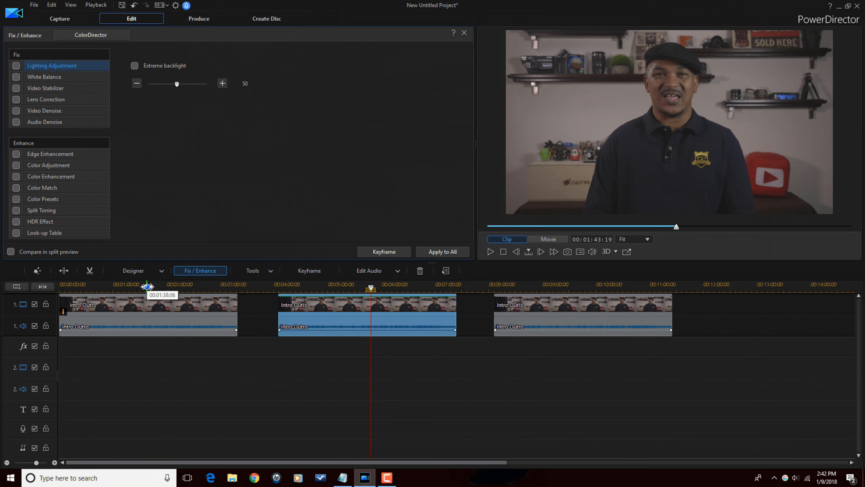
pyautogui.click(147, 286)
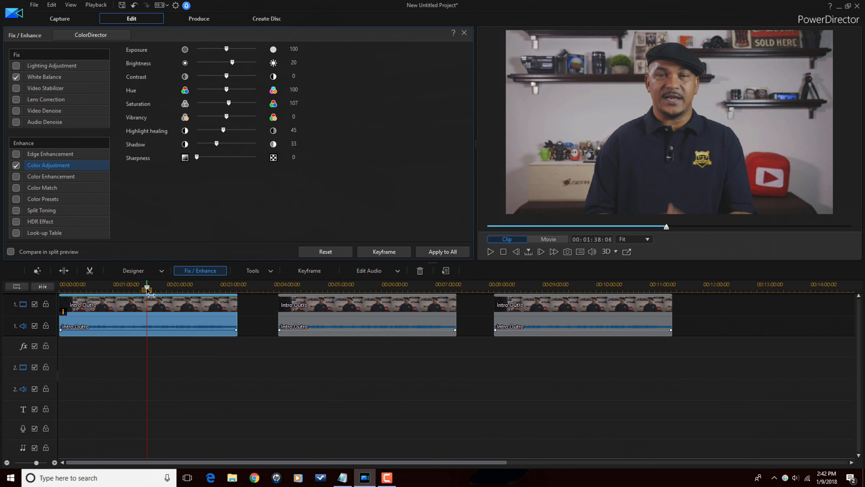
pyautogui.click(372, 286)
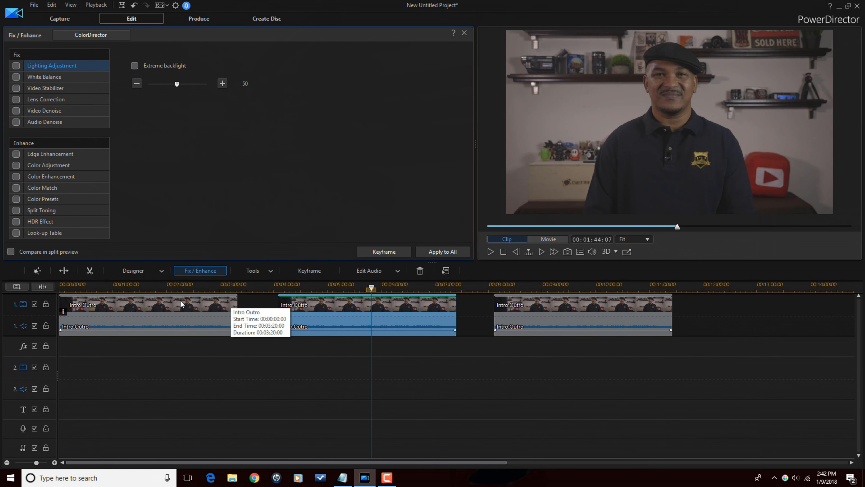
pyautogui.click(144, 288)
pyautogui.click(153, 317)
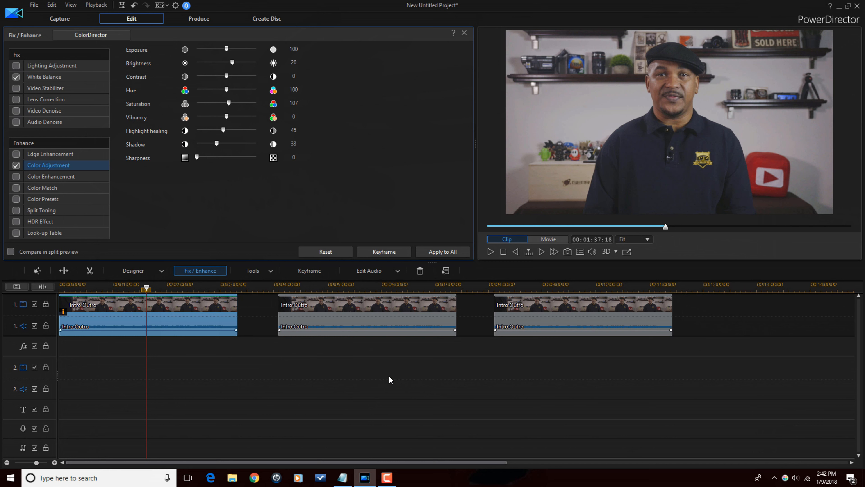
# - Go to the white card frame of the second Intro Outro clip and open the clip in ColorDirector from Fix / Enhance
pyautogui.moveTo(368, 288); pyautogui.dragTo(294, 286)
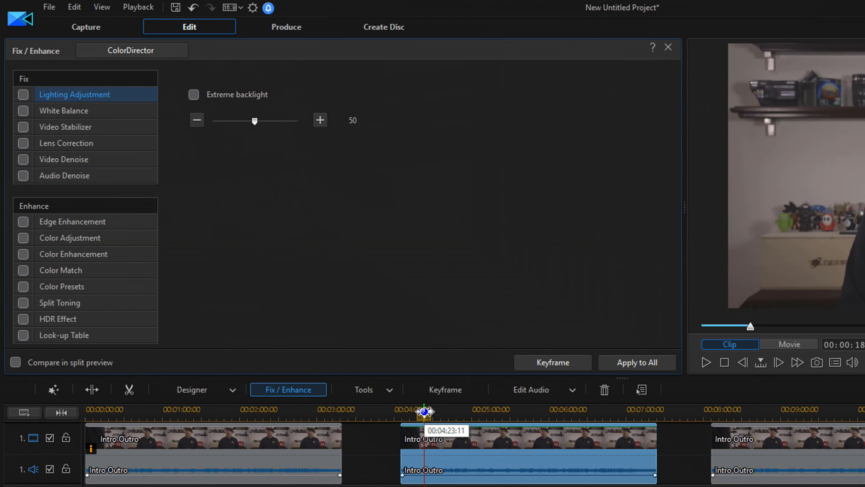
pyautogui.moveTo(425, 412); pyautogui.dragTo(413, 411)
pyautogui.click(411, 429)
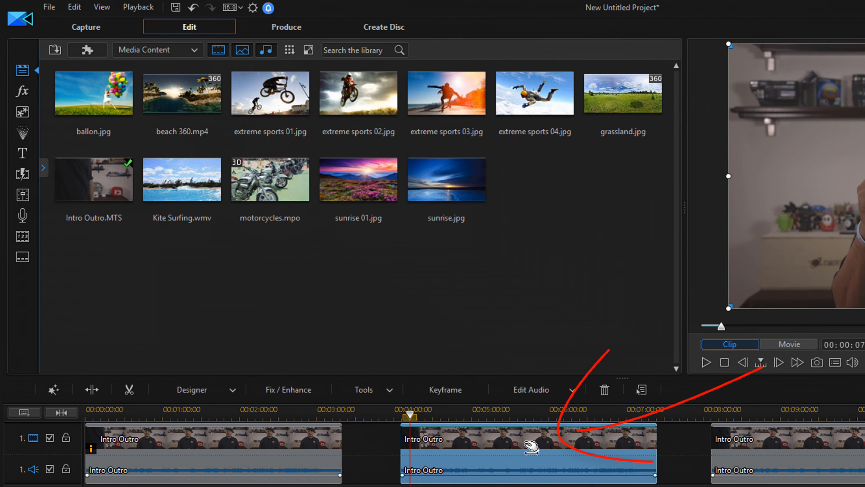
pyautogui.click(282, 393)
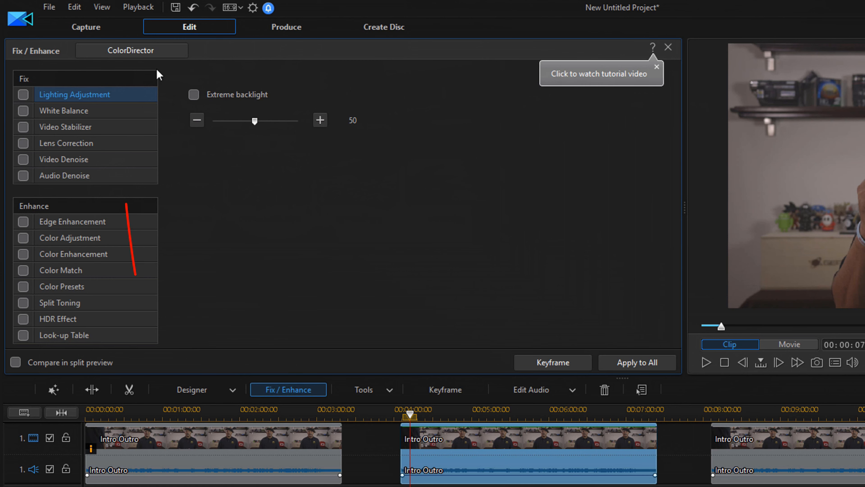
pyautogui.click(148, 54)
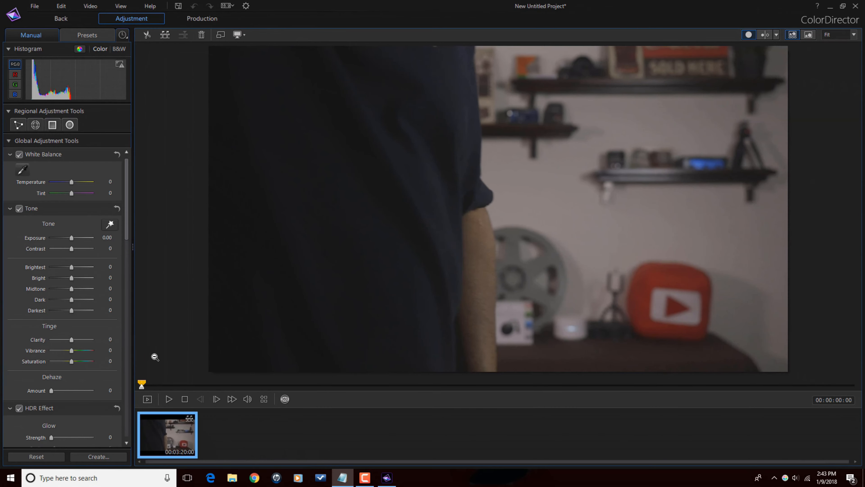
# - Sample the white card at 00:00:06:23 for White Balance and set Temperature to -7 and Tint to -2
pyautogui.click(158, 385)
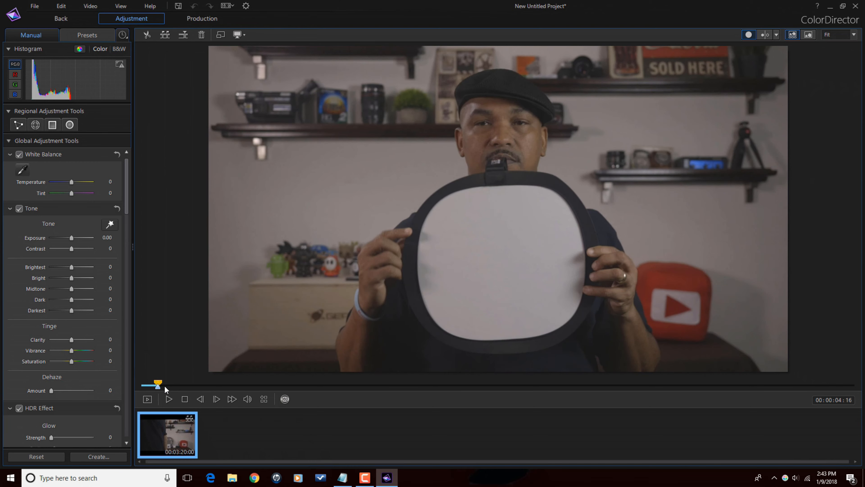
pyautogui.click(166, 386)
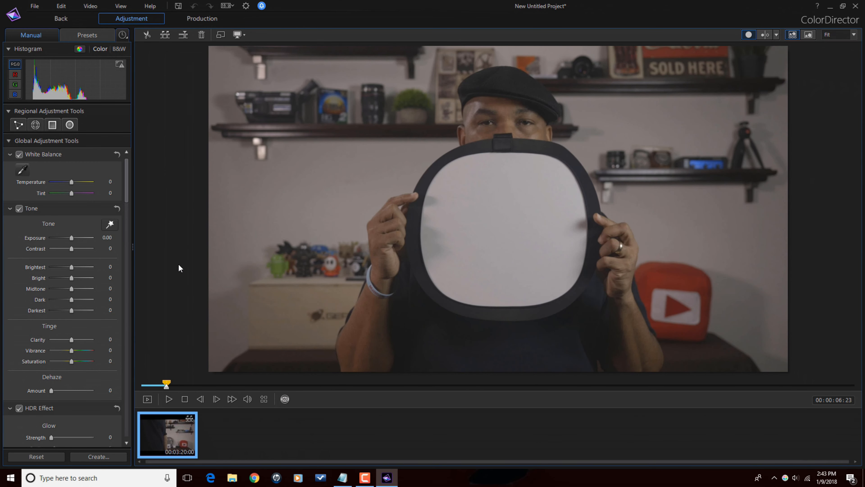
pyautogui.click(21, 170)
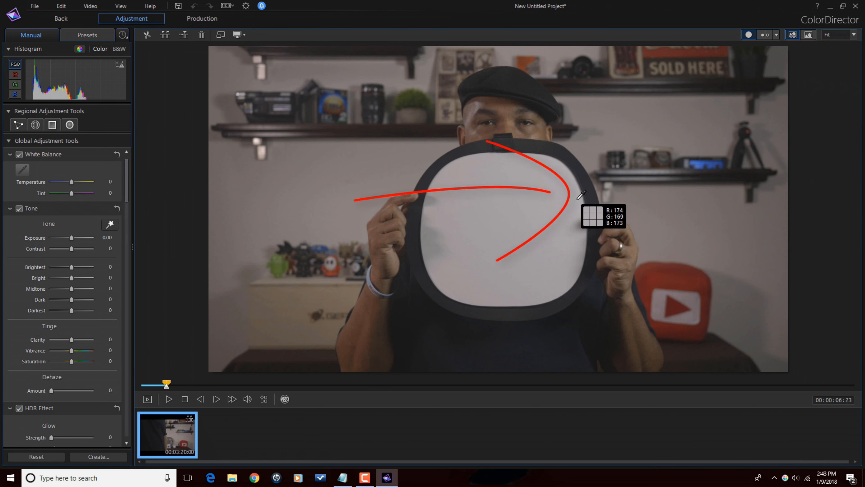
pyautogui.click(581, 195)
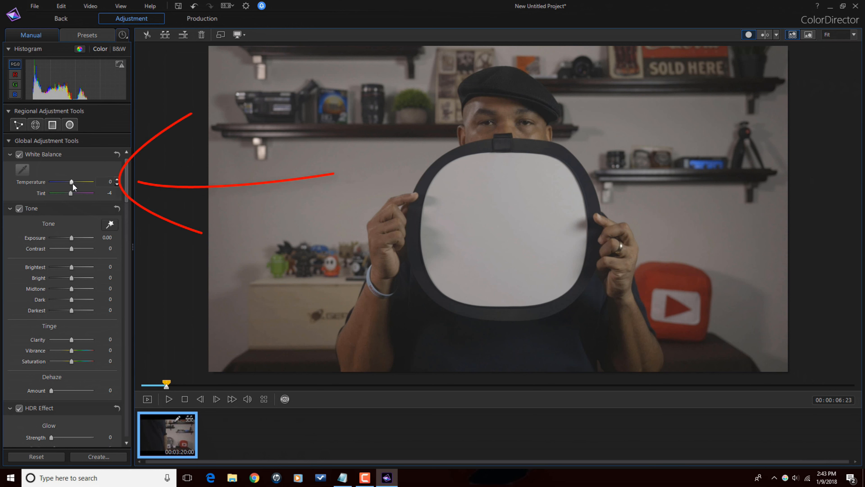
pyautogui.moveTo(70, 183); pyautogui.dragTo(69, 183)
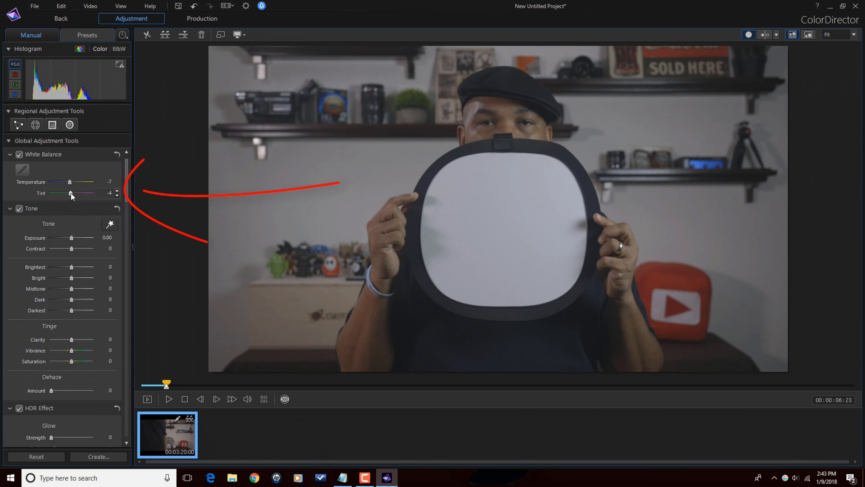
pyautogui.moveTo(70, 193); pyautogui.dragTo(70, 195)
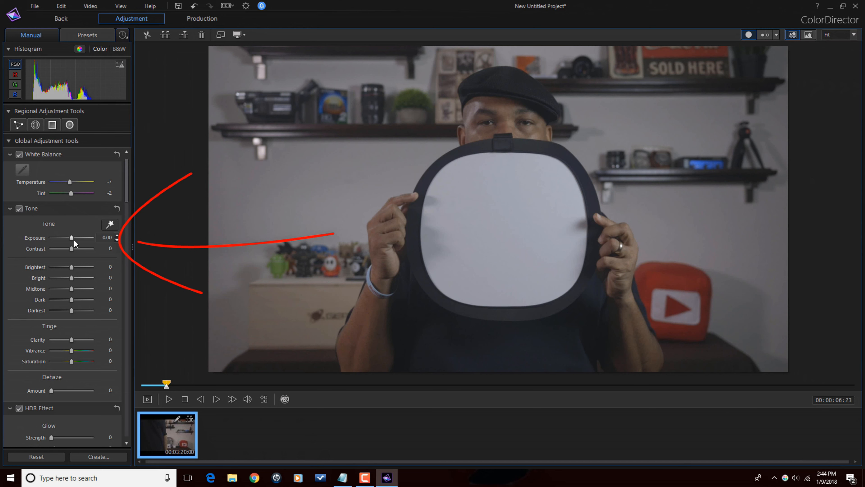
# - Set the clip's Tone values to Exposure 0.27 and Brightest 16
pyautogui.scroll(1, 70, 240)
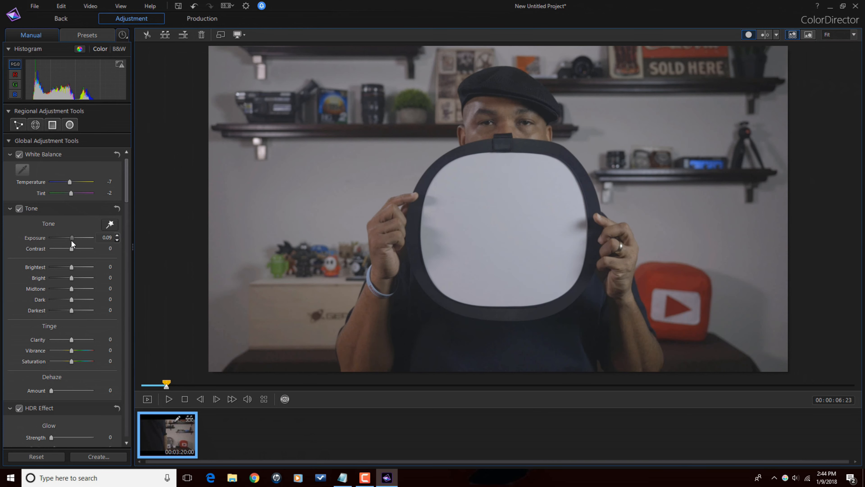
pyautogui.scroll(1, 72, 239)
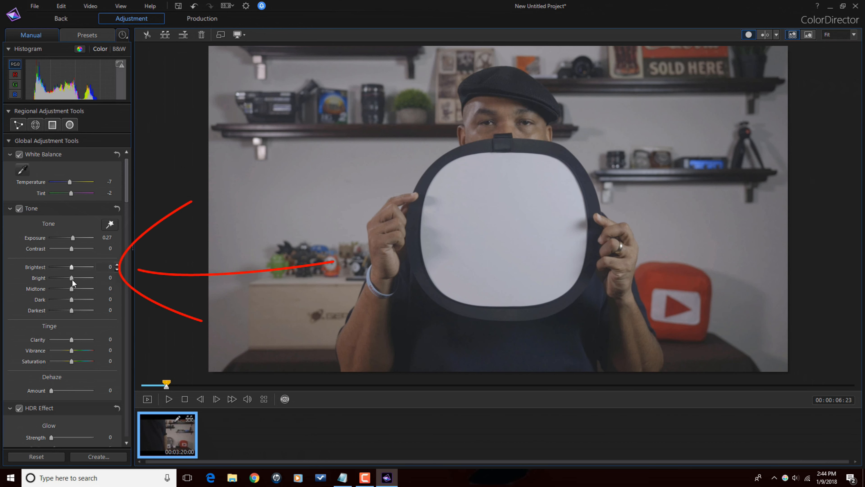
pyautogui.click(109, 267)
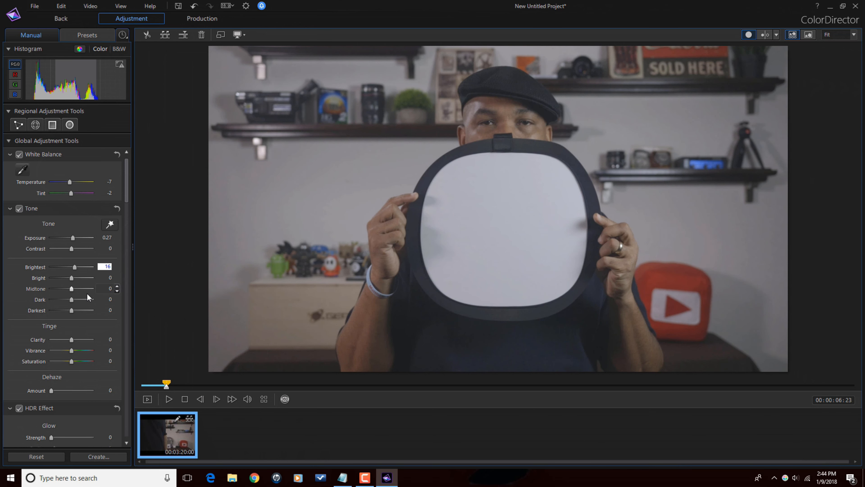
pyautogui.press('Return')
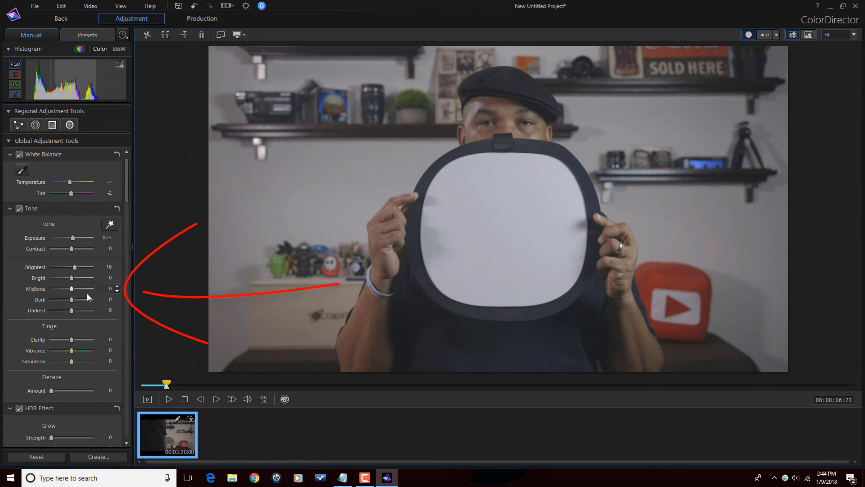
# - Set the clip's Midtone to 23 and Darkest to -36 in the Tone adjustments
pyautogui.click(107, 290)
pyautogui.write('23')
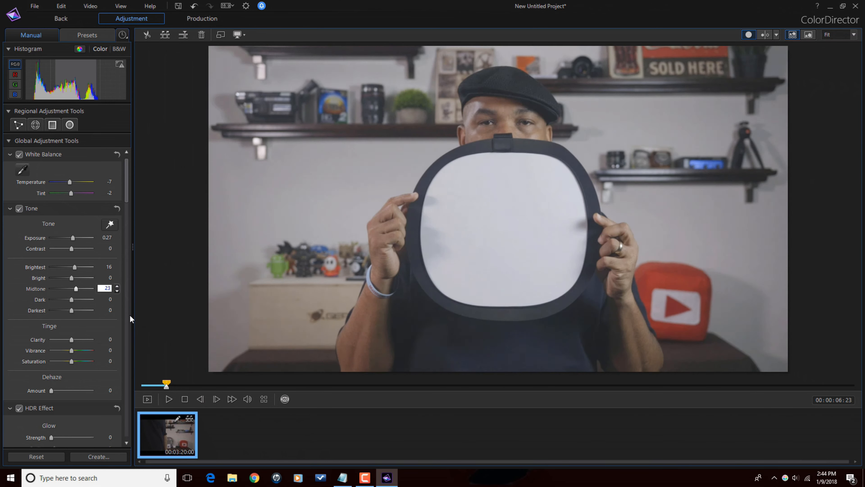
pyautogui.press('Return')
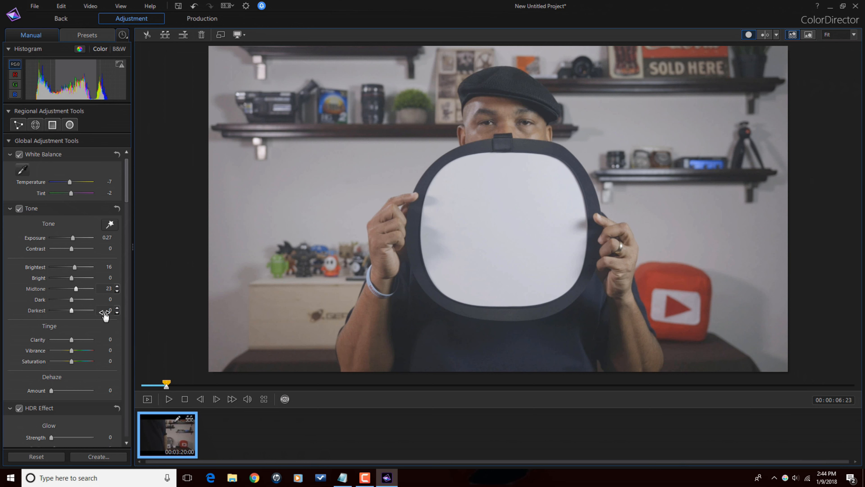
pyautogui.click(109, 311)
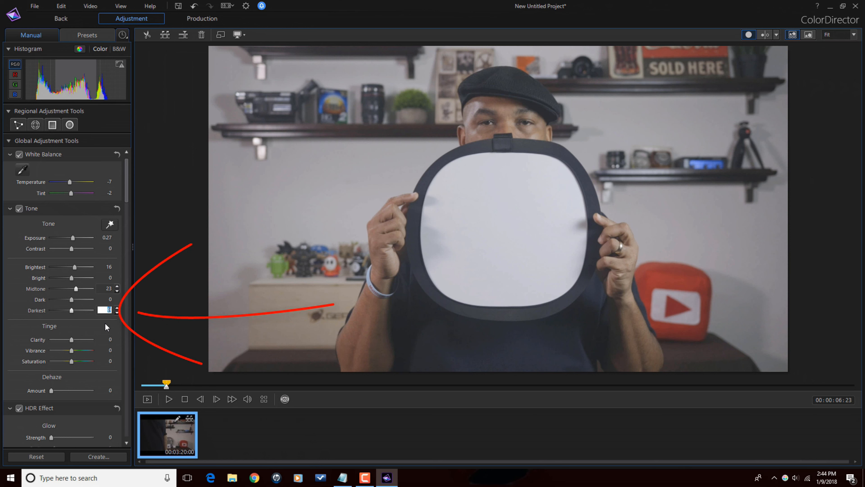
pyautogui.write('-36')
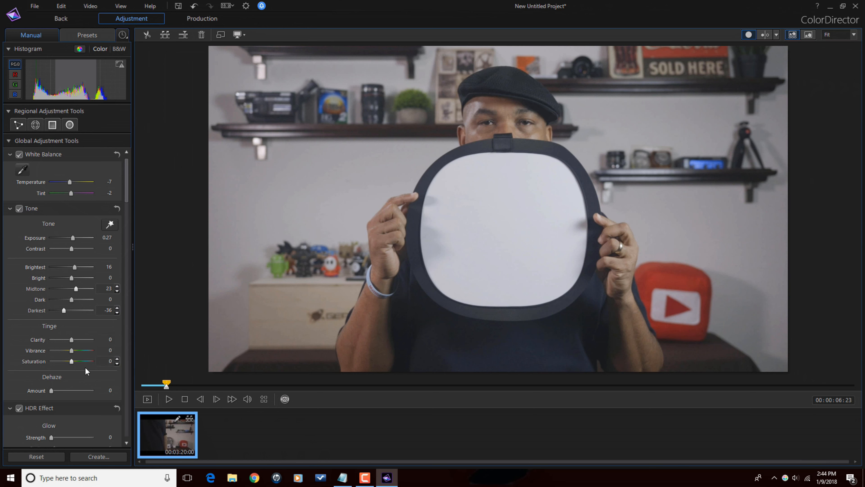
# - Set Saturation to 15 and return to PowerDirector with the adjustments applied to the second Intro Outro clip
pyautogui.click(109, 362)
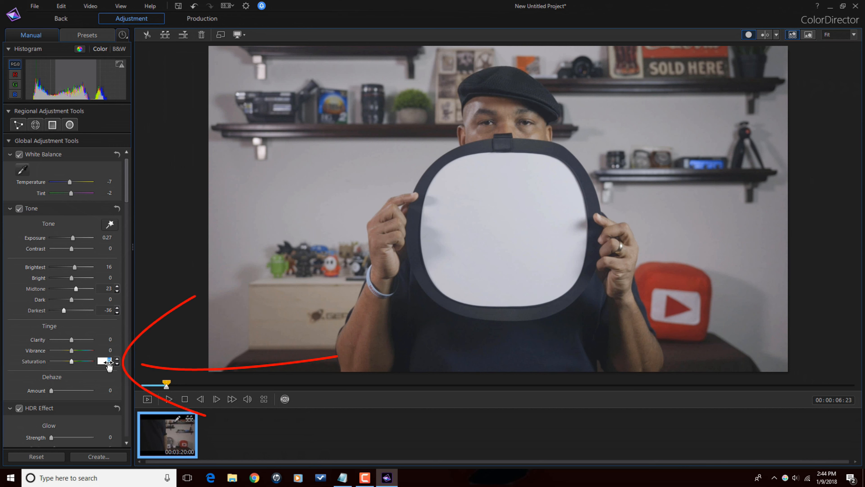
pyautogui.write('15')
pyautogui.press('Return')
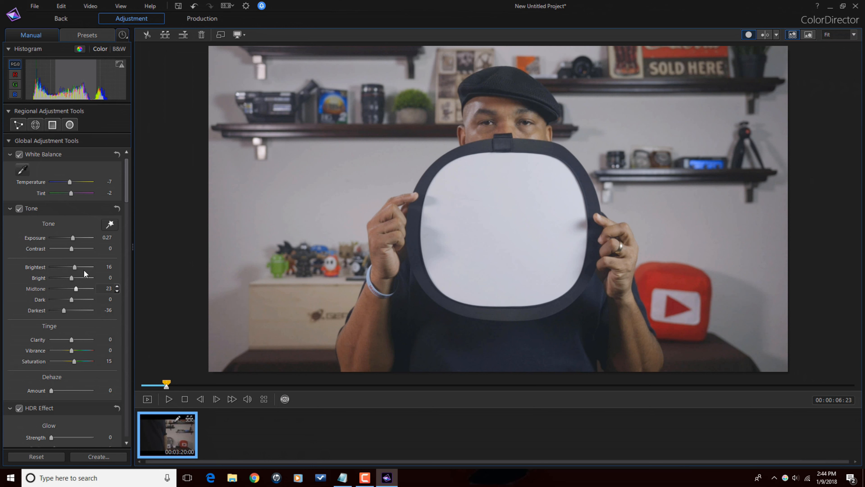
pyautogui.click(215, 385)
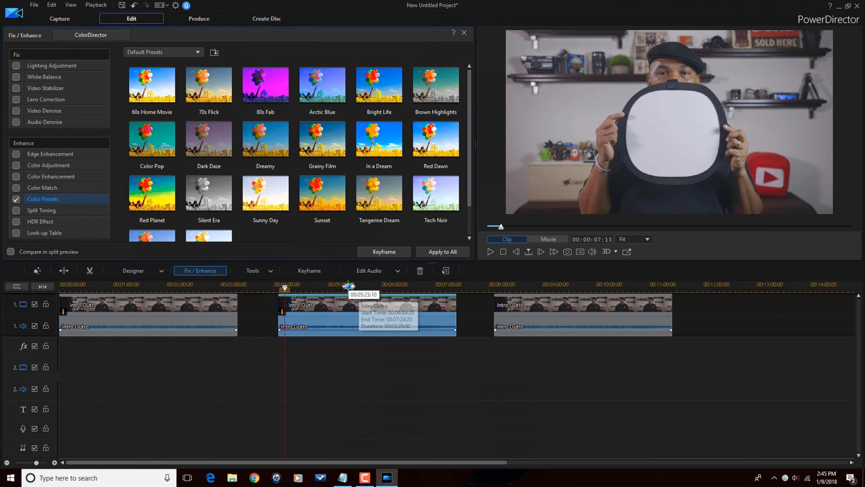
# - Compare the ColorDirector-graded second Intro Outro clip with the uncorrected third clip at matching frames
pyautogui.click(369, 288)
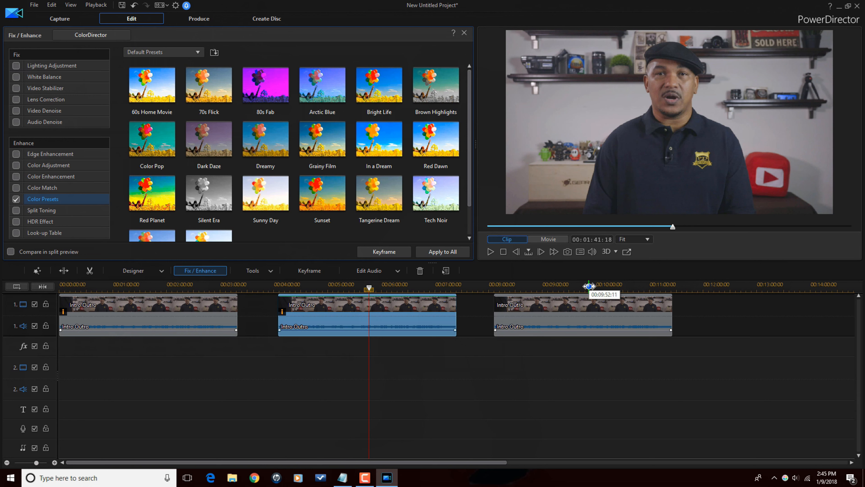
pyautogui.click(589, 286)
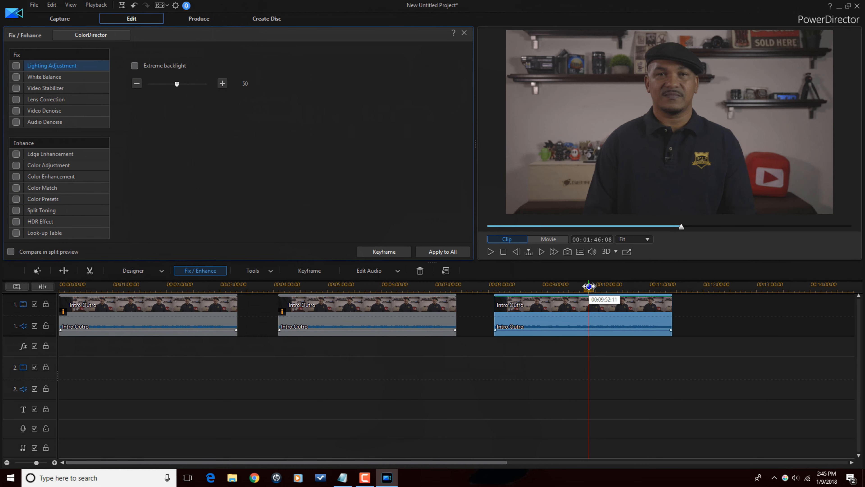
pyautogui.click(367, 288)
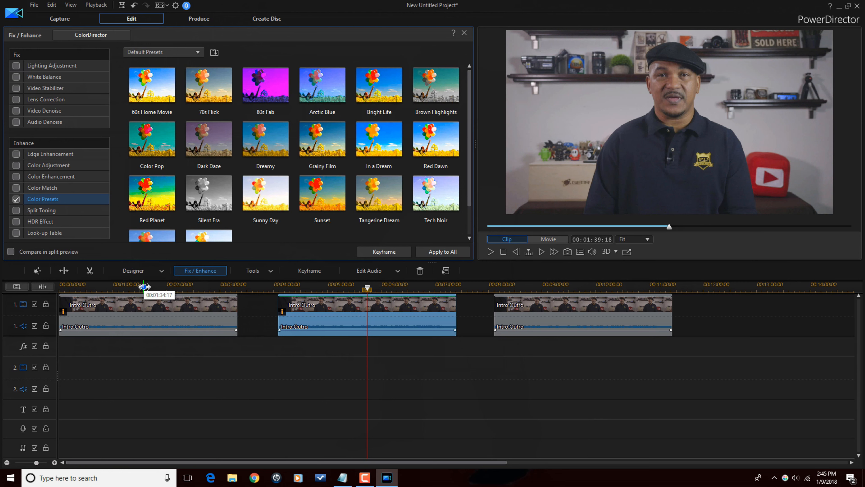
# - Compare the Fix / Enhance-corrected first Intro Outro clip with the ColorDirector-graded second clip at matching frames
pyautogui.click(143, 286)
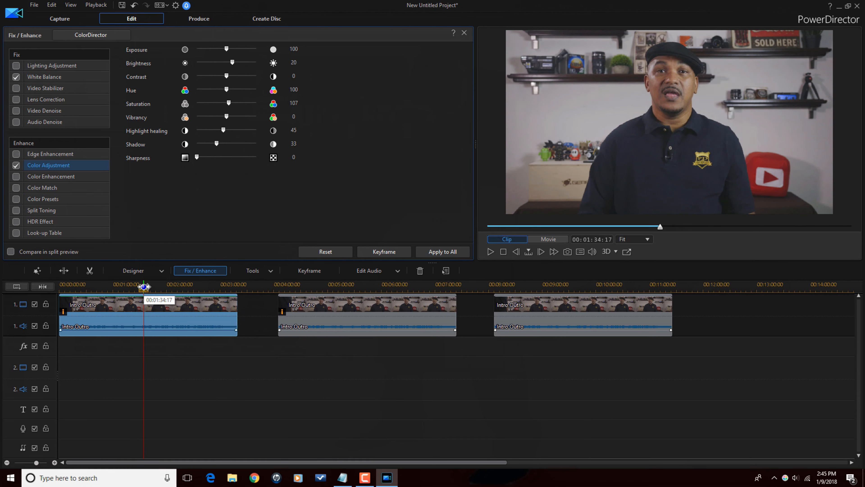
pyautogui.click(374, 285)
pyautogui.click(368, 287)
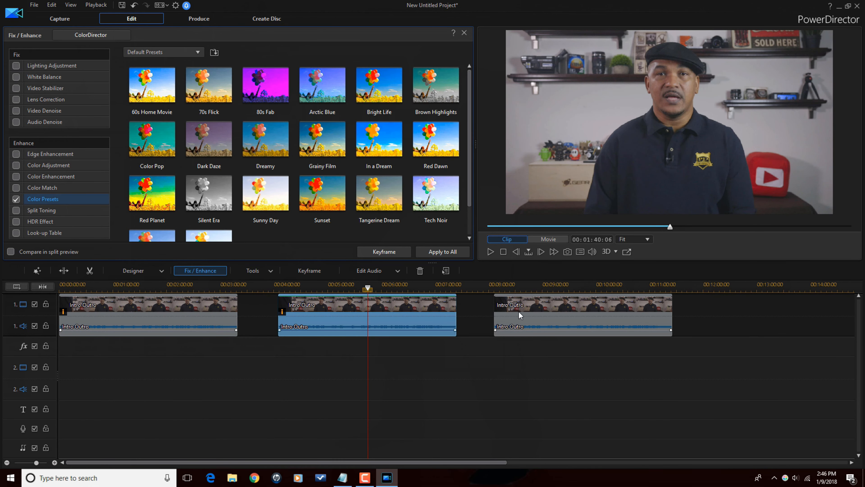
# - Open the third Intro Outro clip in ColorDirector and go to the frame with the white card at 00:00:08:20
pyautogui.click(585, 286)
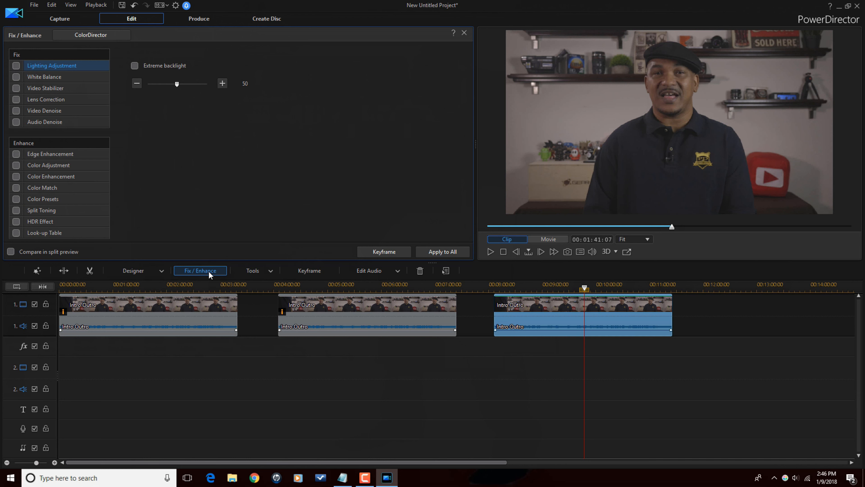
pyautogui.click(96, 37)
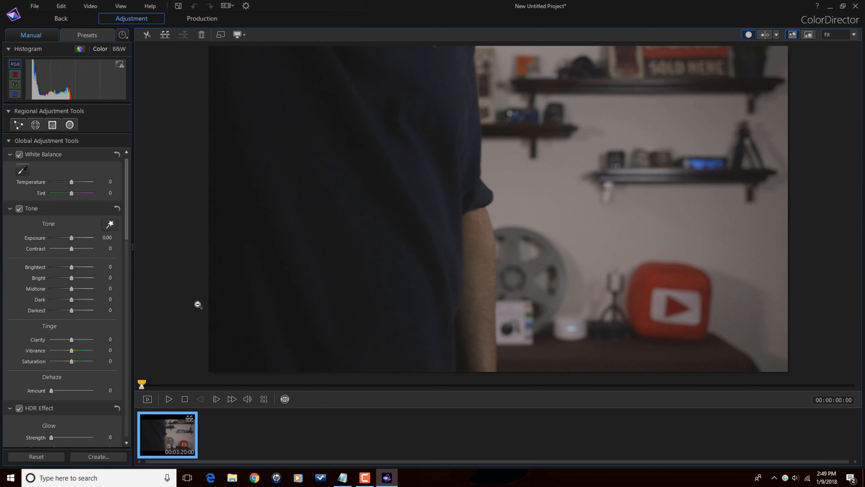
pyautogui.click(157, 386)
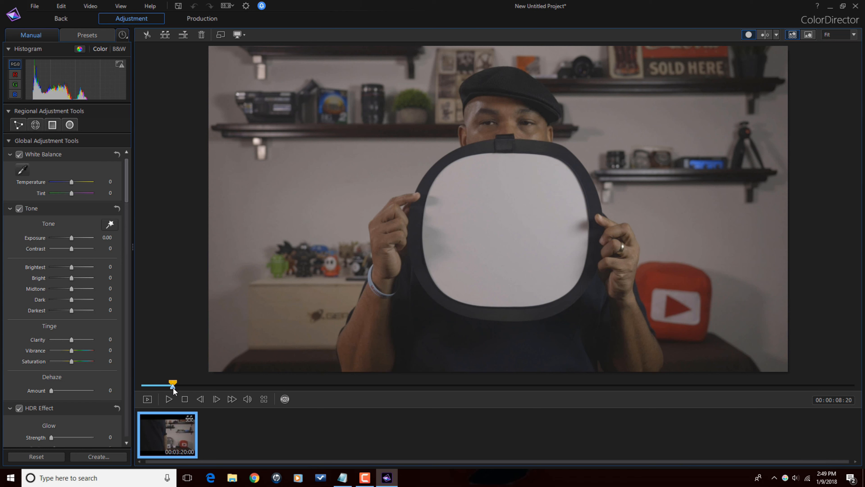
# - Add two points to the RGB Channel curve, slightly lowering the highlights and raising the shadows
pyautogui.moveTo(127, 176)
pyautogui.mouseDown()
pyautogui.moveTo(136, 240)
pyautogui.moveTo(139, 231)
pyautogui.mouseUp()
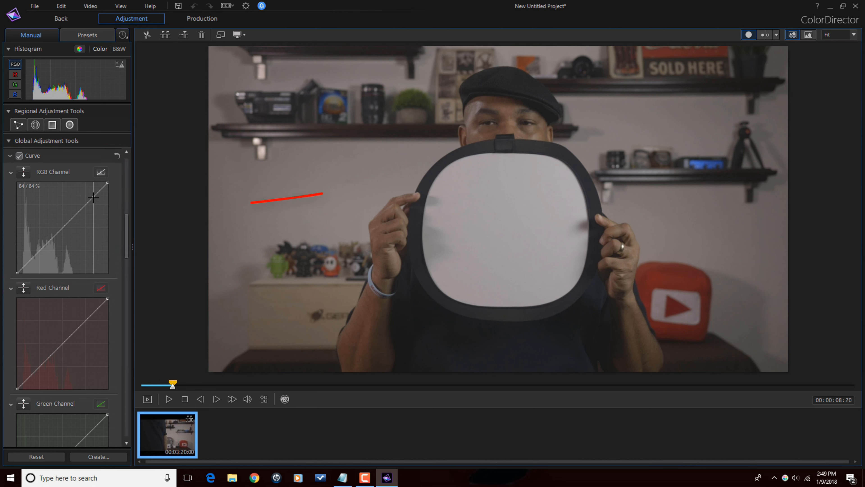
pyautogui.moveTo(94, 197); pyautogui.dragTo(95, 201)
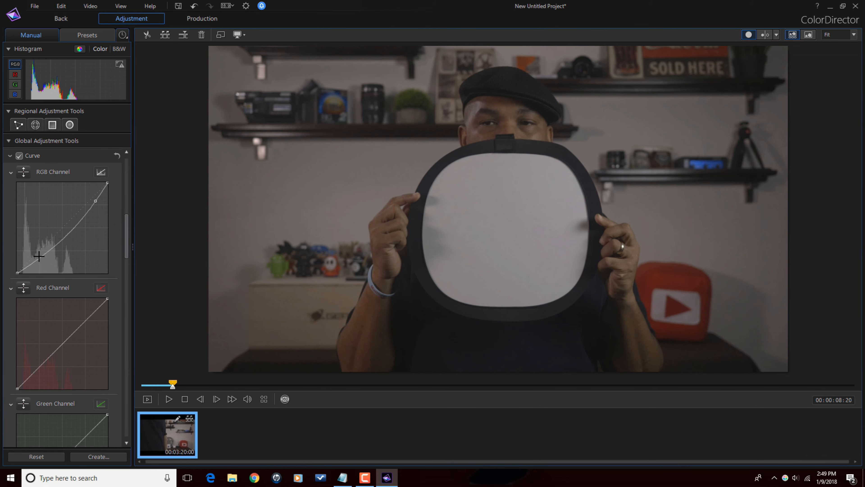
pyautogui.moveTo(34, 263); pyautogui.dragTo(31, 248)
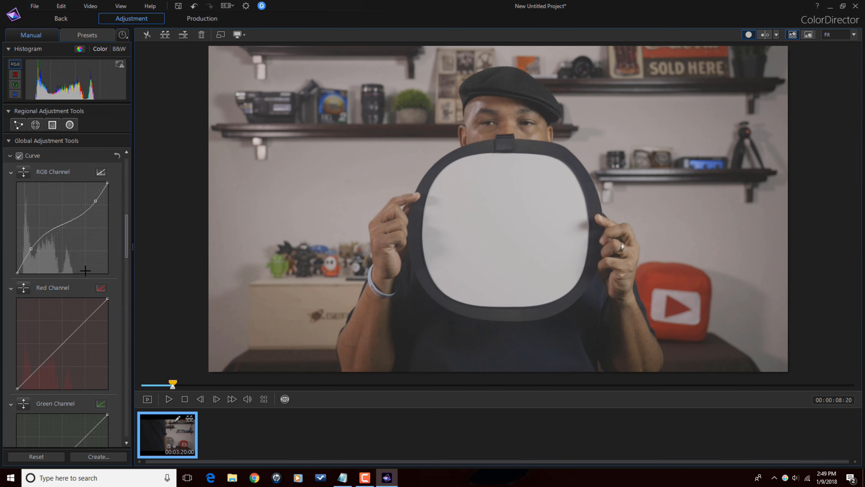
# - Fine-tune the highlight and shadow points on the RGB Channel curve with very small shifts
pyautogui.moveTo(128, 238)
pyautogui.mouseDown()
pyautogui.moveTo(123, 210)
pyautogui.moveTo(125, 229)
pyautogui.mouseUp()
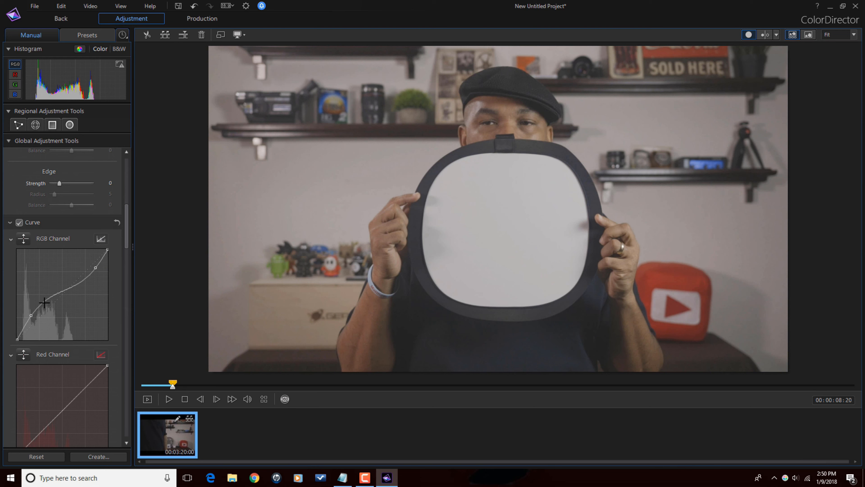
pyautogui.moveTo(127, 239)
pyautogui.mouseDown()
pyautogui.moveTo(125, 194)
pyautogui.moveTo(134, 255)
pyautogui.moveTo(132, 246)
pyautogui.mouseUp()
pyautogui.moveTo(30, 246); pyautogui.dragTo(31, 242)
pyautogui.moveTo(95, 194); pyautogui.dragTo(96, 195)
pyautogui.moveTo(30, 242); pyautogui.dragTo(31, 242)
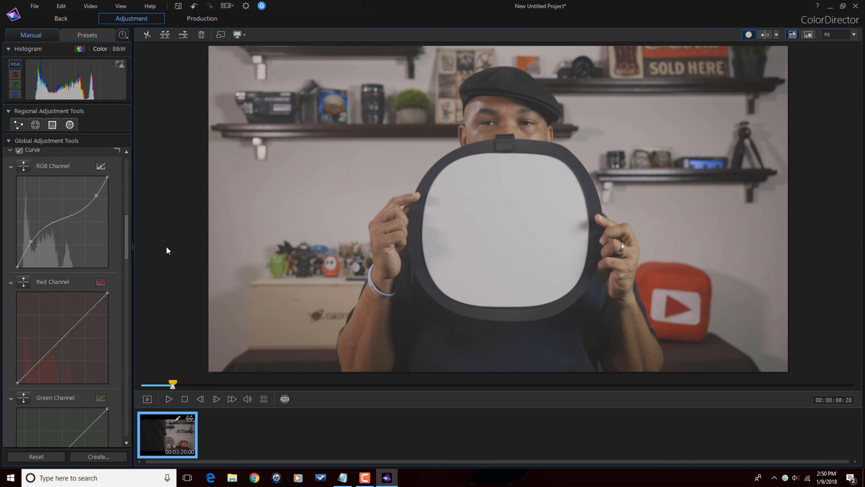
# - Return to PowerDirector with the curve adjustments applied and check the third Intro Outro clip at 00:00:49:21 and 00:01:44:07
pyautogui.scroll(2, 126, 242)
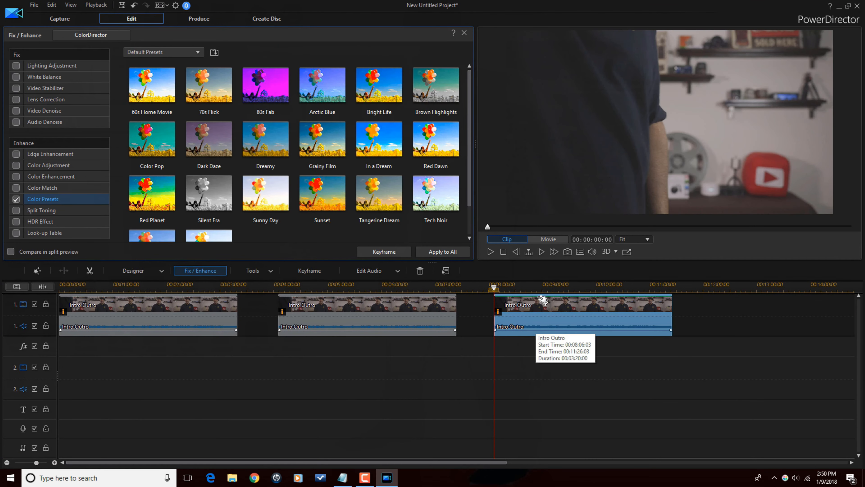
pyautogui.click(539, 291)
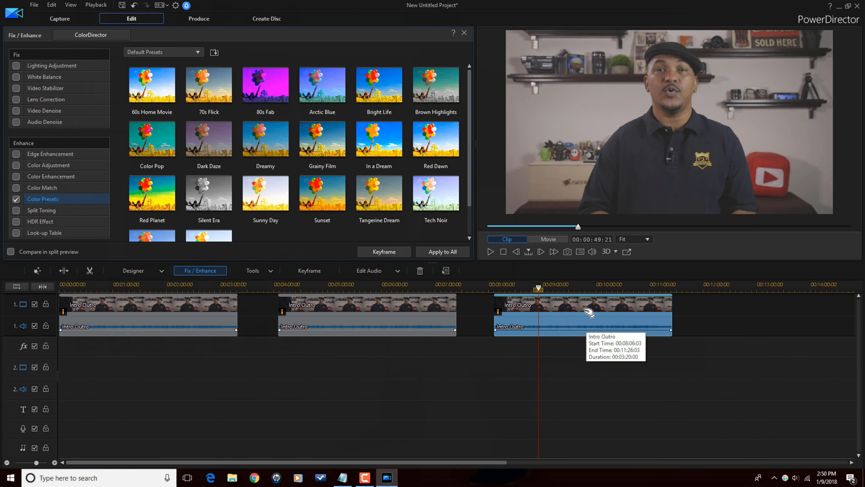
pyautogui.click(586, 289)
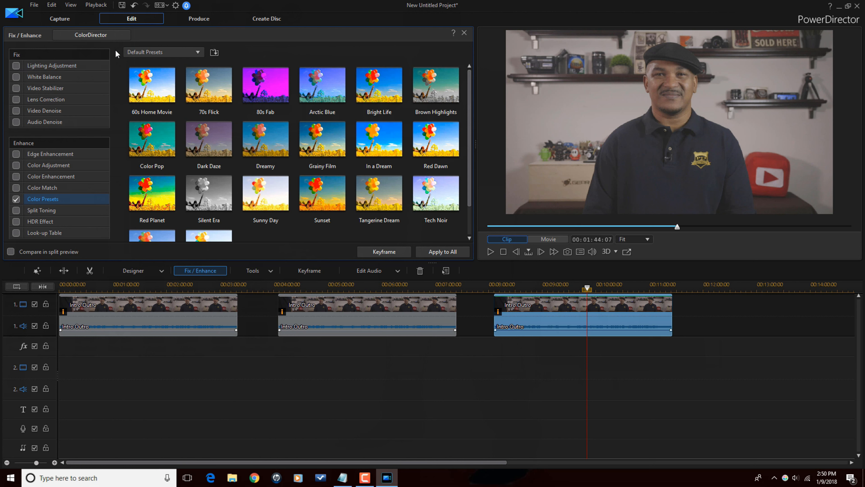
# - Add another Intro Outro.MTS copy after the third clip on track 1 and compare it with the graded third clip
pyautogui.click(464, 33)
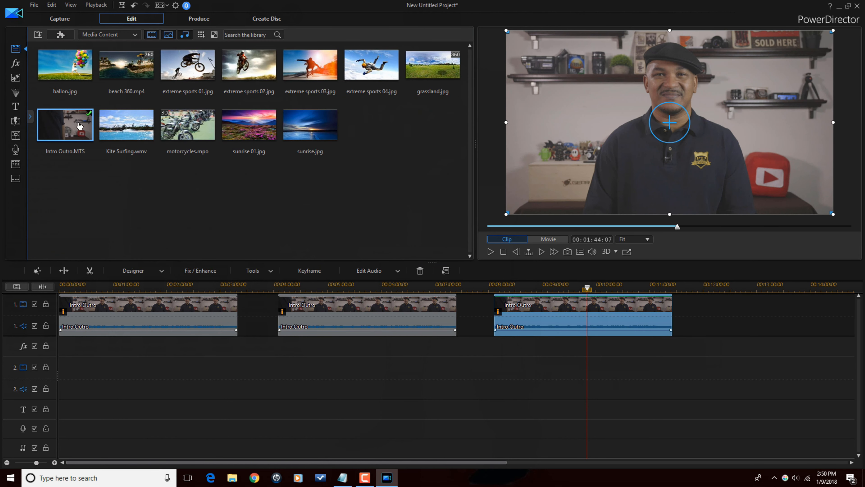
pyautogui.moveTo(89, 141); pyautogui.dragTo(780, 290)
pyautogui.click(779, 288)
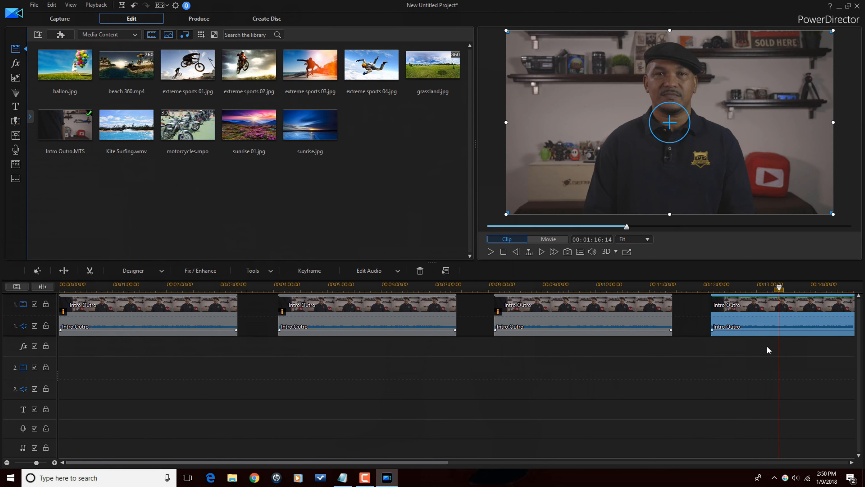
pyautogui.click(813, 287)
pyautogui.click(588, 288)
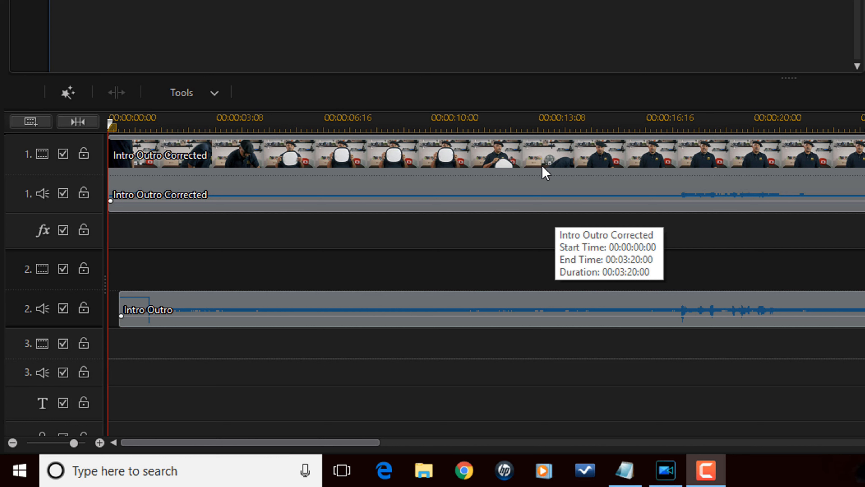
# - Check which audio editors are offered for the Intro Outro Corrected clip on track 1
pyautogui.click(554, 160)
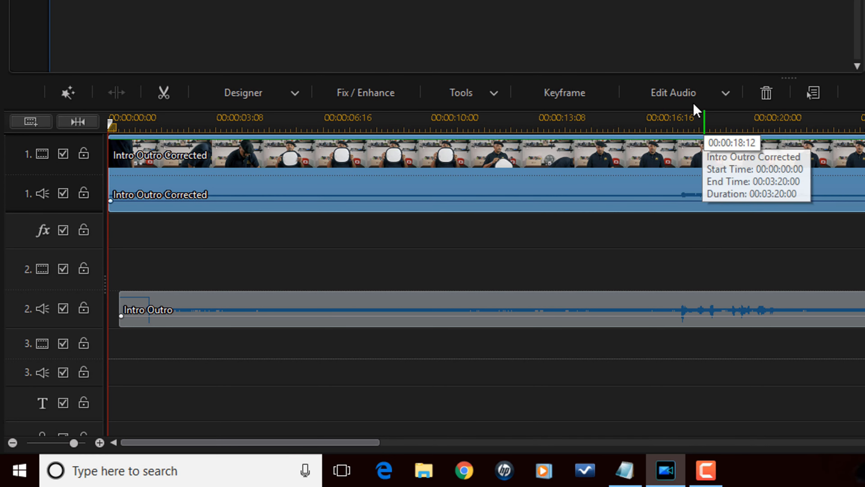
pyautogui.click(708, 93)
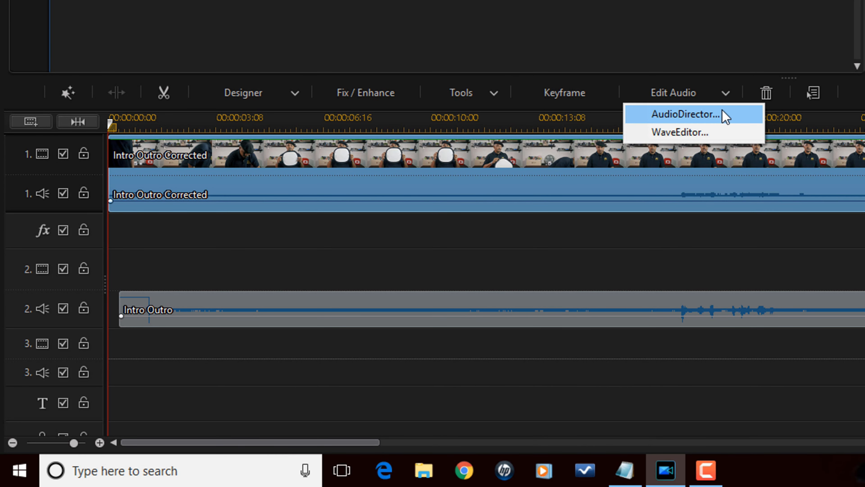
pyautogui.click(572, 251)
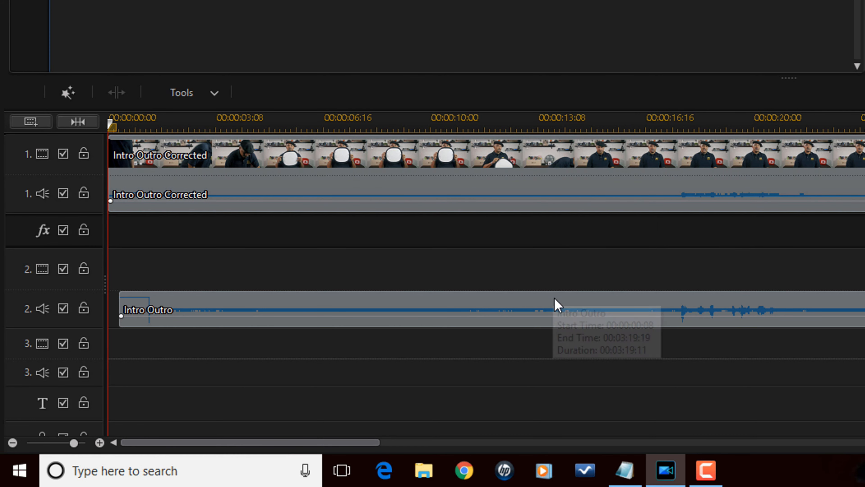
# - Open the Intro Outro audio clip on track 2 in AudioDirector
pyautogui.click(559, 304)
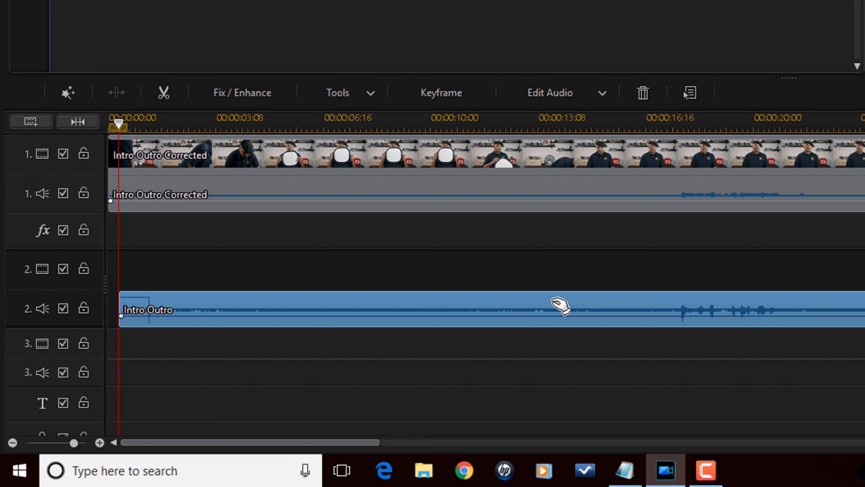
pyautogui.click(582, 89)
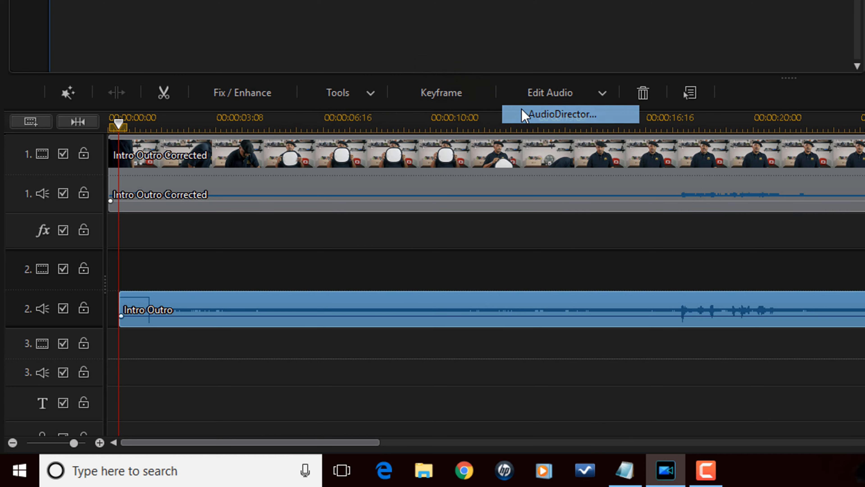
pyautogui.click(525, 114)
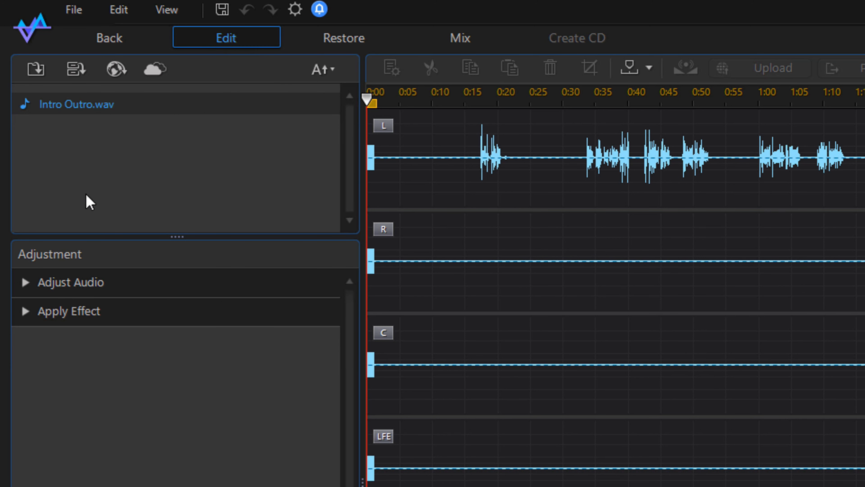
# - Open the Dynamic Range Control effect for Intro Outro.wav and set the Compressor Threshold to -15 dB
pyautogui.click(24, 318)
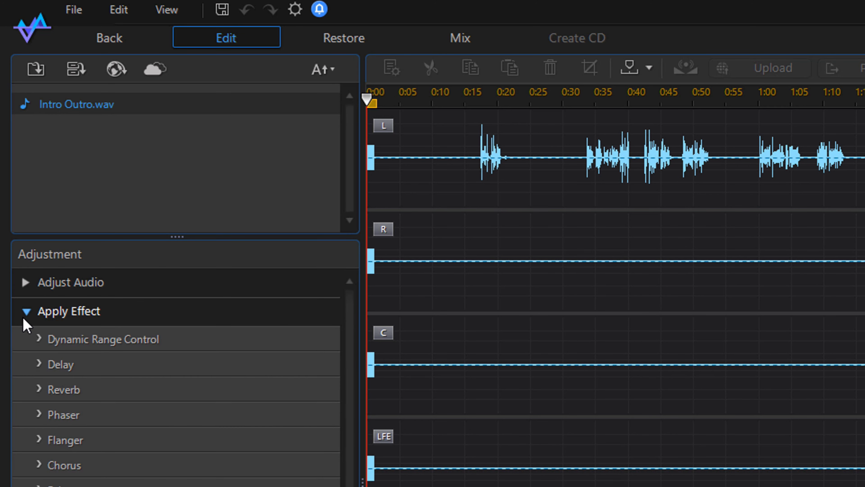
pyautogui.click(43, 348)
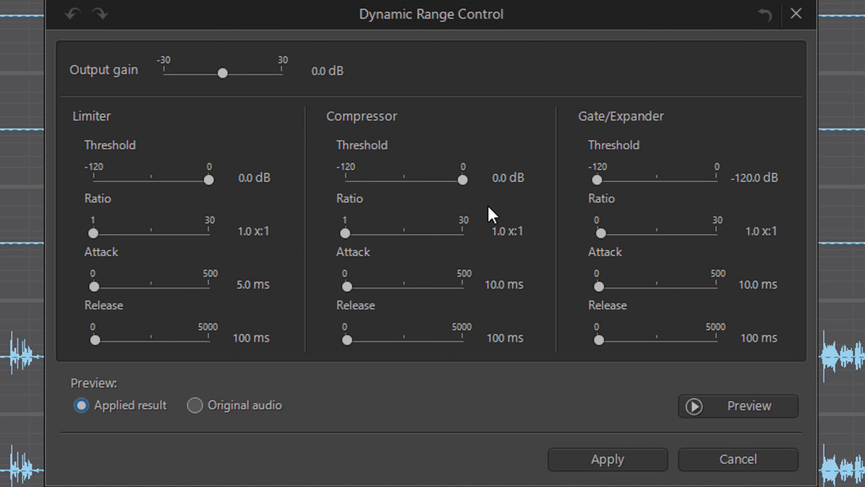
pyautogui.click(503, 181)
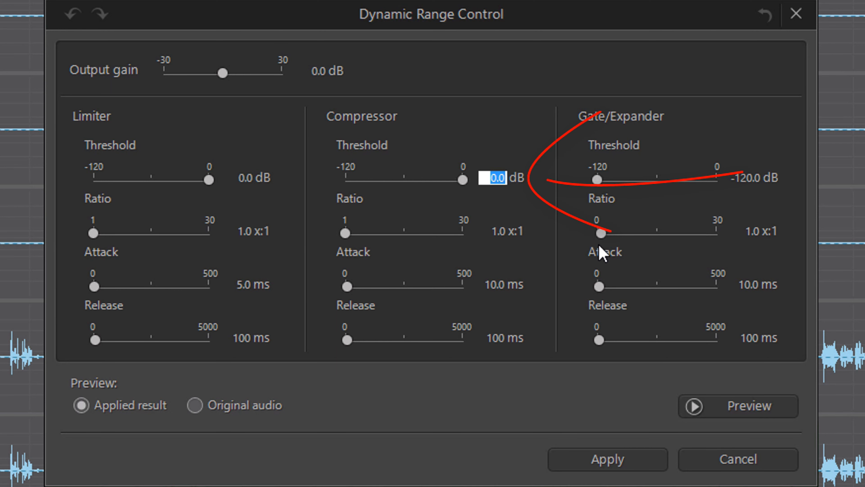
pyautogui.write('-15')
pyautogui.press('Return')
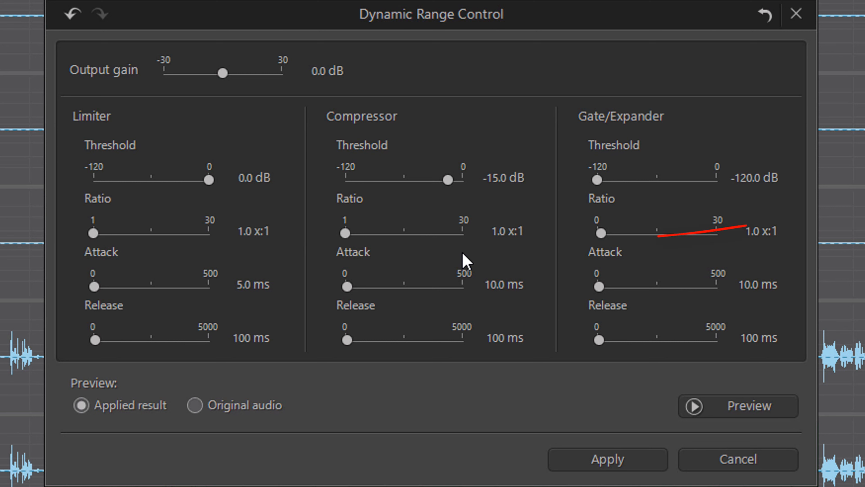
# - Set the Compressor Ratio to 2.5:1 and its Attack to 7 ms
pyautogui.click(499, 238)
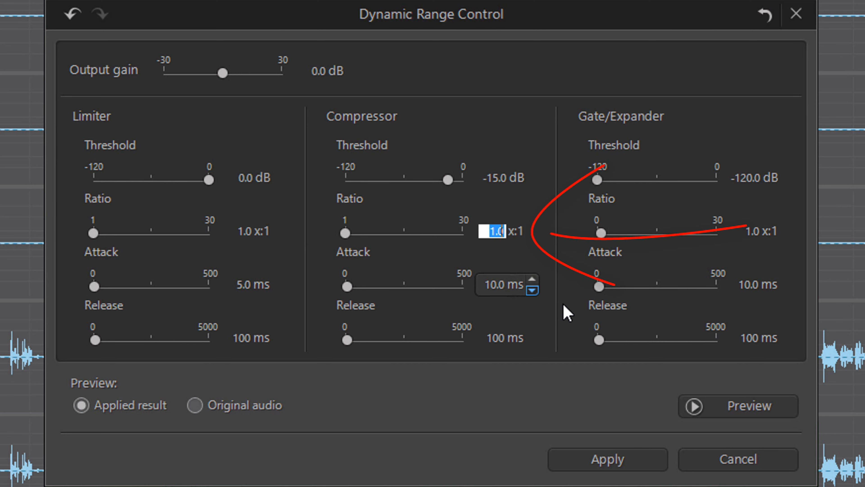
pyautogui.write('2.9')
pyautogui.press('Return')
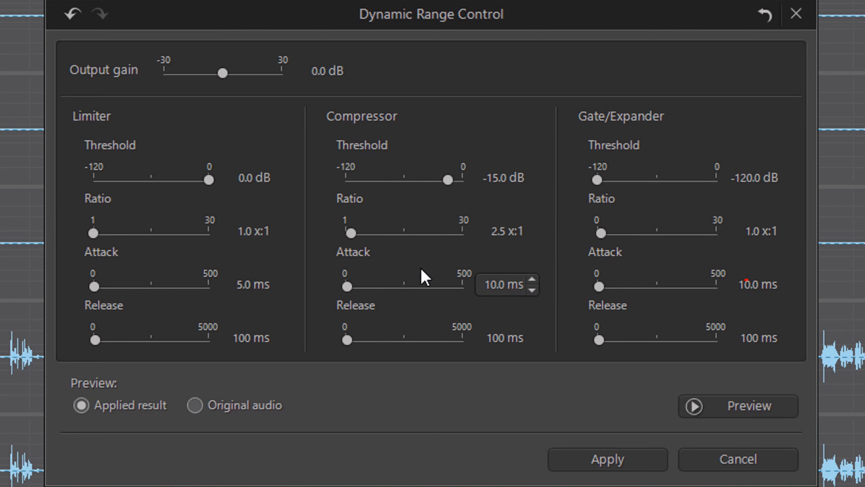
pyautogui.click(497, 291)
pyautogui.write('7')
pyautogui.press('Return')
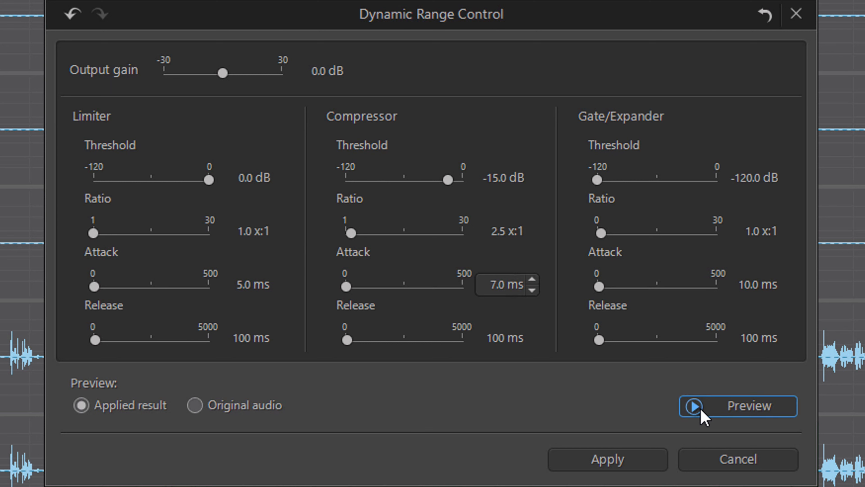
# - Apply the Dynamic Range Control settings with Applied result as the preview choice, and toggle the effect in the applied effects list
pyautogui.click(141, 411)
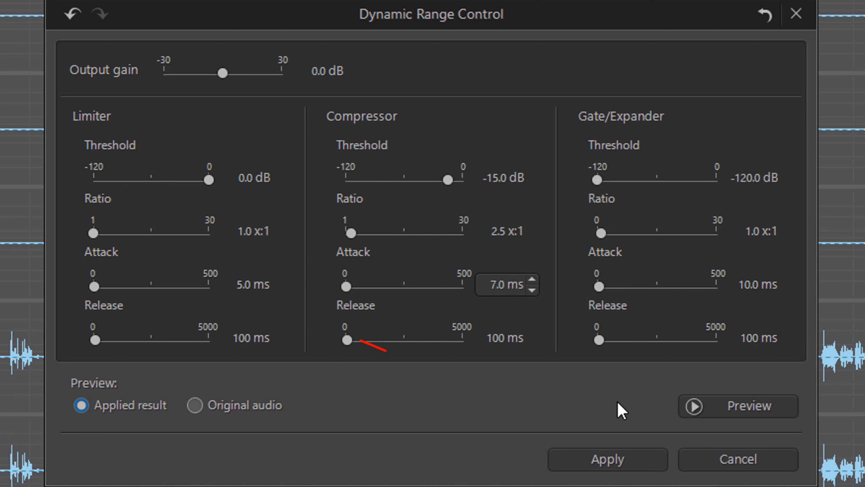
pyautogui.click(607, 464)
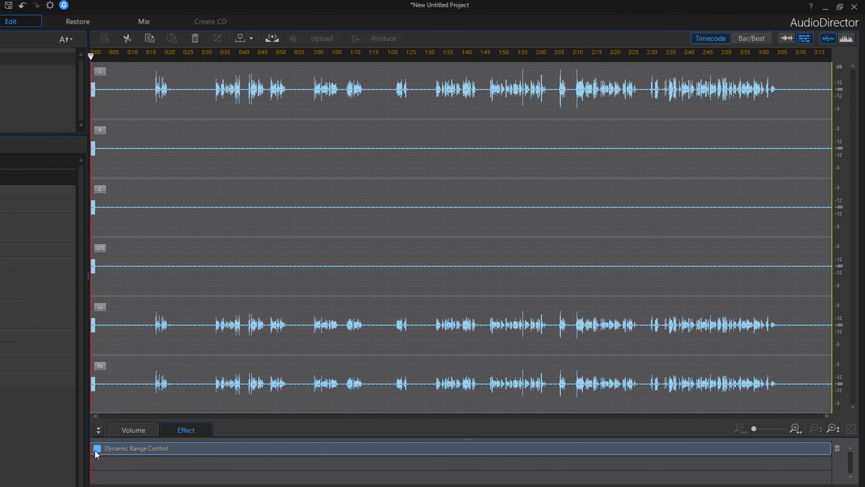
pyautogui.click(97, 449)
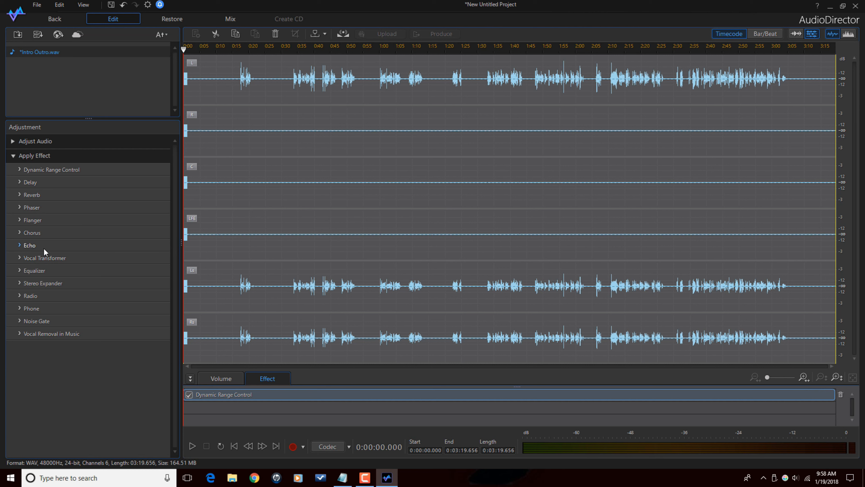
# - Add the Equalizer effect to Intro Outro.wav and choose its Custom preset
pyautogui.click(34, 270)
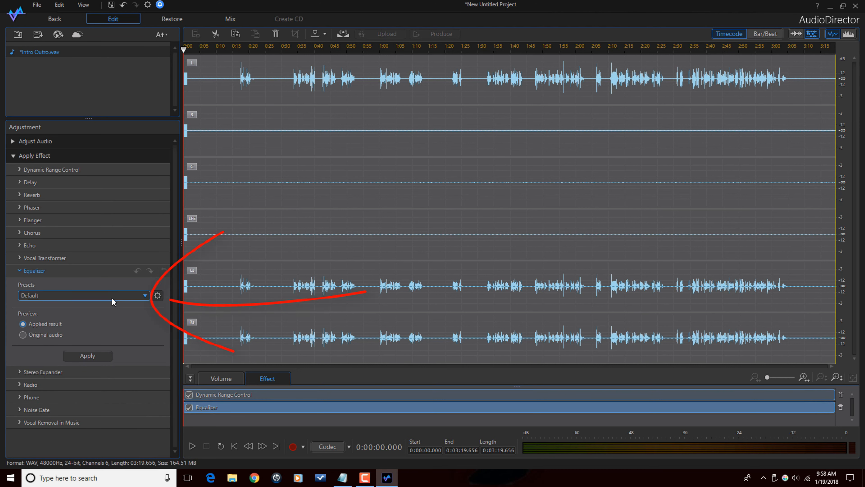
pyautogui.click(145, 296)
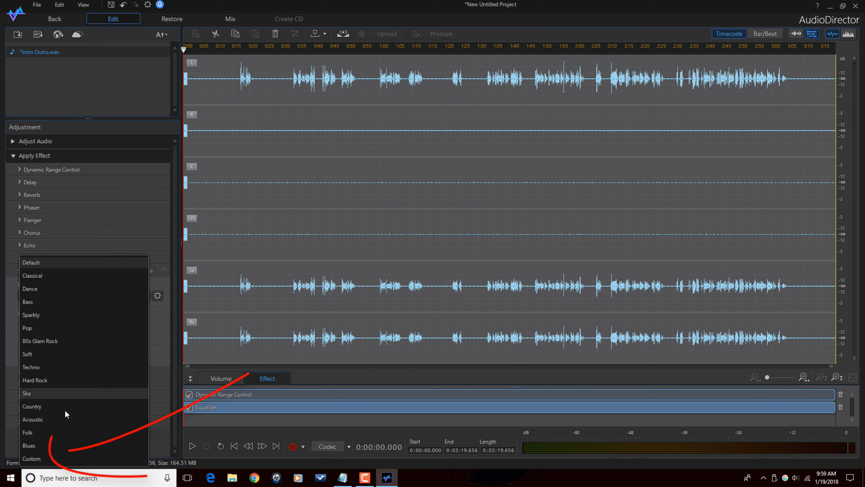
pyautogui.click(42, 459)
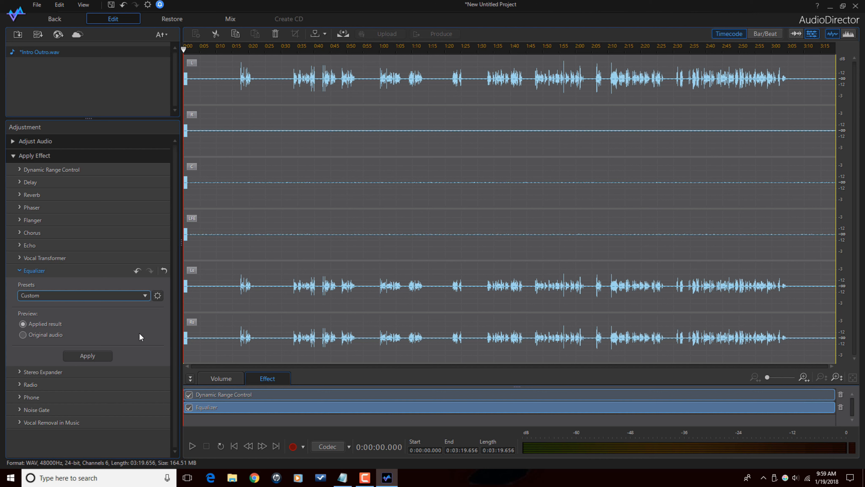
# - Open the Equalizer's detailed settings for the Custom preset and set the 250 band to 3
pyautogui.click(157, 296)
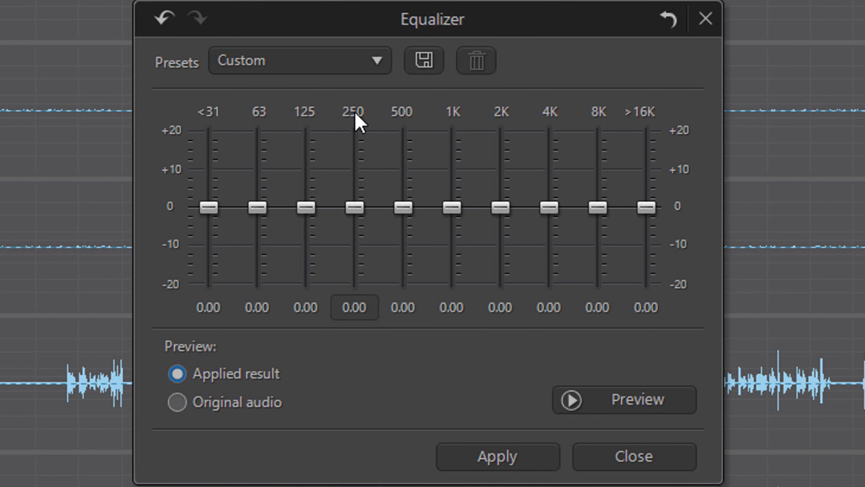
pyautogui.click(357, 307)
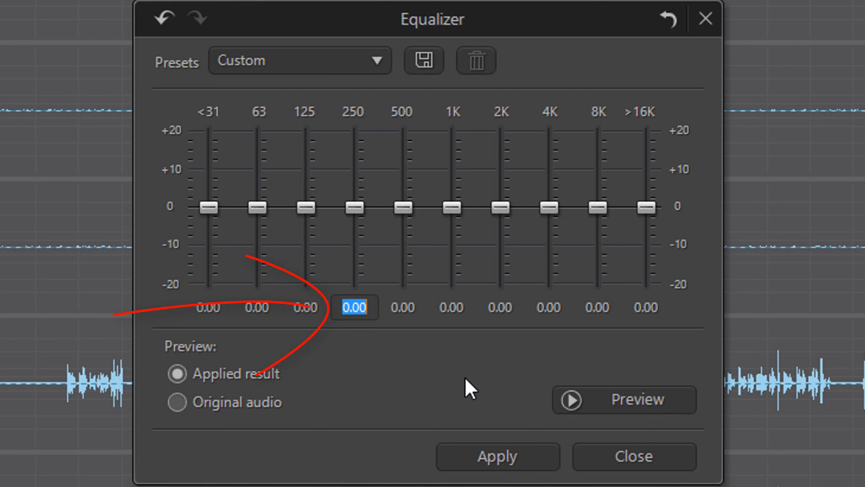
pyautogui.write('3')
pyautogui.press('Return')
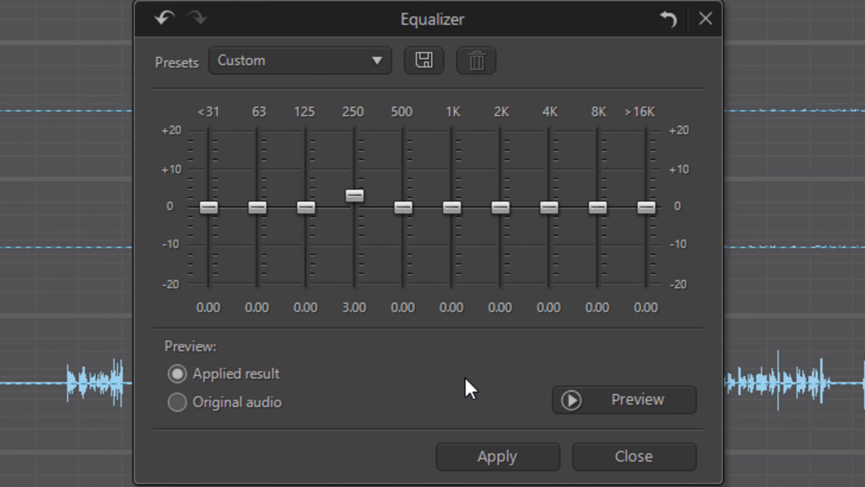
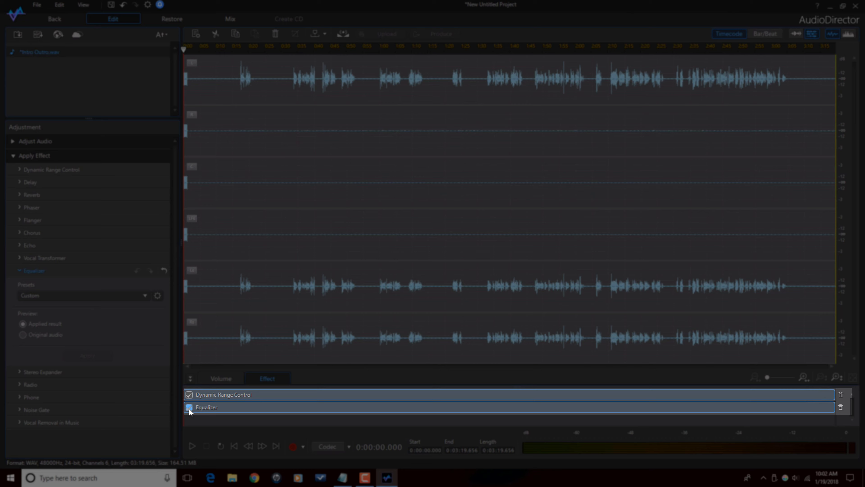
# - Toggle the Equalizer effect off and on in the applied effects list
pyautogui.click(189, 408)
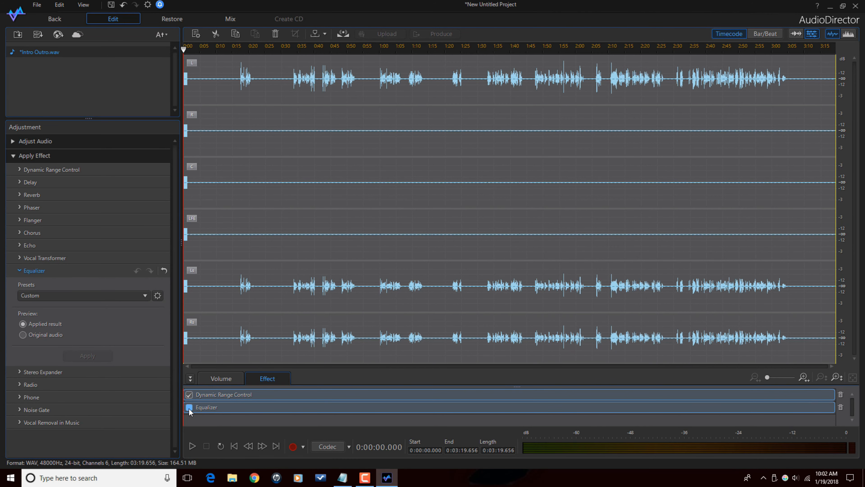
pyautogui.click(190, 408)
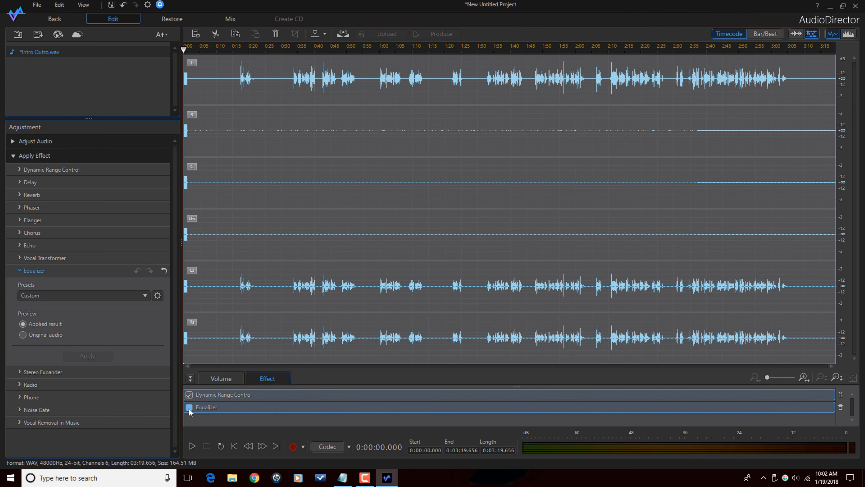
pyautogui.click(189, 408)
pyautogui.click(189, 407)
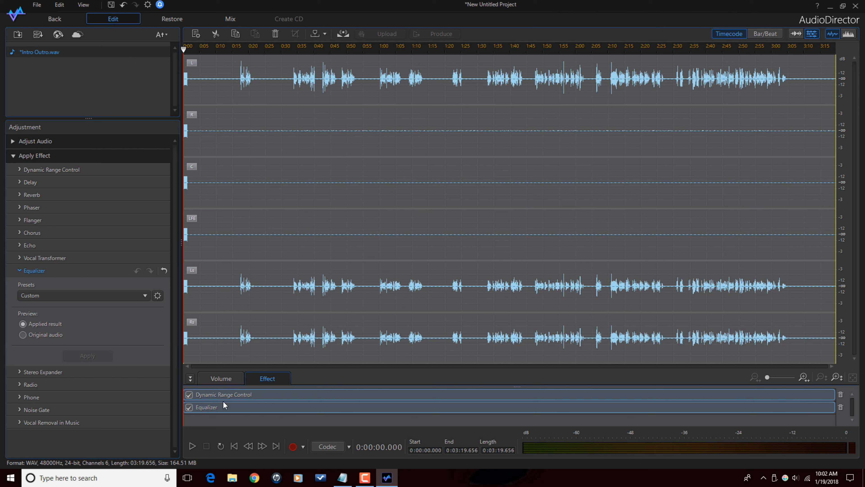
# - Reopen the applied Dynamic Range Control effect and set the Limiter Threshold to -2.5 dB
pyautogui.moveTo(227, 397)
pyautogui.click(821, 395)
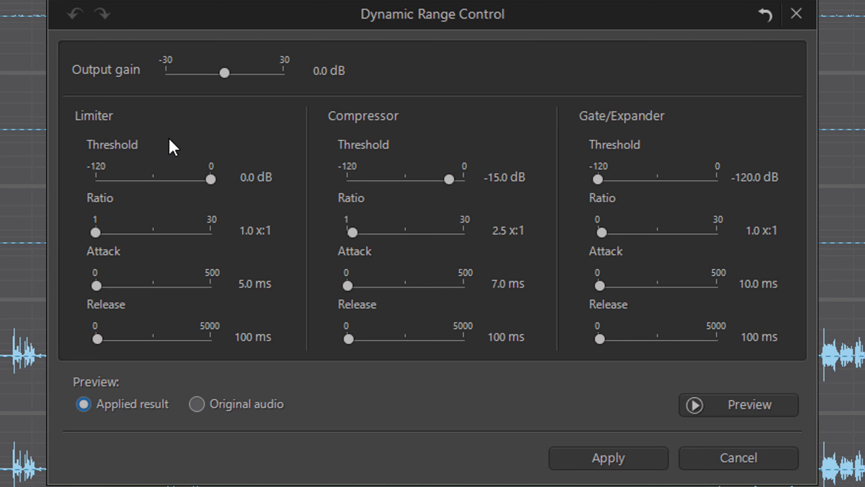
pyautogui.click(250, 180)
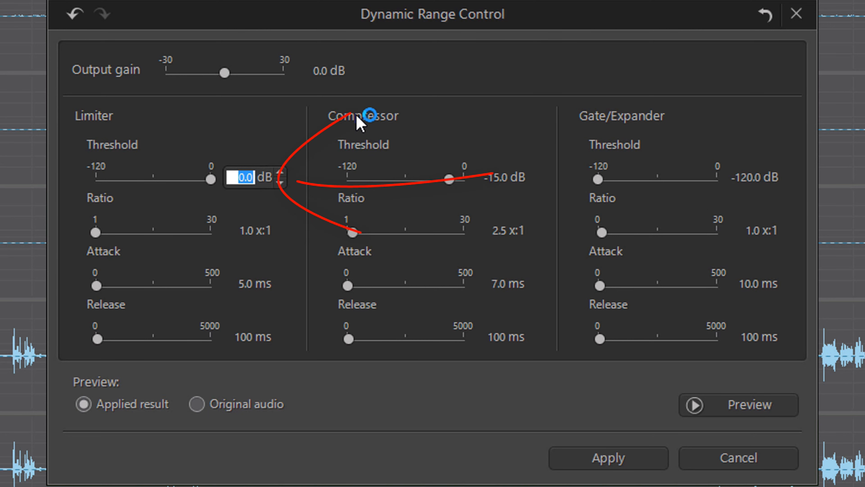
pyautogui.write('-2.5')
pyautogui.press('Return')
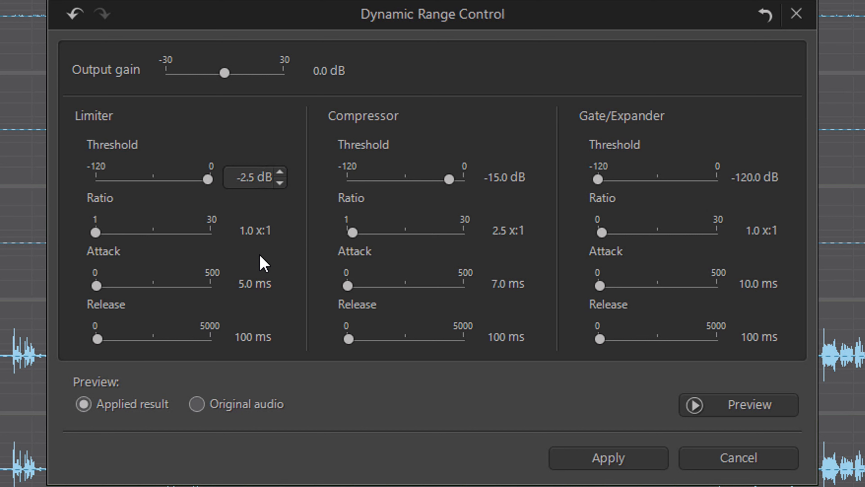
# - Set the Limiter Attack to 7 ms and apply the Dynamic Range Control settings
pyautogui.click(245, 290)
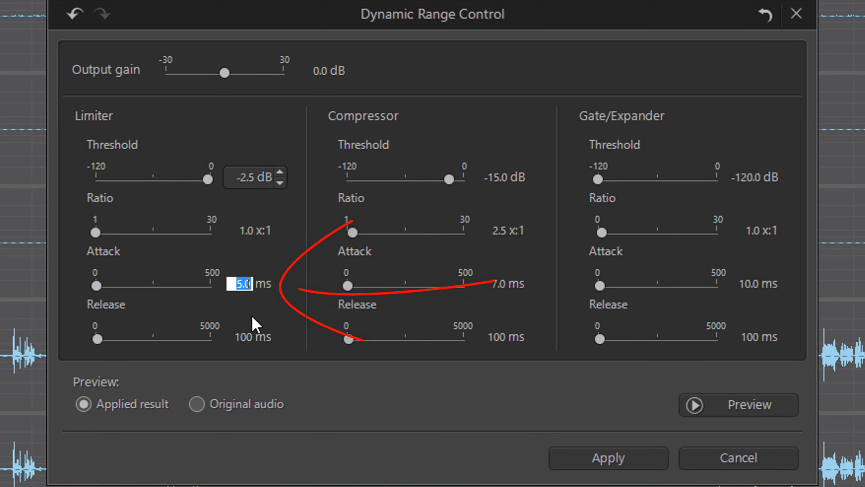
pyautogui.write('7')
pyautogui.press('Return')
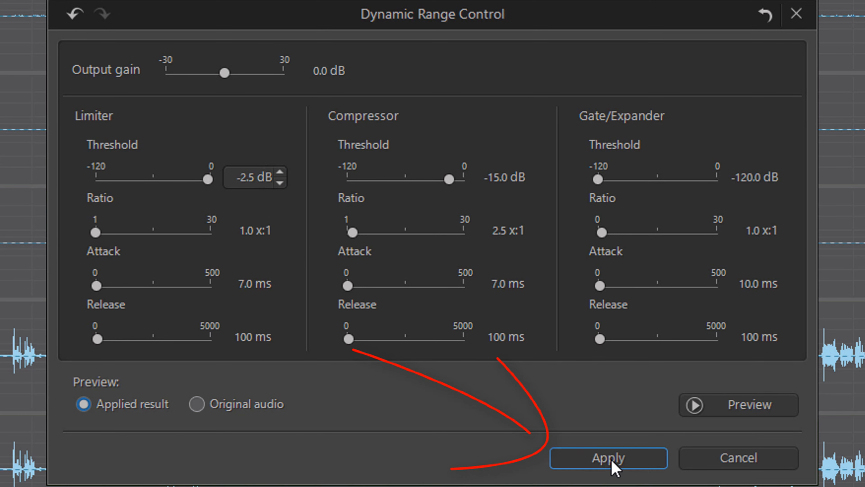
pyautogui.click(592, 460)
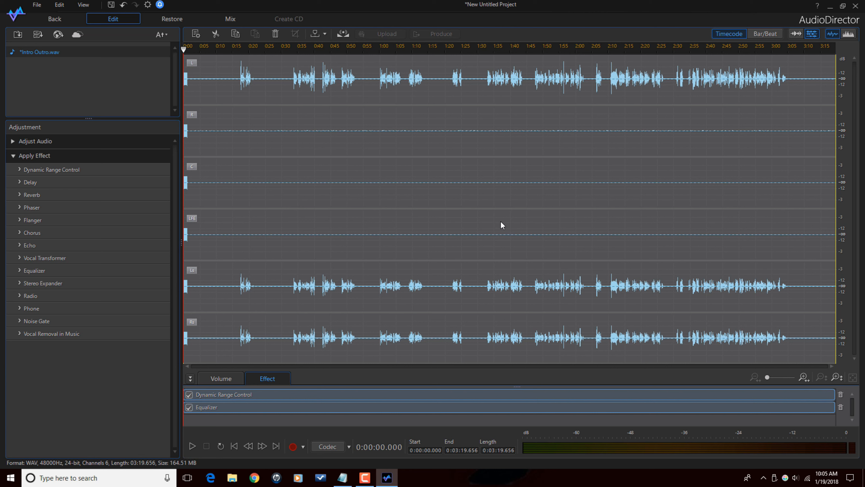
# - Switch to the Restore room, applying the edits to the working file, and select the silent range from about 0:21 to 0:31
pyautogui.click(170, 19)
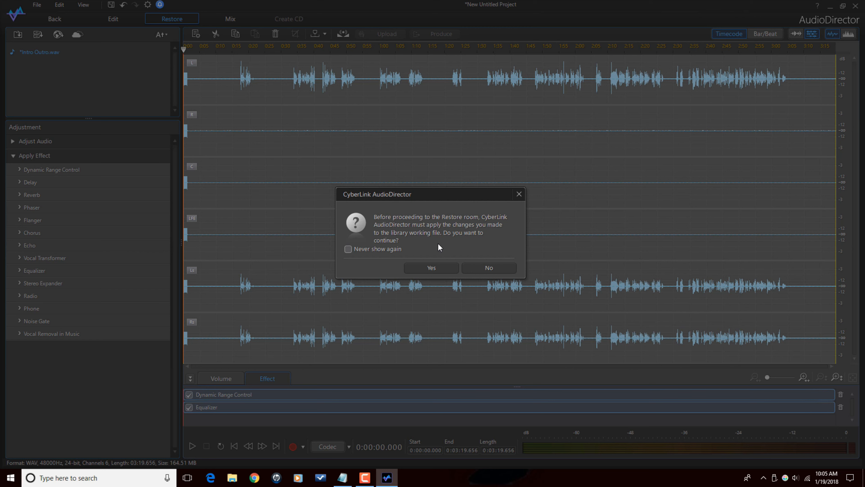
pyautogui.click(431, 268)
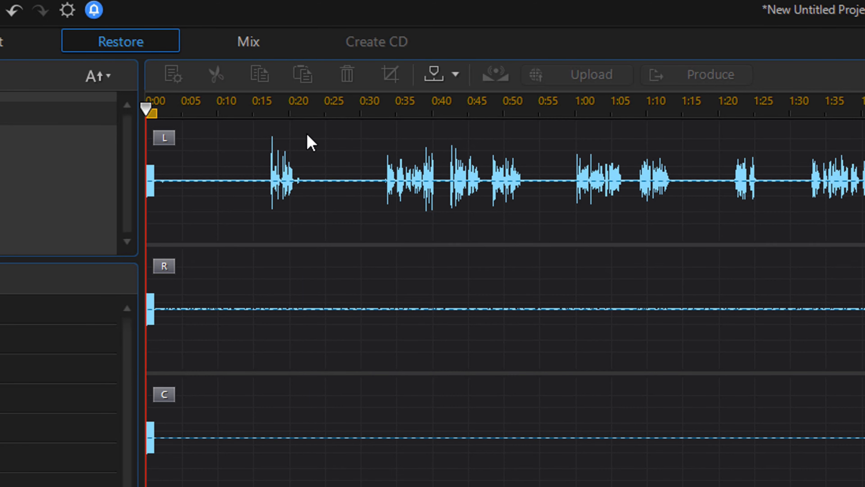
pyautogui.moveTo(307, 134); pyautogui.dragTo(375, 148)
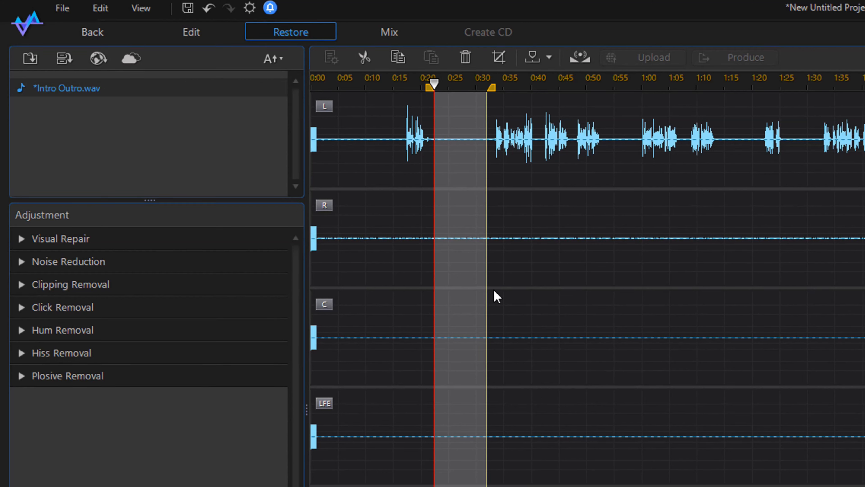
# - Start Noise Reduction on the selected range and choose the Noise Reduction method instead of Auto Denoise
pyautogui.click(23, 266)
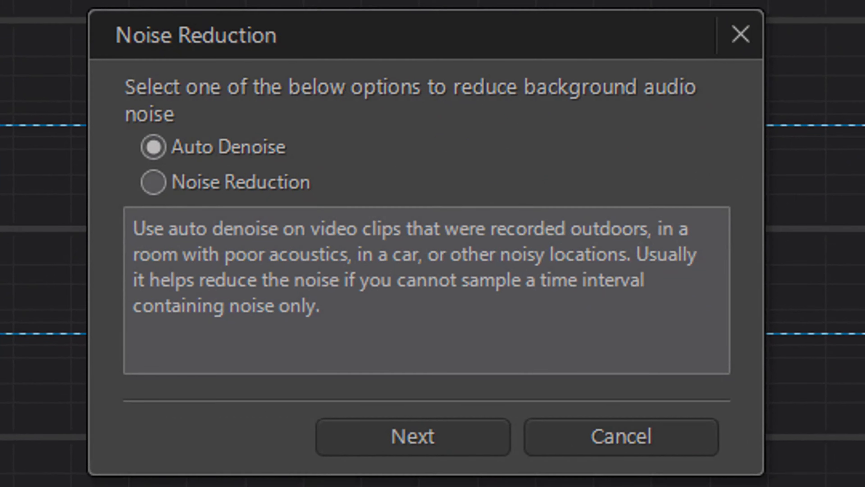
pyautogui.click(270, 181)
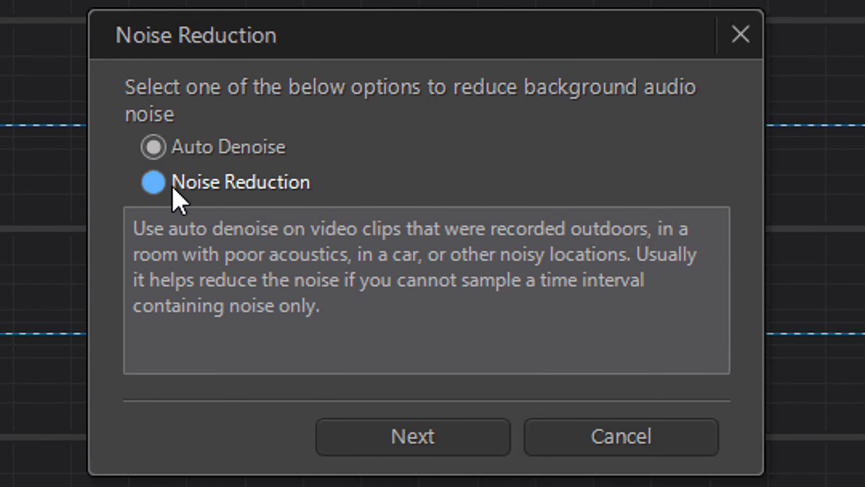
pyautogui.click(153, 184)
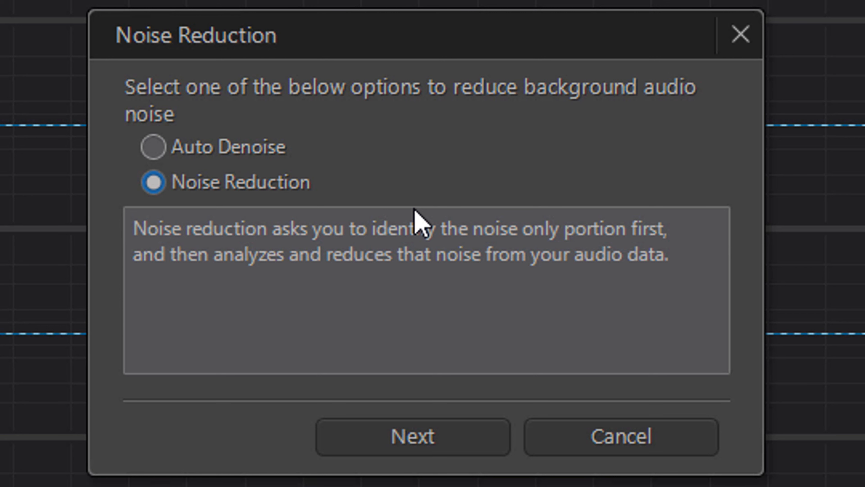
pyautogui.click(397, 439)
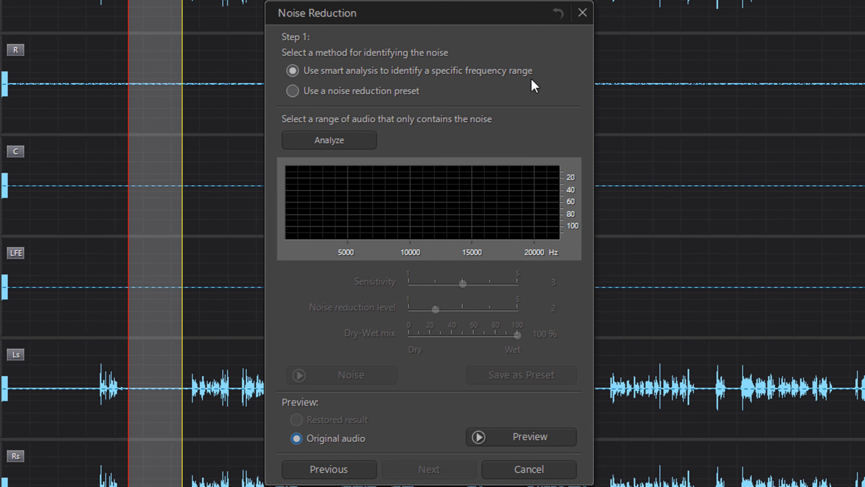
# - Analyze the selected noise-only range and apply the noise reduction to the entire audio content
pyautogui.click(351, 147)
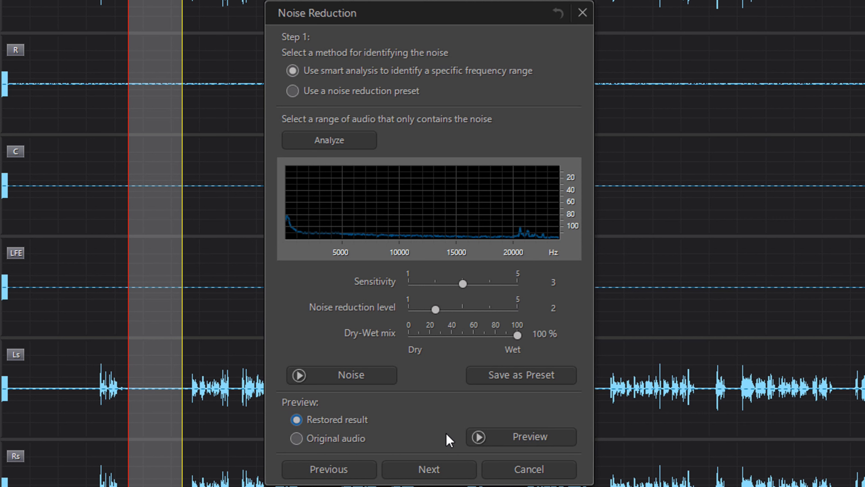
pyautogui.click(429, 470)
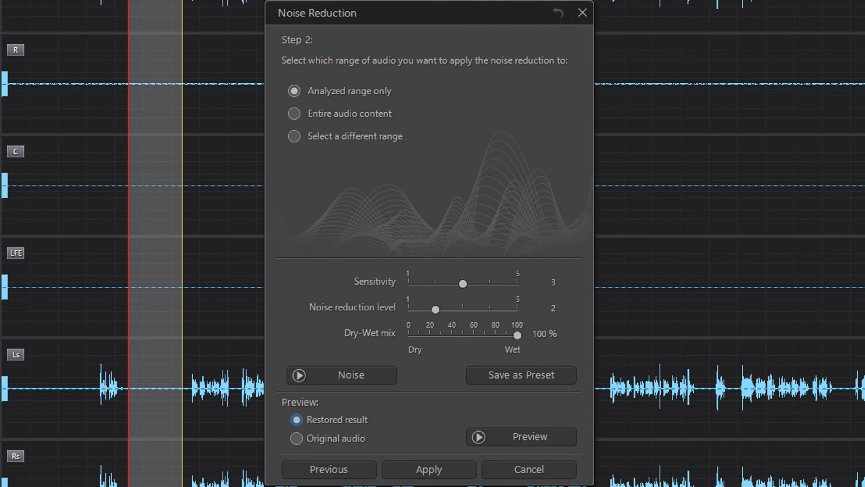
pyautogui.click(295, 114)
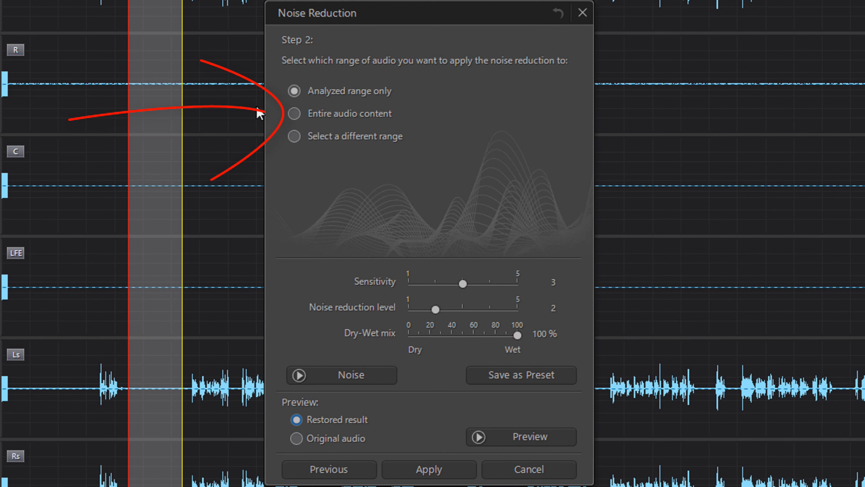
pyautogui.click(294, 116)
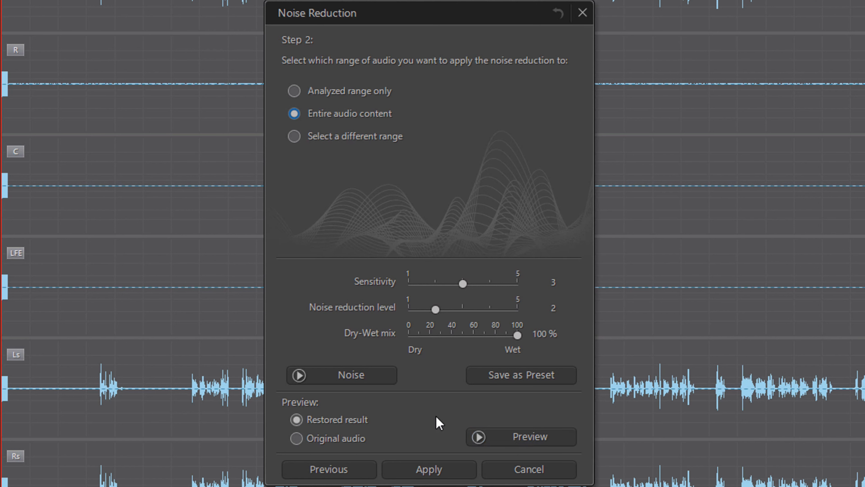
pyautogui.click(430, 469)
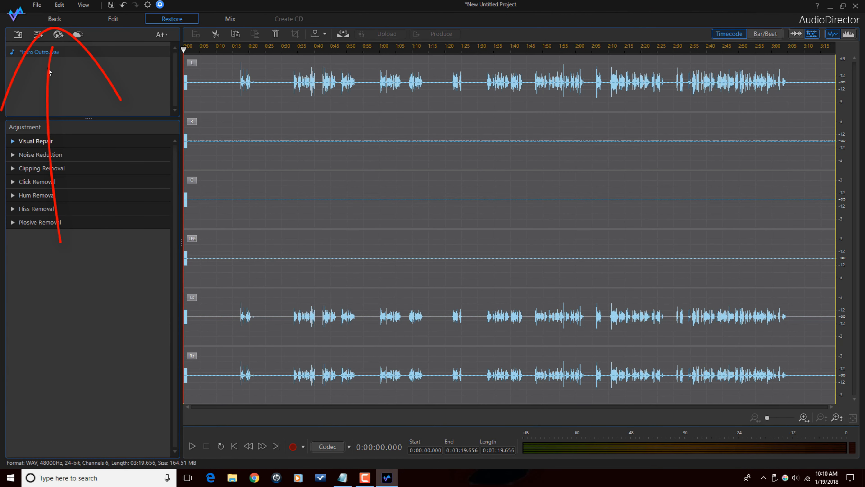
# - Return to PowerDirector and save the modifications to the audio file
pyautogui.click(46, 18)
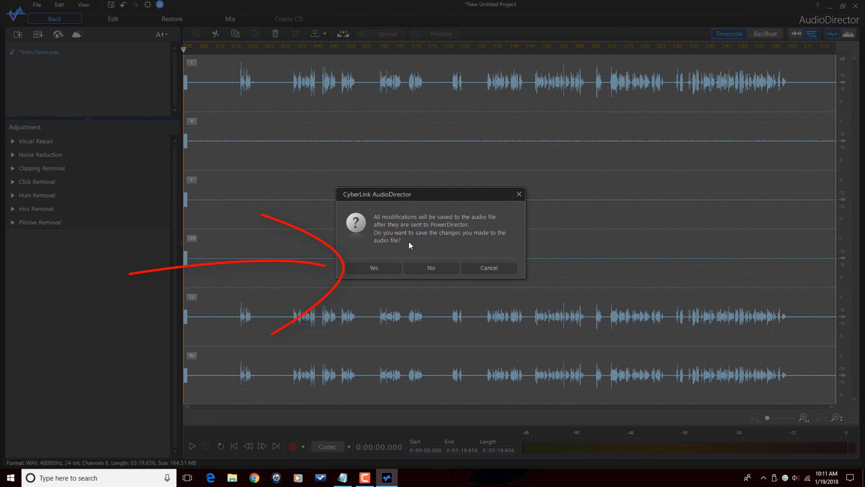
pyautogui.click(386, 271)
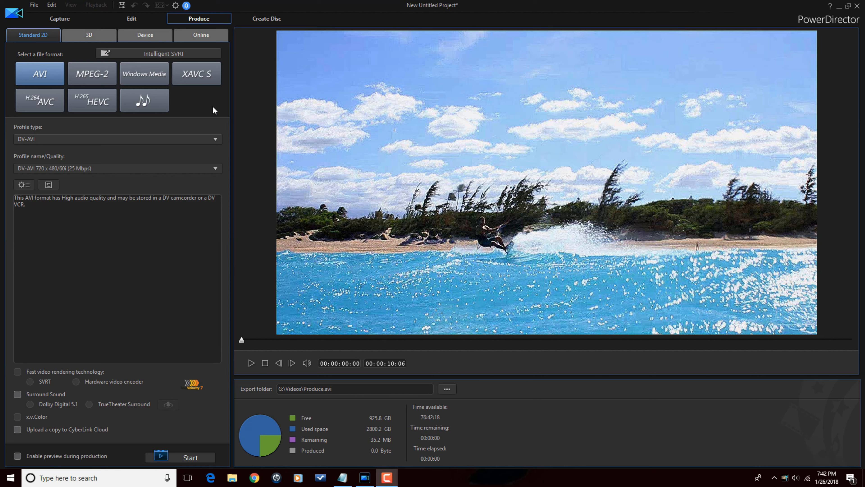
# - Look through the production settings of the MPEG-2, Windows Media, XAVC S and H.264 AVC file formats
pyautogui.click(90, 75)
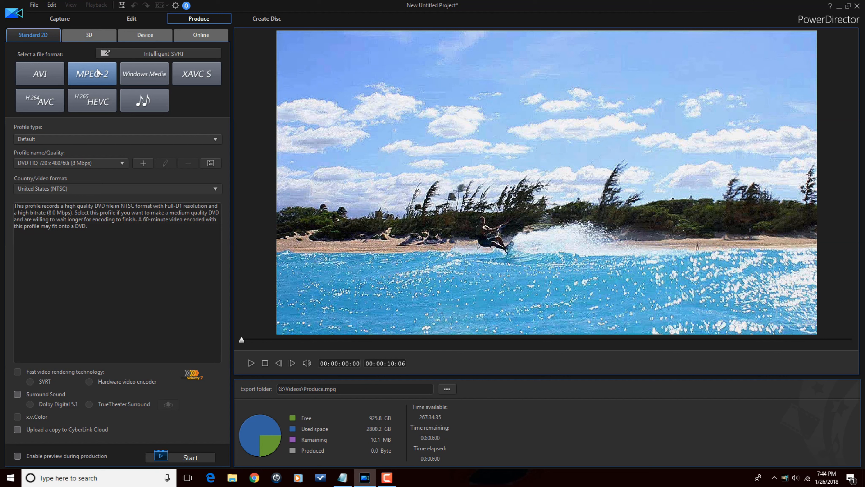
pyautogui.click(136, 75)
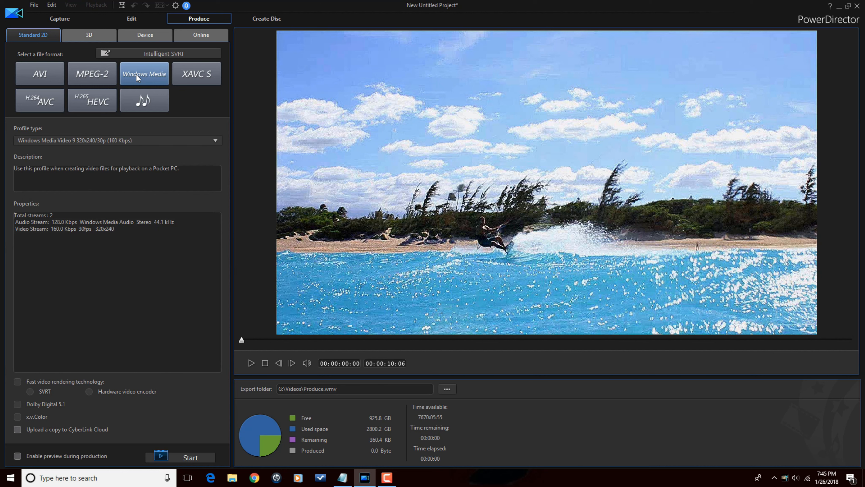
pyautogui.click(209, 77)
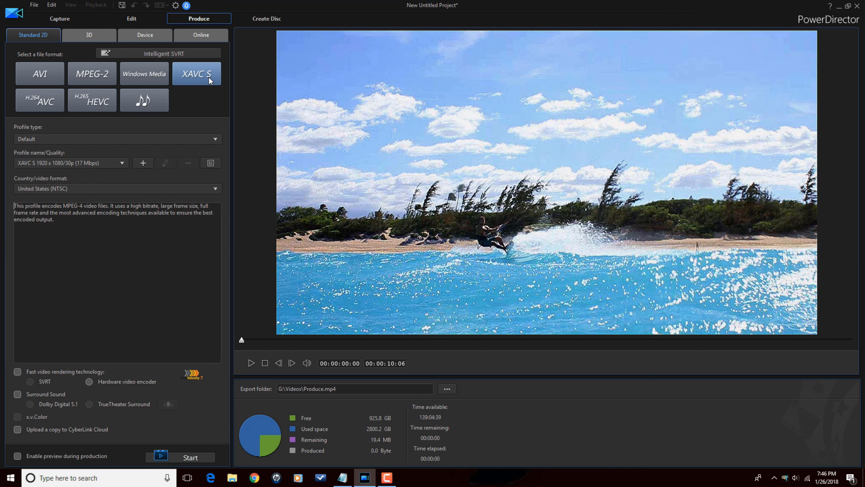
pyautogui.click(45, 100)
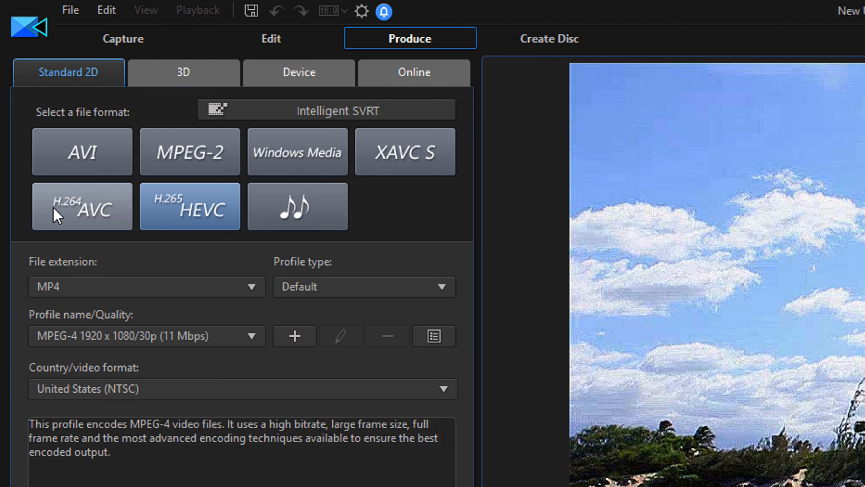
# - Set the output to H.264 AVC with the MP4 file extension and an MPEG-4 1920 x 1080 profile at 16 Mbps
pyautogui.click(68, 214)
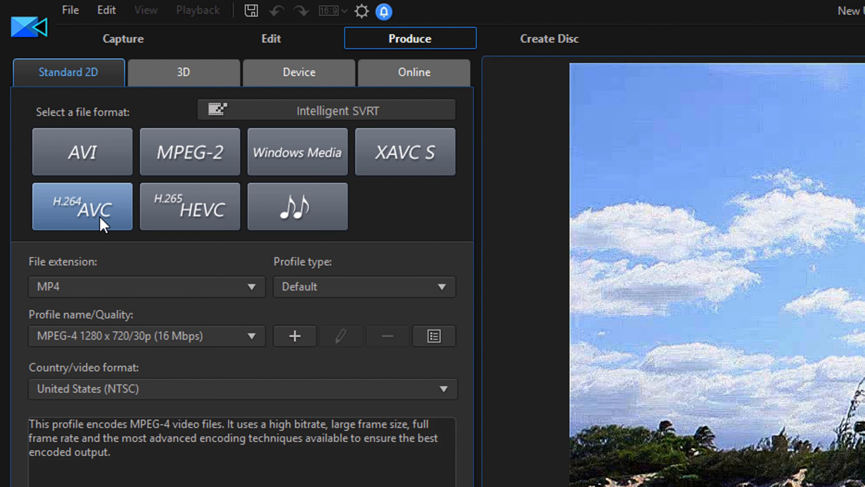
pyautogui.click(189, 292)
pyautogui.click(113, 328)
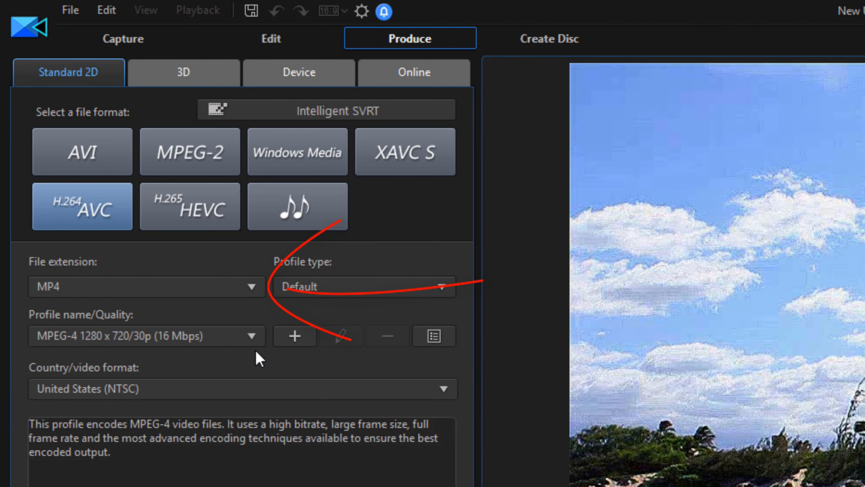
pyautogui.click(206, 342)
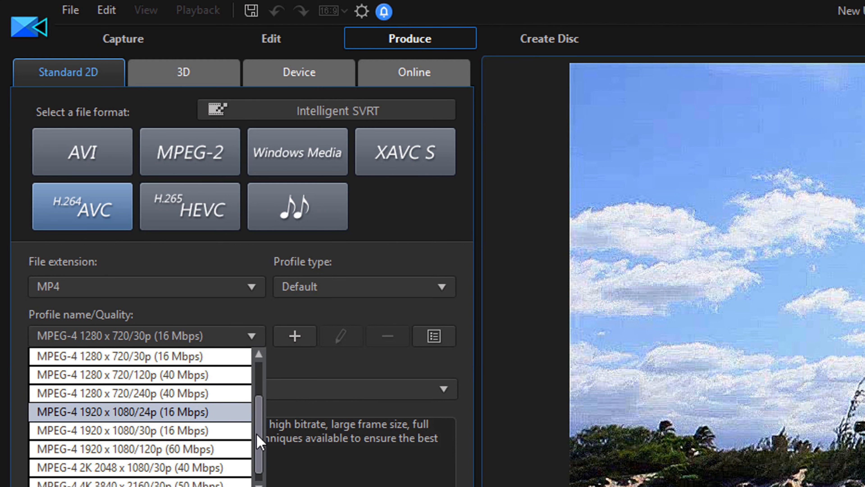
pyautogui.scroll(-1, 257, 440)
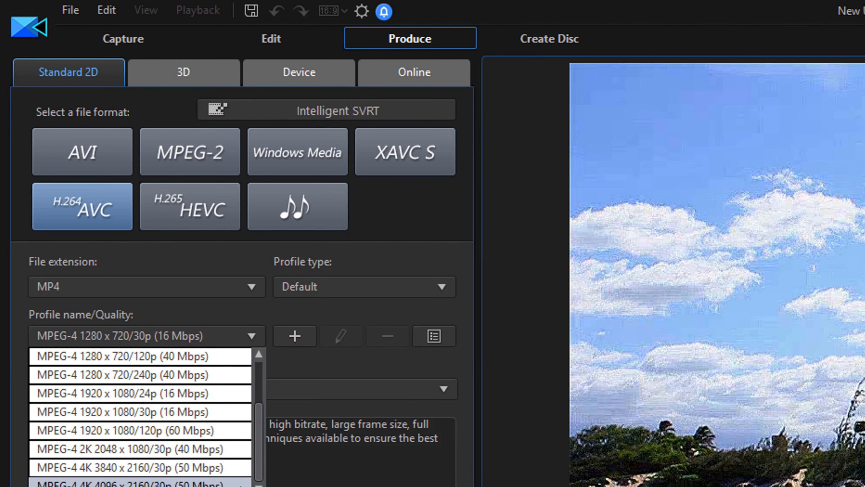
pyautogui.click(208, 396)
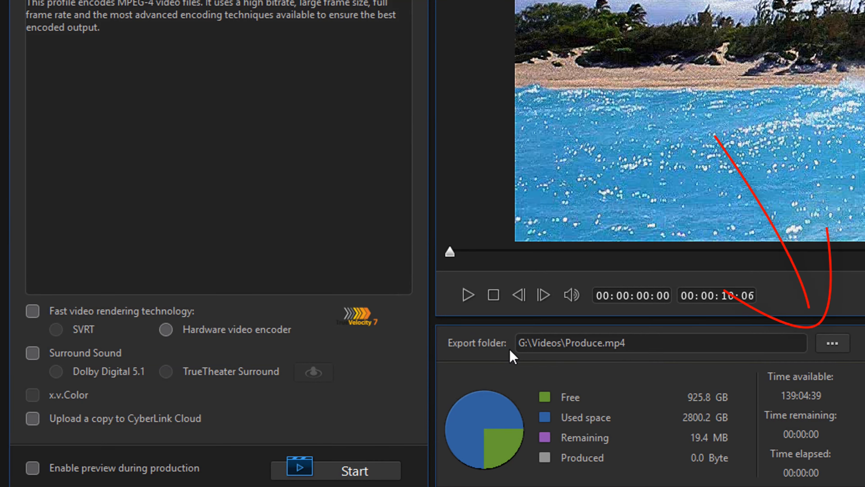
# - Open the export location and file name dialog for the produced MP4, and close it
pyautogui.click(832, 343)
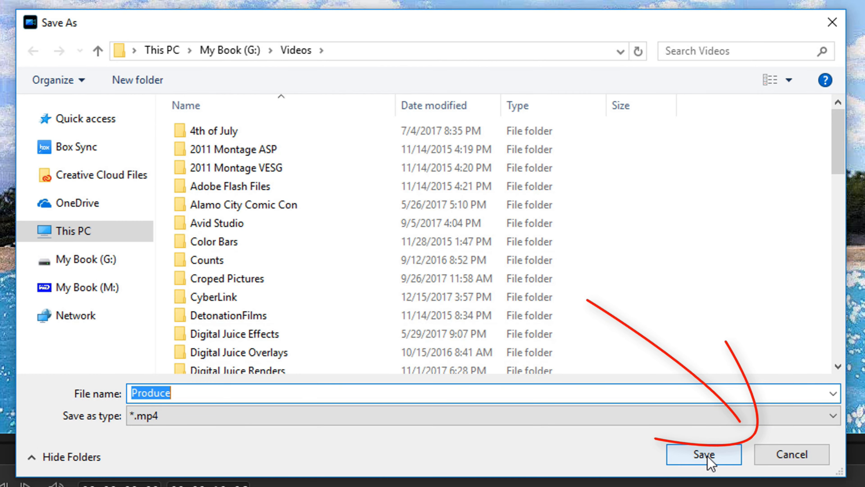
pyautogui.click(799, 455)
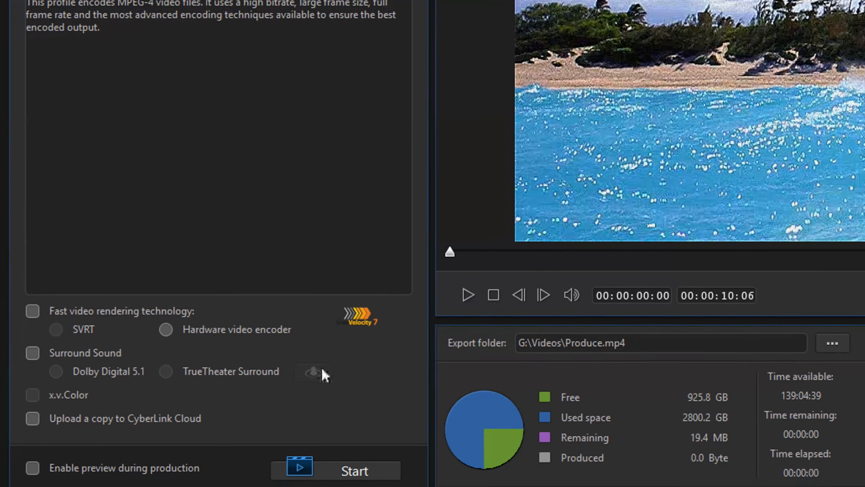